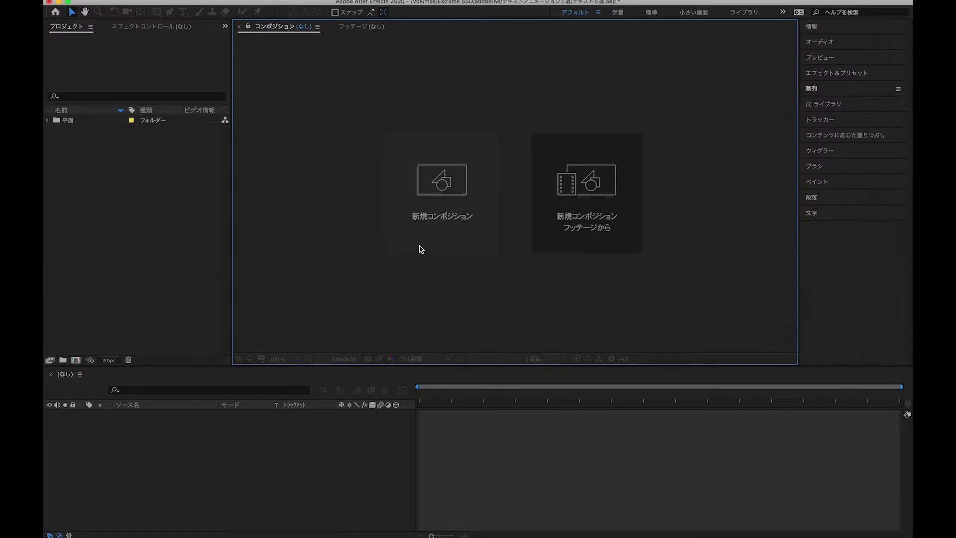
# - Create a 1920×1080 HDTV composition and add a bold black text layer reading 'koss movie'
pyautogui.click(421, 246)
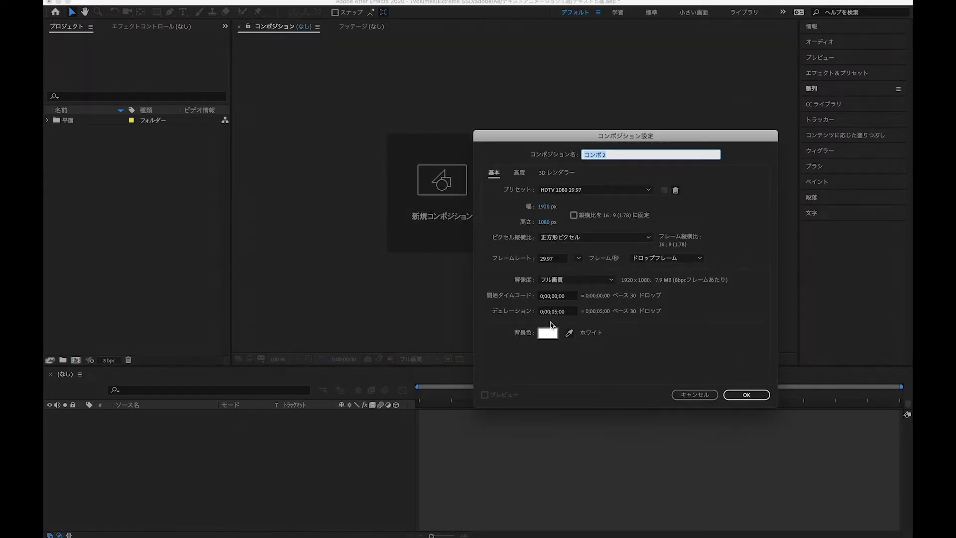
pyautogui.click(738, 397)
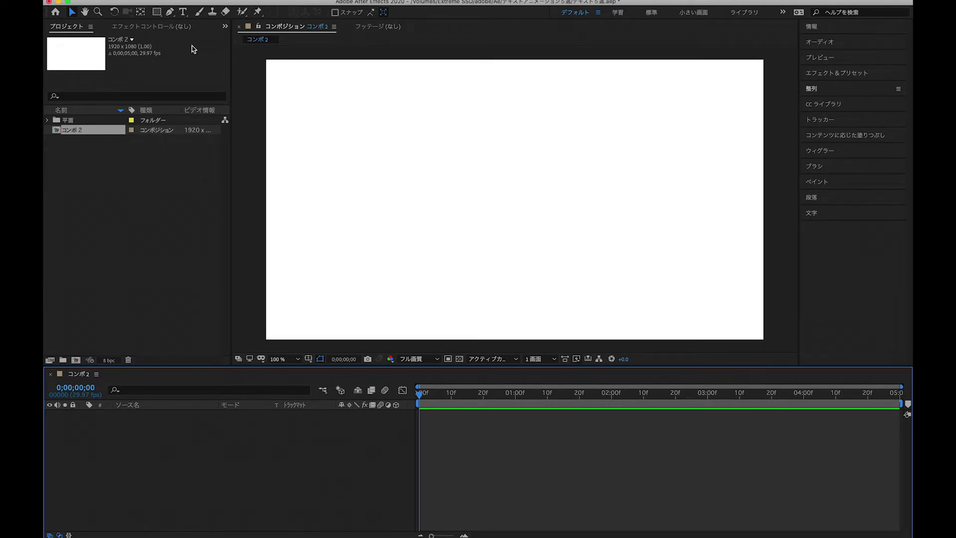
pyautogui.click(182, 11)
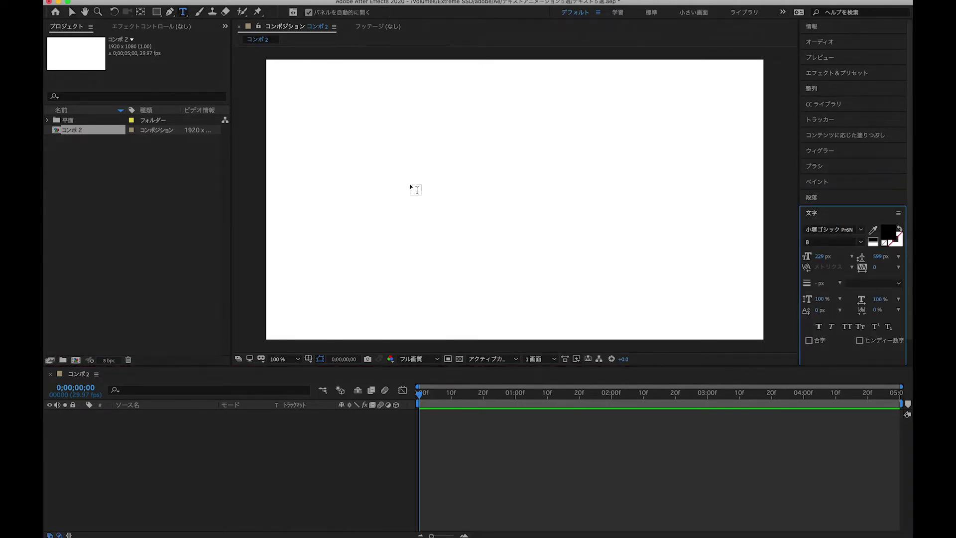
pyautogui.click(471, 214)
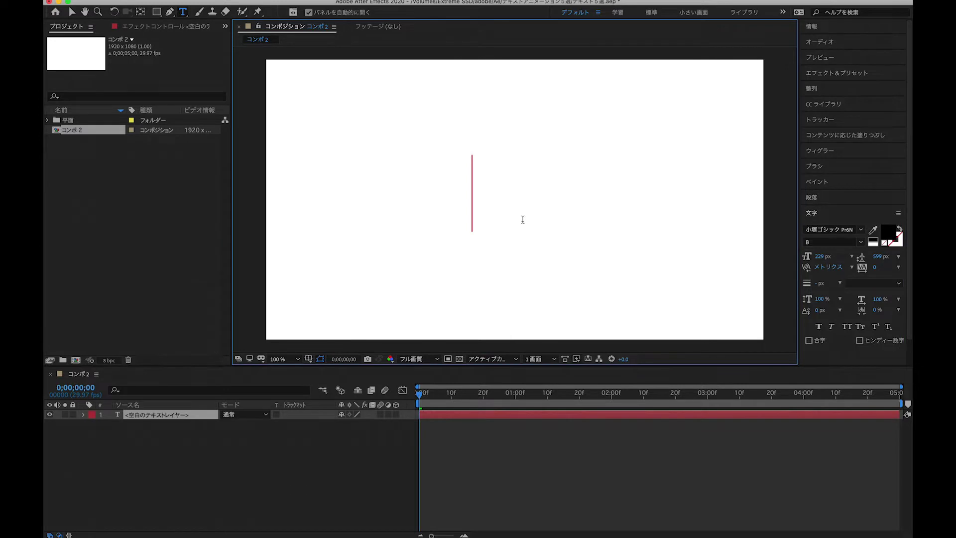
pyautogui.write('koss ')
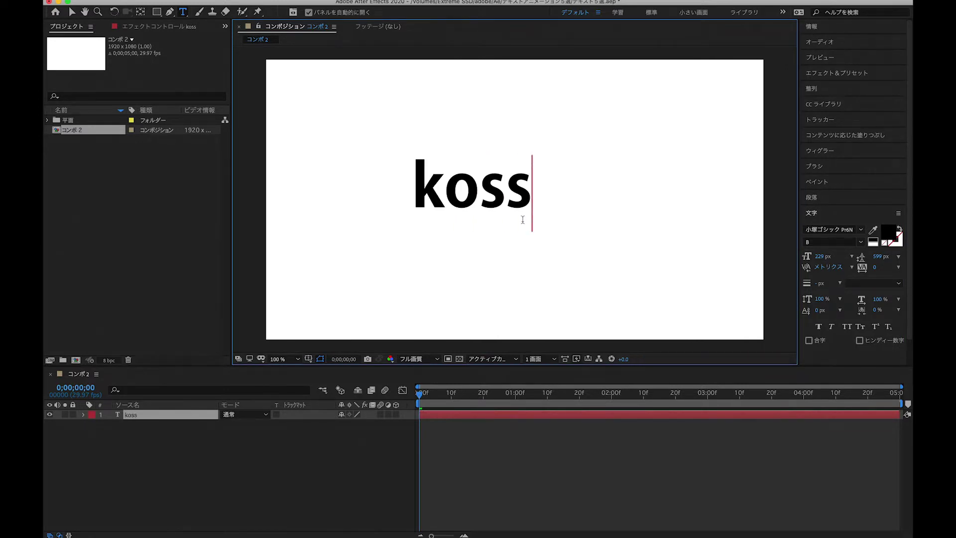
pyautogui.write('movie')
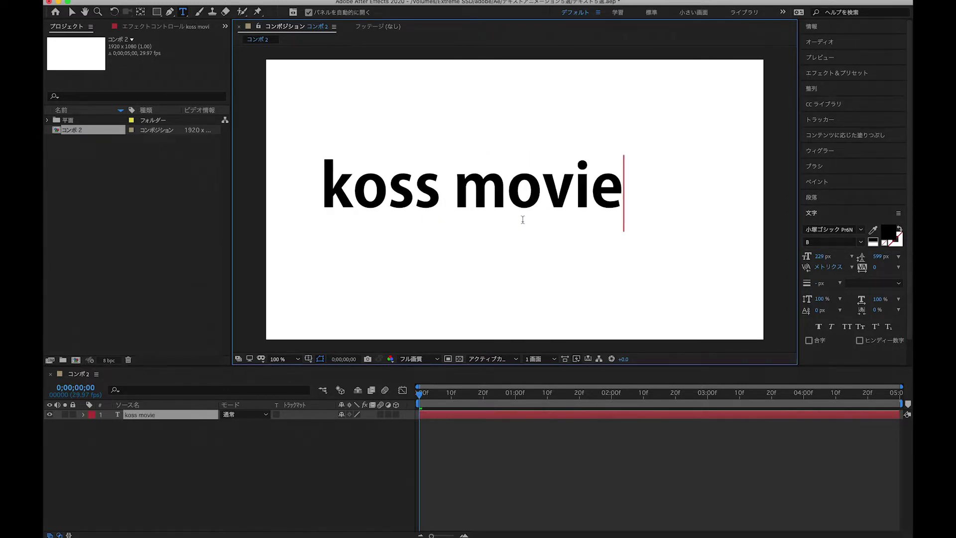
pyautogui.click(72, 11)
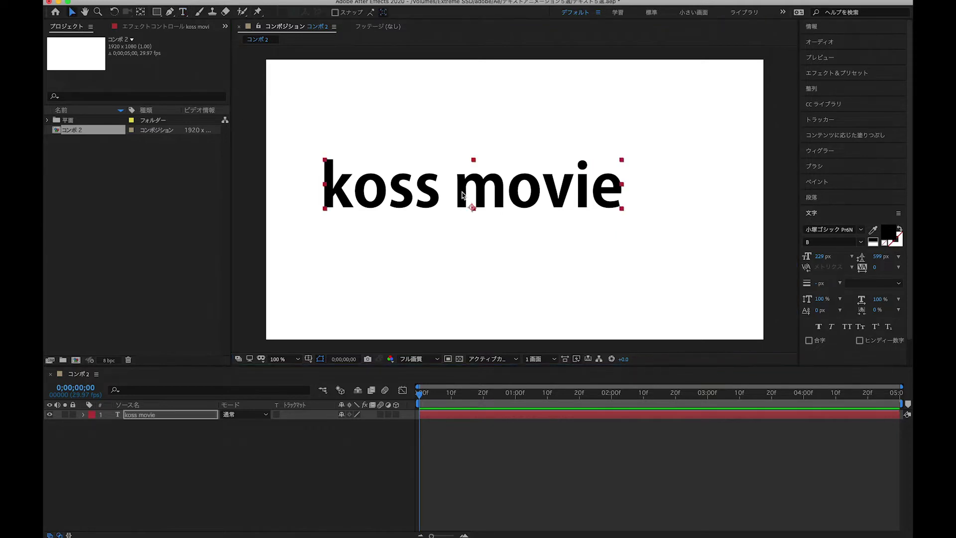
# - Centre the koss movie text horizontally and vertically in the composition
pyautogui.click(812, 89)
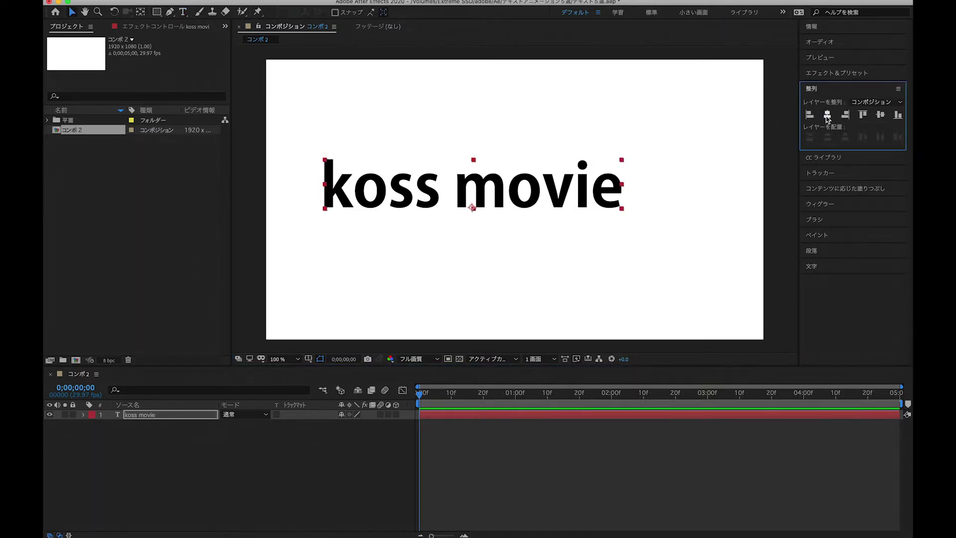
pyautogui.click(827, 115)
pyautogui.click(880, 115)
pyautogui.click(782, 225)
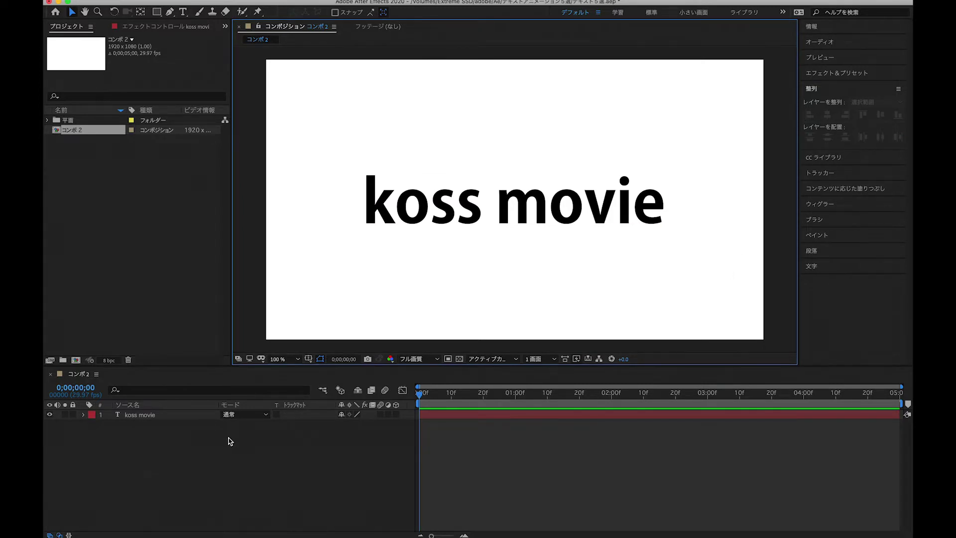
# - Set a Position keyframe of 956.0, 631.4 at frame 0, then advance toward frame 15
pyautogui.click(142, 419)
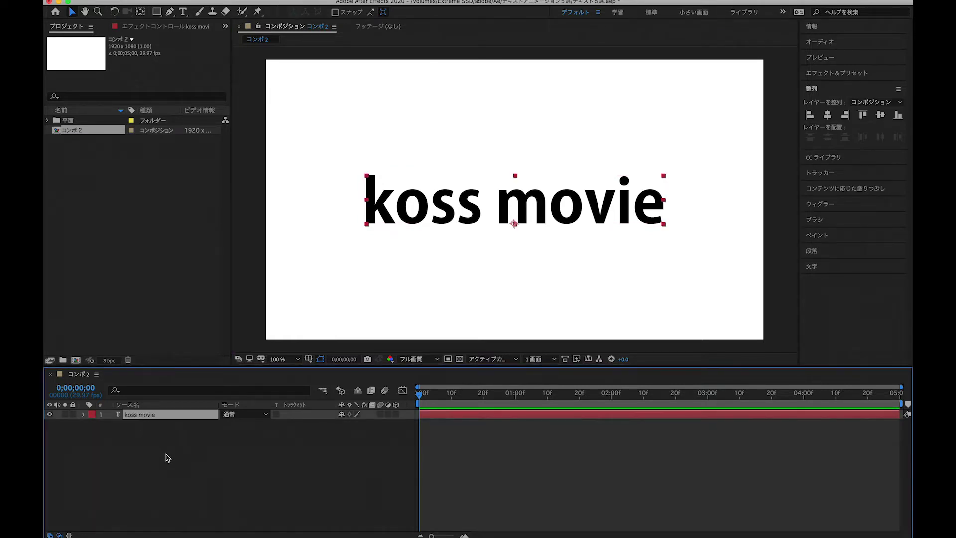
pyautogui.press('t')
pyautogui.press('p')
pyautogui.click(168, 457)
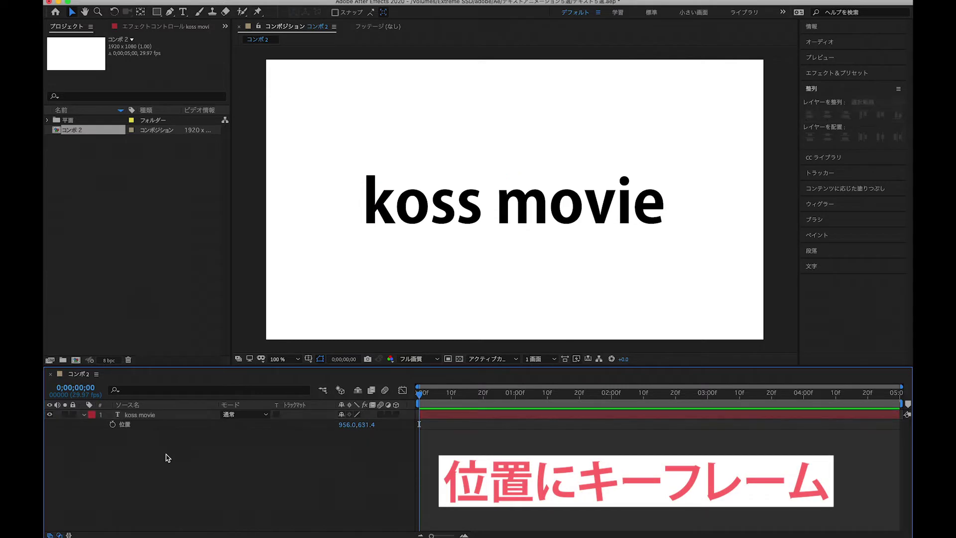
pyautogui.click(113, 424)
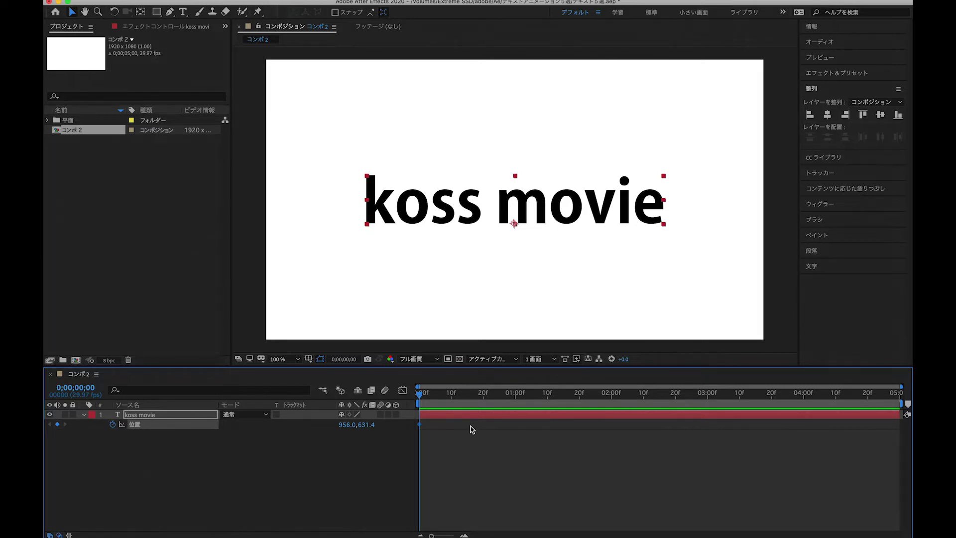
pyautogui.press('pagedown')
pyautogui.press('pagedown')
pyautogui.press('pagedown')
pyautogui.press('pagedown')
pyautogui.press('pagedown')
pyautogui.press('pagedown')
pyautogui.press('pagedown')
pyautogui.press('pagedown')
pyautogui.press('pagedown')
pyautogui.press('pagedown')
pyautogui.press('pagedown')
pyautogui.press('pagedown')
pyautogui.press('pagedown')
pyautogui.press('pagedown')
pyautogui.press('pagedown')
pyautogui.click(490, 477)
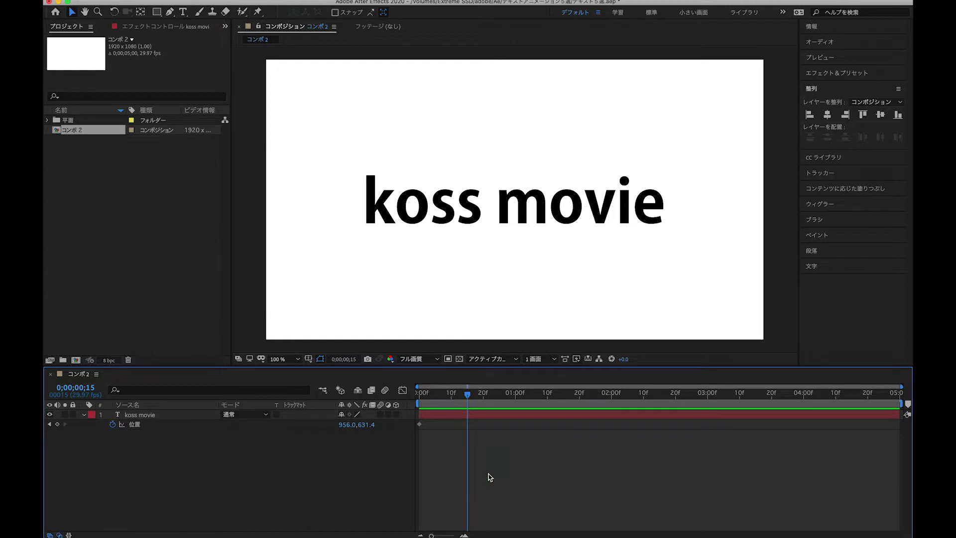
# - Keyframe Position at frame 15 and start the text off-screen at X 2515 on frame 0
pyautogui.click(59, 427)
pyautogui.click(205, 465)
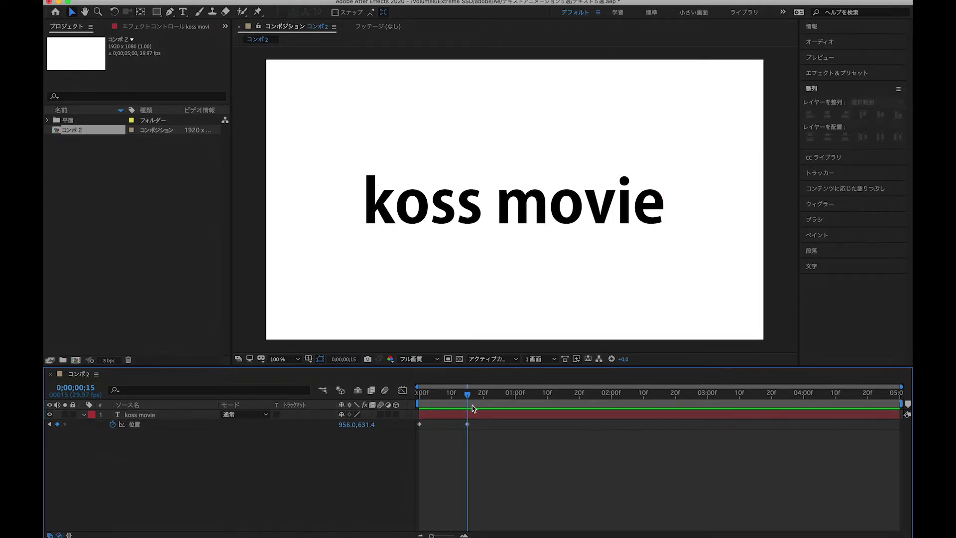
pyautogui.moveTo(467, 396); pyautogui.dragTo(420, 396)
pyautogui.click(344, 427)
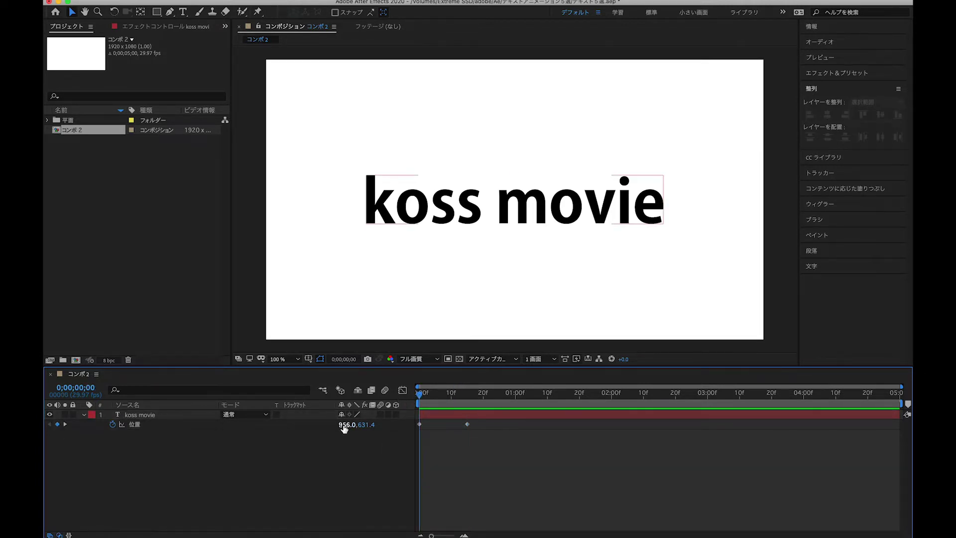
pyautogui.moveTo(344, 427); pyautogui.dragTo(418, 441)
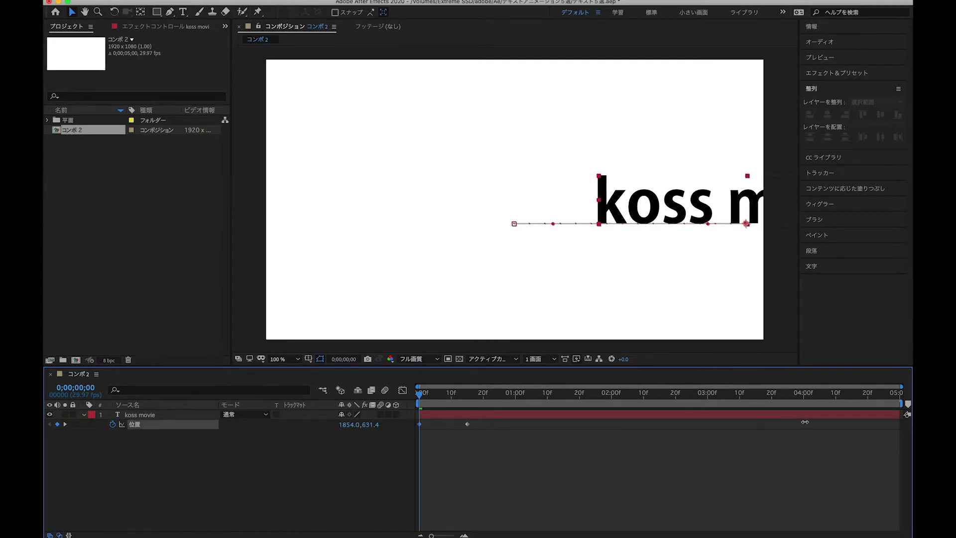
pyautogui.moveTo(349, 425); pyautogui.dragTo(691, 441)
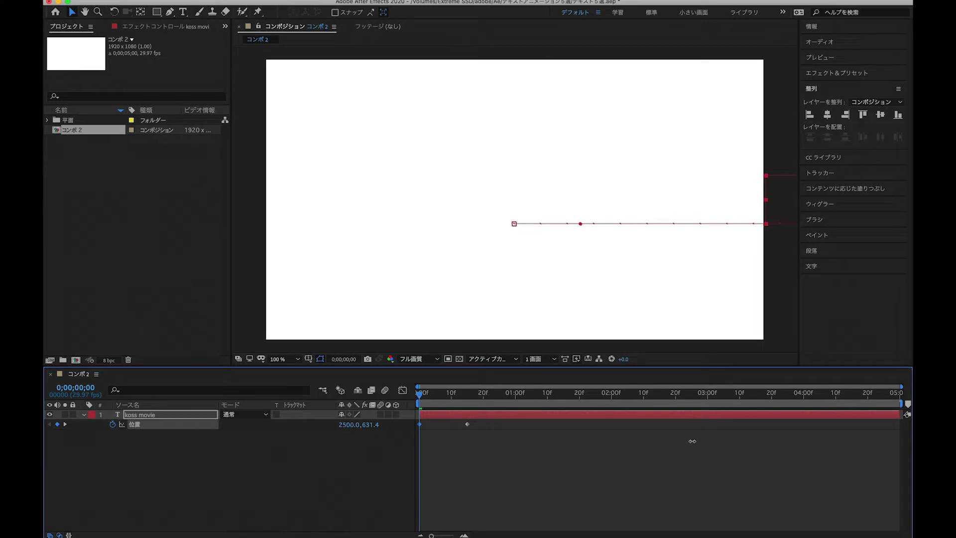
pyautogui.click(686, 485)
pyautogui.press('space')
pyautogui.press('space')
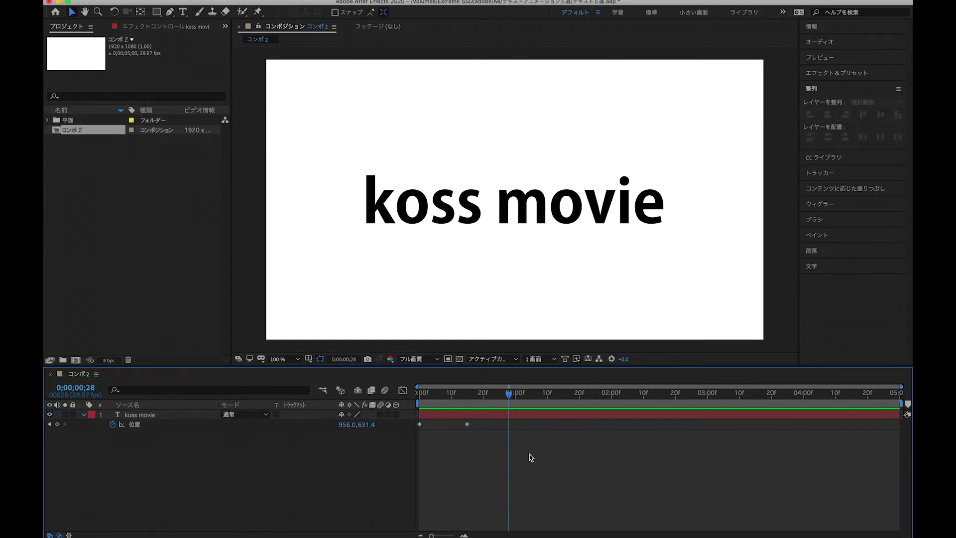
pyautogui.moveTo(481, 445); pyautogui.dragTo(411, 427)
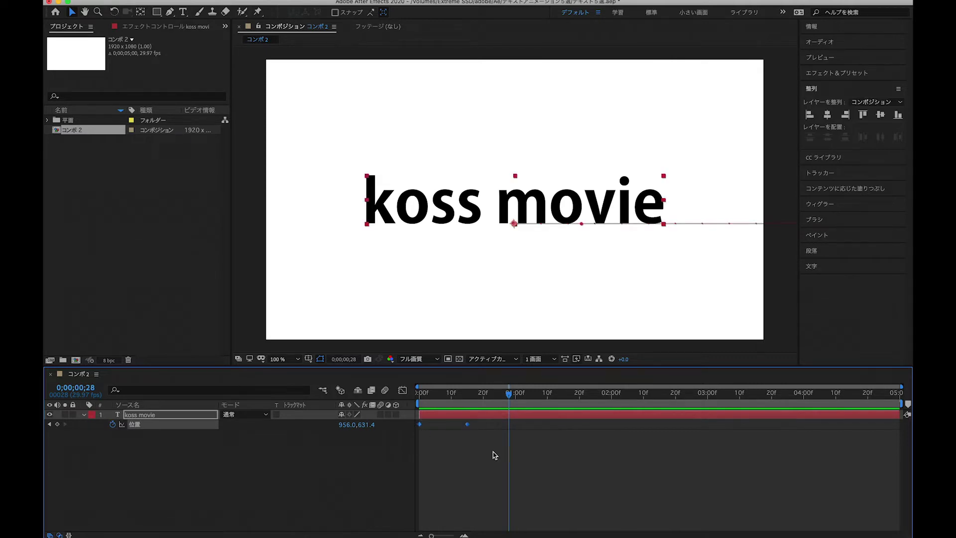
# - Apply Easy Ease to both Position keyframes
pyautogui.rightClick(468, 425)
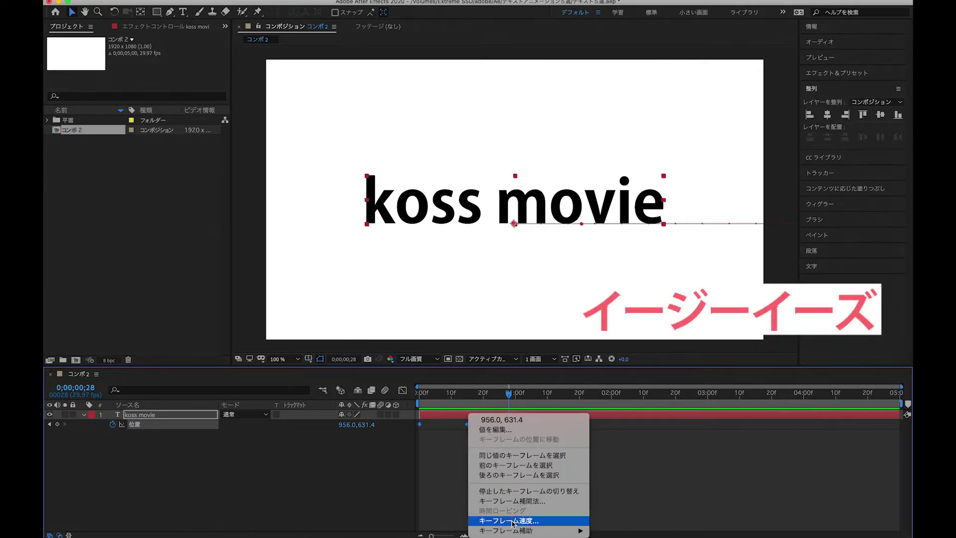
pyautogui.moveTo(514, 530)
pyautogui.click(667, 452)
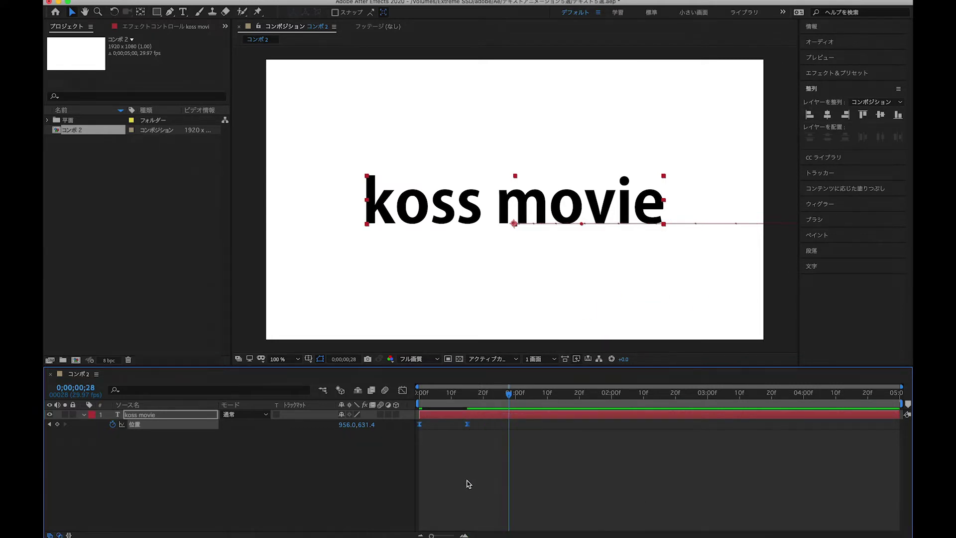
# - In the speed graph, stretch the end keyframe's influence to about 89% so the text slows gently
pyautogui.click(403, 390)
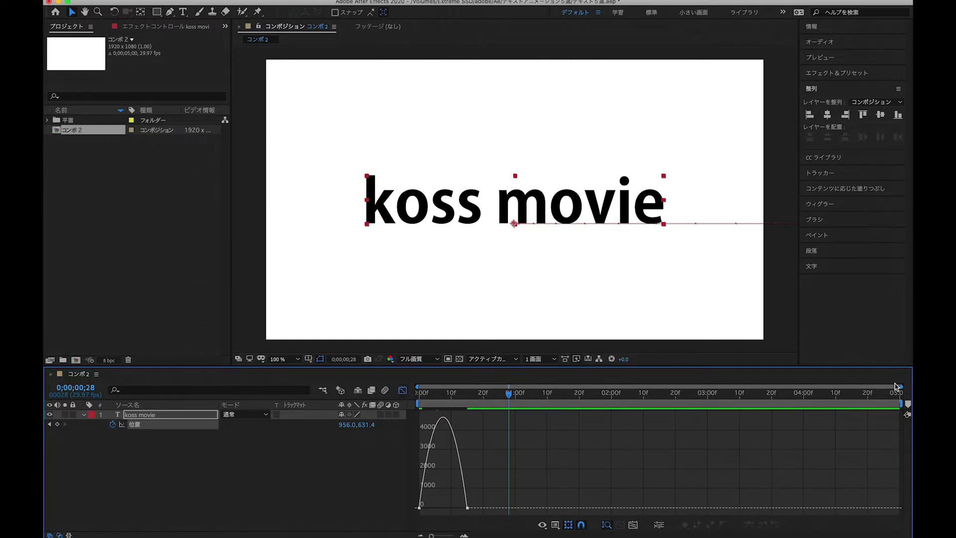
pyautogui.moveTo(901, 386); pyautogui.dragTo(509, 394)
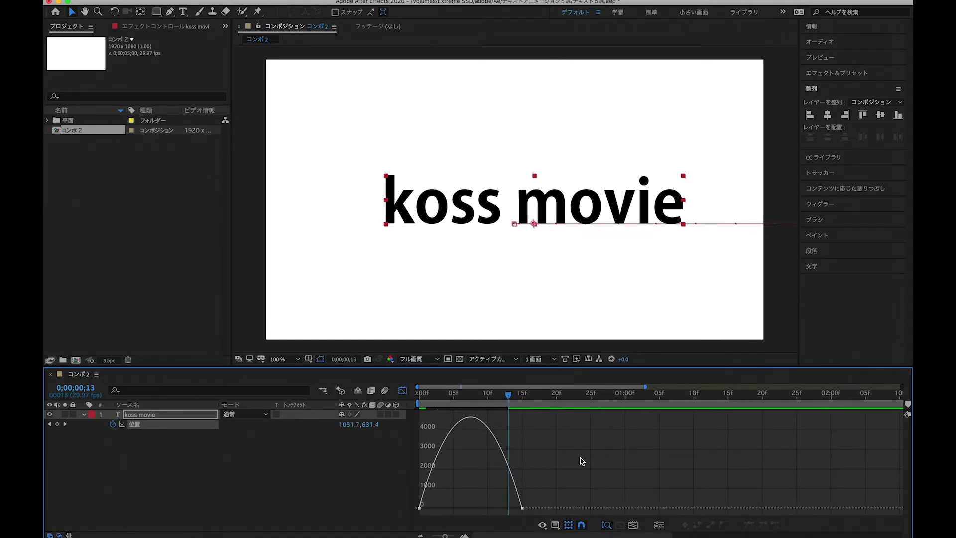
pyautogui.click(544, 524)
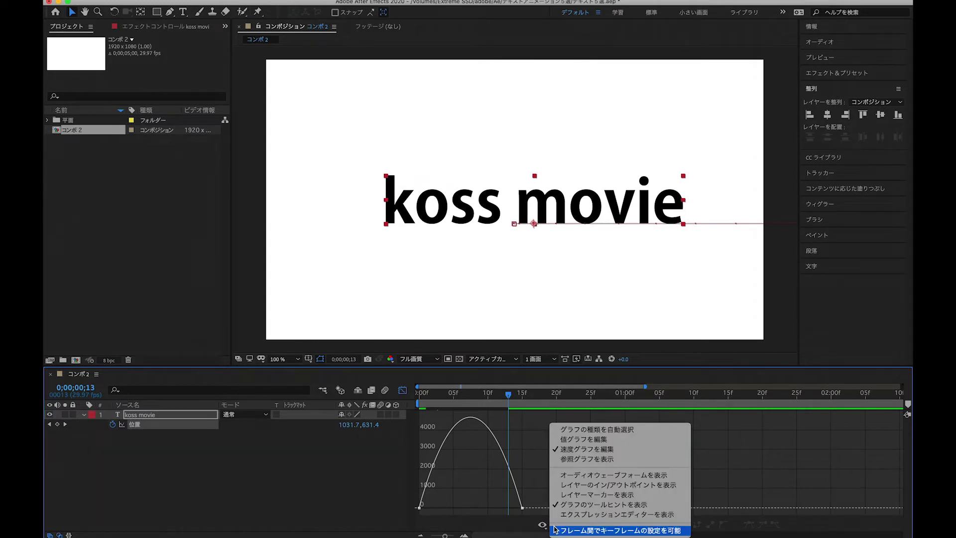
pyautogui.click(582, 439)
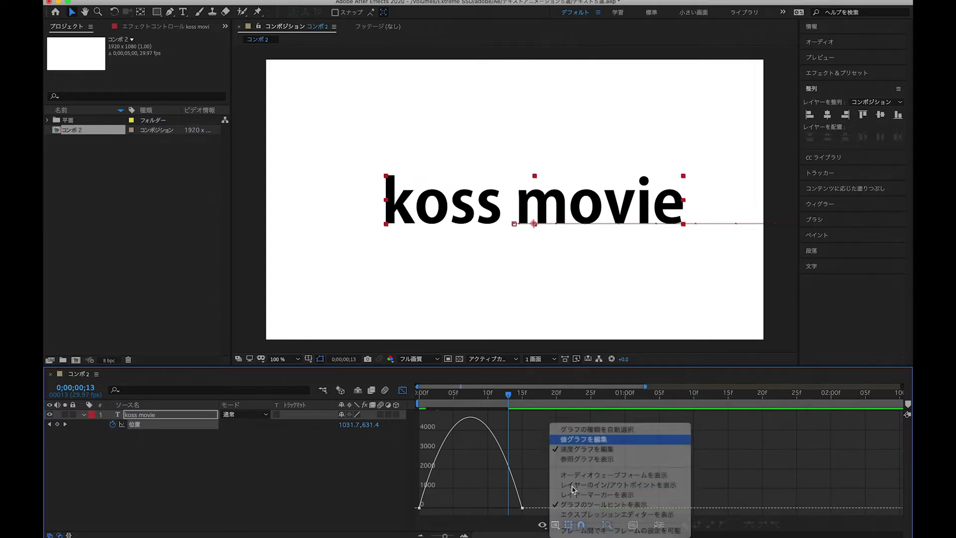
pyautogui.click(543, 525)
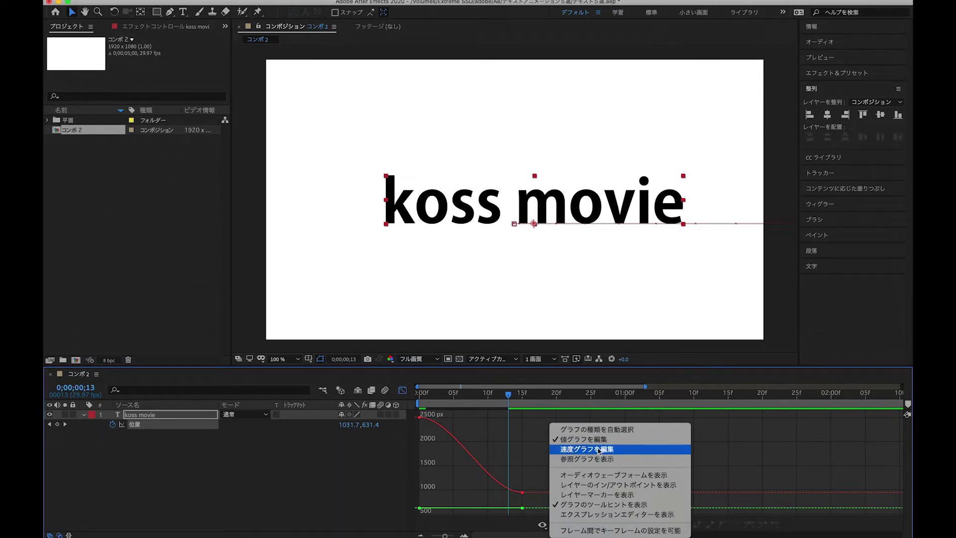
pyautogui.click(608, 451)
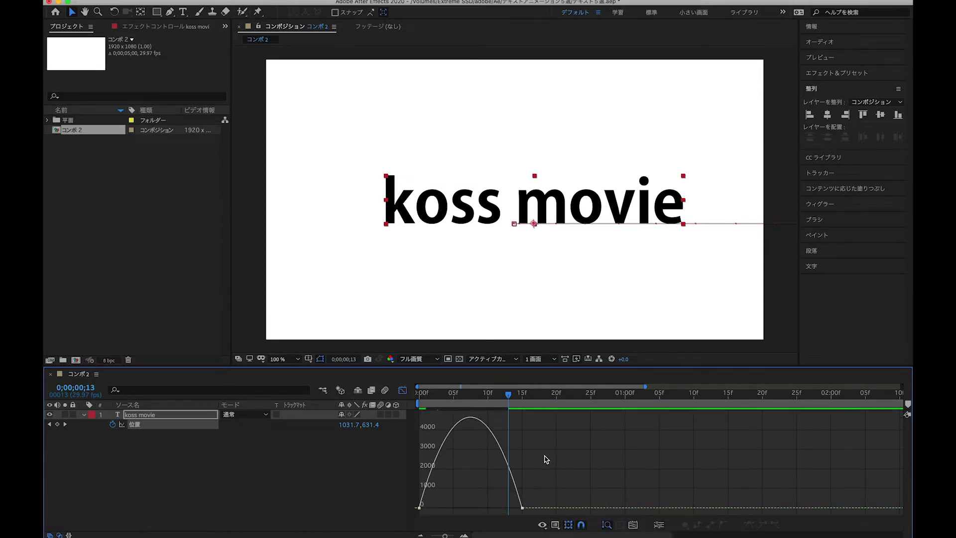
pyautogui.click(521, 507)
pyautogui.moveTo(505, 507); pyautogui.dragTo(476, 508)
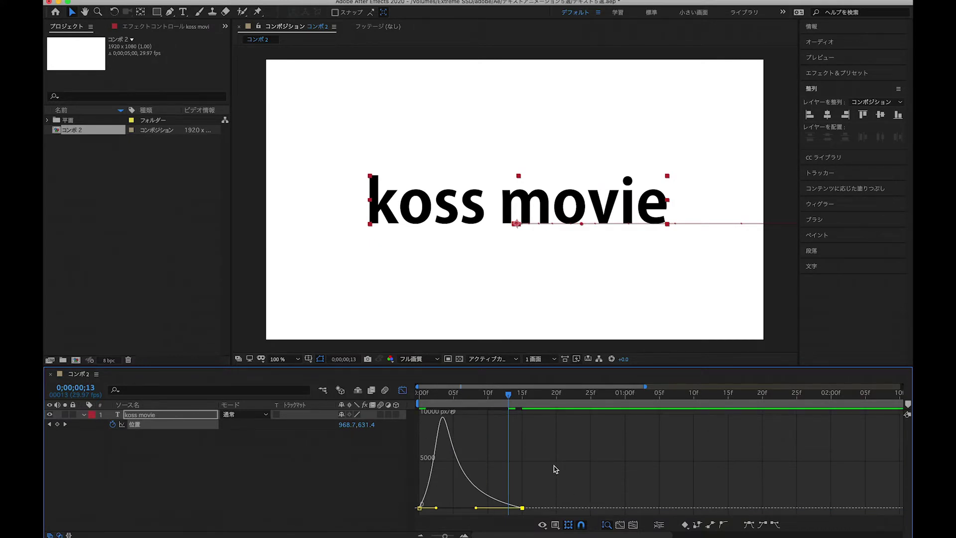
pyautogui.moveTo(439, 433)
pyautogui.press('Home')
pyautogui.press('space')
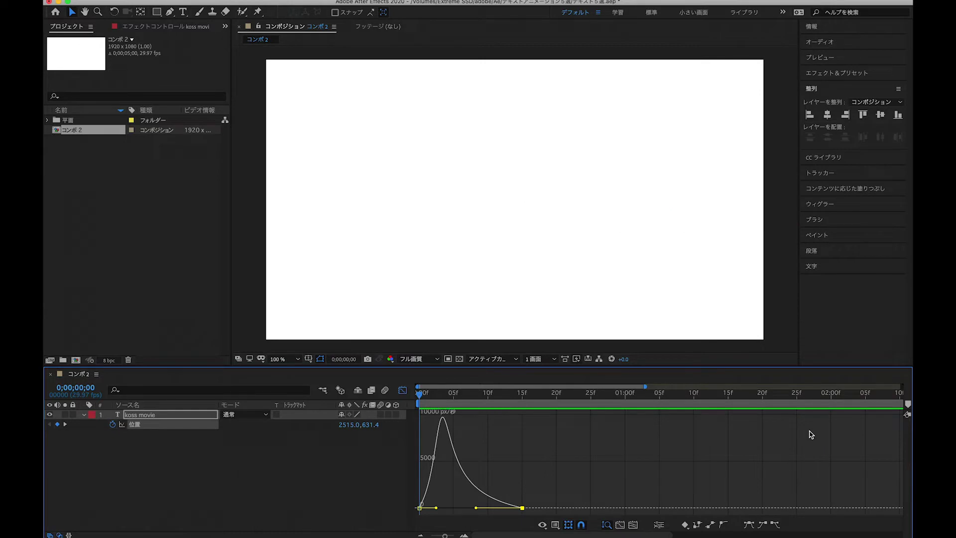
# - Enable layer and composition motion blur, shift the koss movie layer slightly later, and preview
pyautogui.press('space')
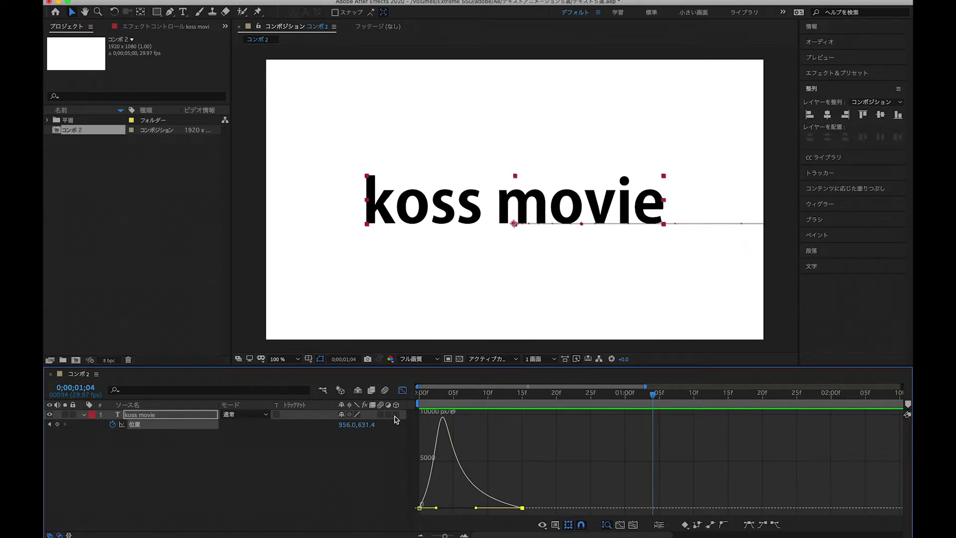
pyautogui.click(402, 390)
pyautogui.press('space')
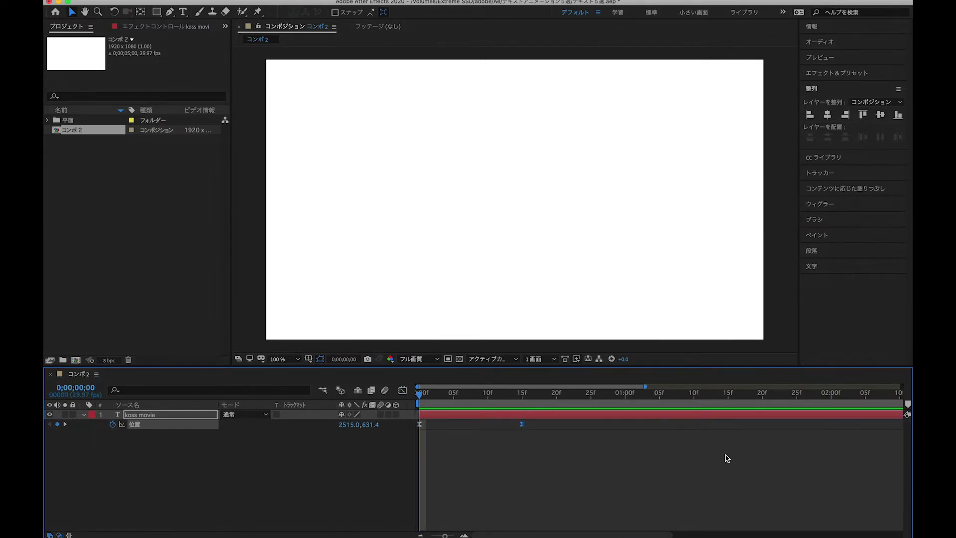
pyautogui.press('space')
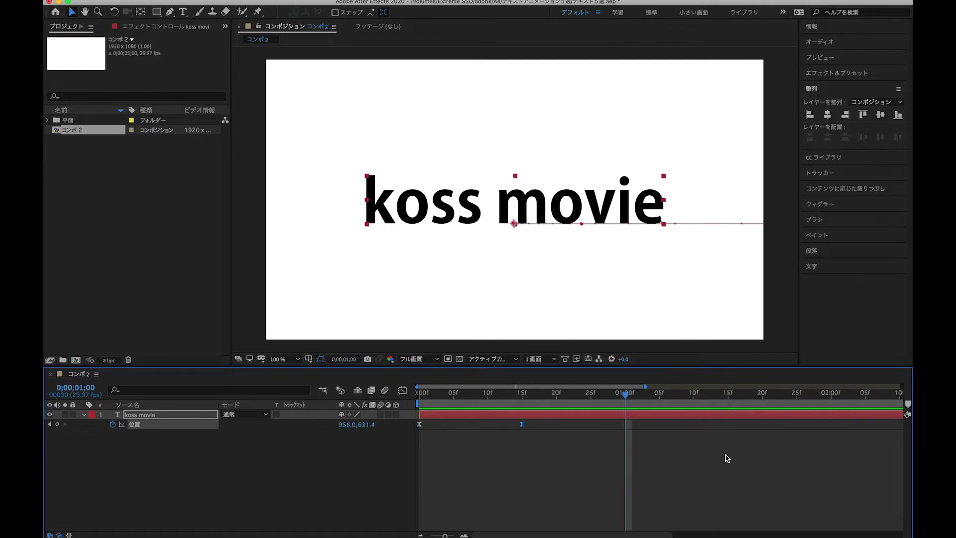
pyautogui.click(382, 415)
pyautogui.click(382, 414)
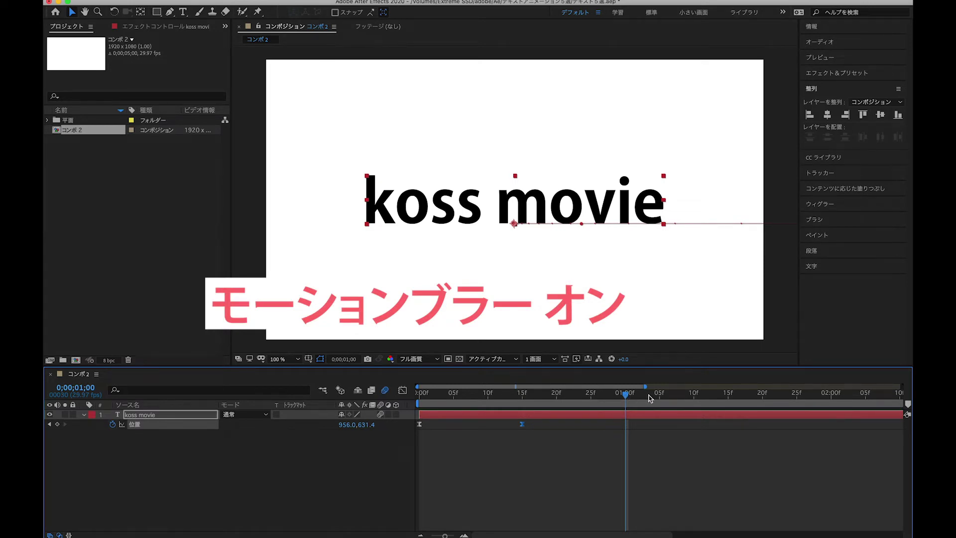
pyautogui.moveTo(644, 386)
pyautogui.mouseDown()
pyautogui.moveTo(901, 386)
pyautogui.moveTo(615, 423)
pyautogui.mouseUp()
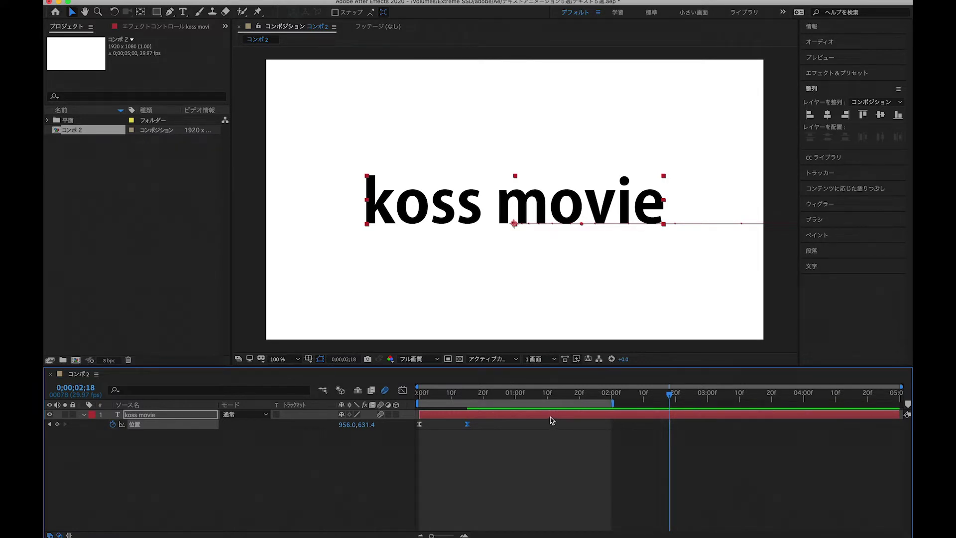
pyautogui.moveTo(551, 418); pyautogui.dragTo(558, 417)
pyautogui.press('space')
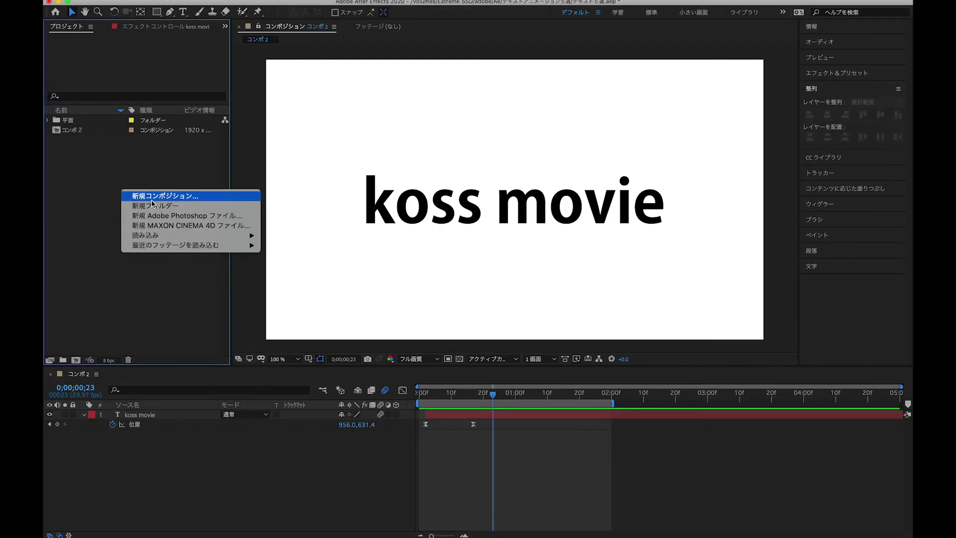
# - Create a new 1920×1080 comp コンポ 3, close the コンポ2 timeline, and add 'koss movie' text
pyautogui.click(154, 195)
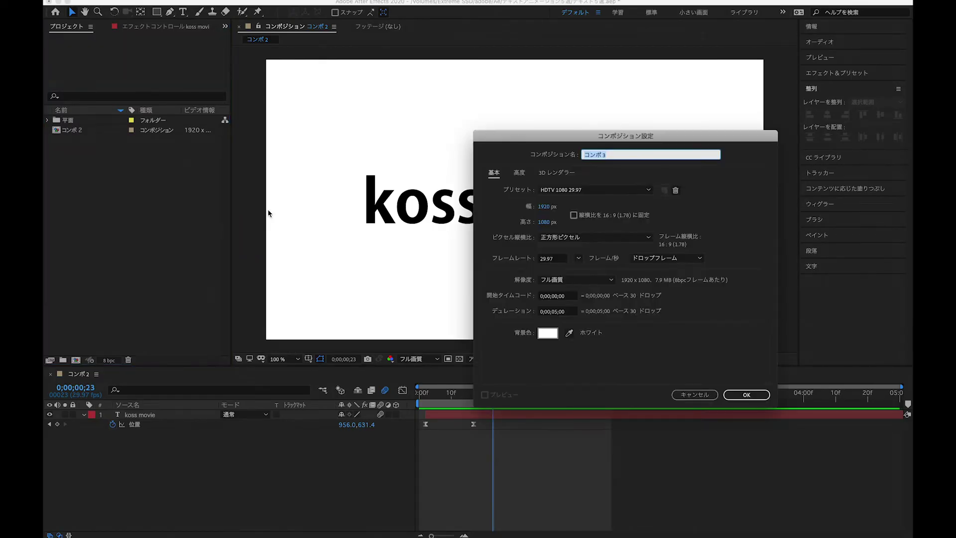
pyautogui.click(744, 394)
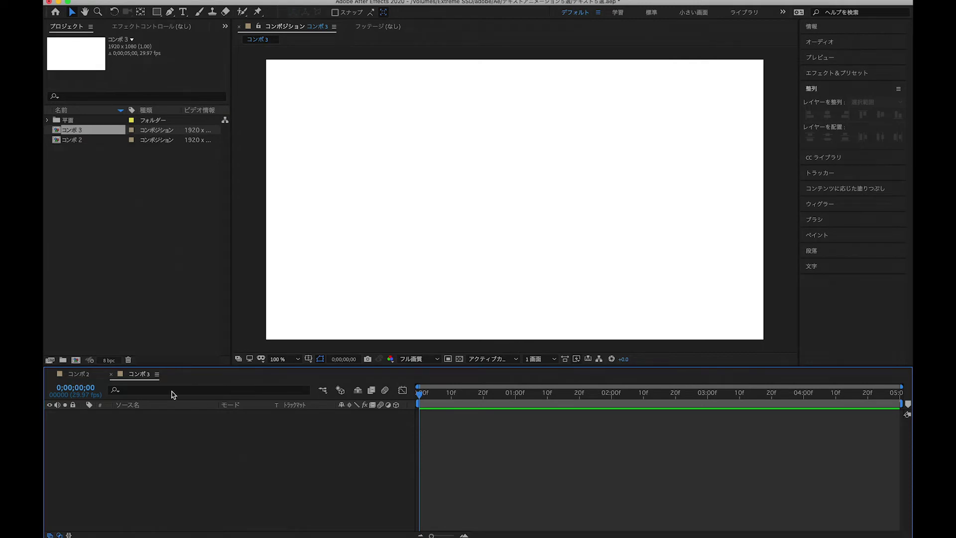
pyautogui.click(49, 374)
pyautogui.click(183, 12)
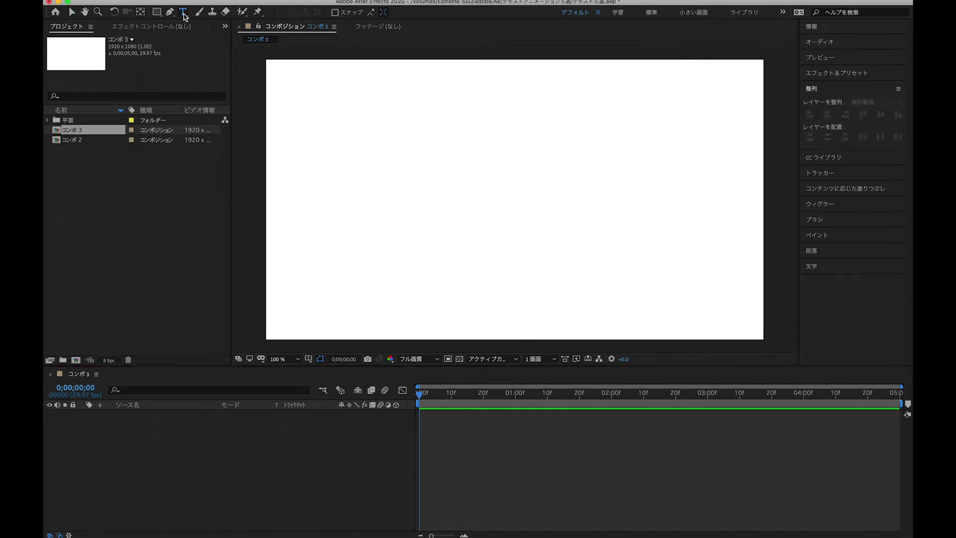
pyautogui.click(524, 204)
pyautogui.write('koss ')
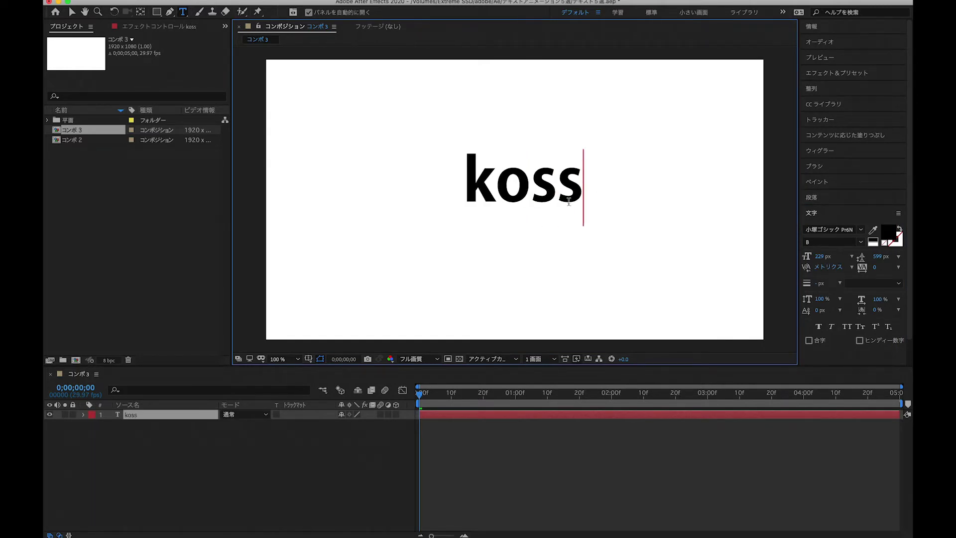
pyautogui.write('movie')
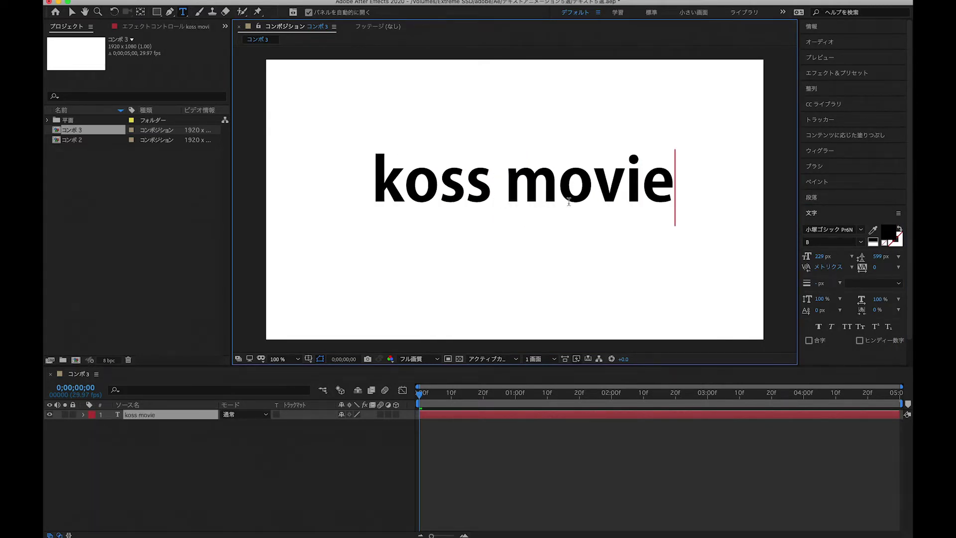
pyautogui.click(72, 11)
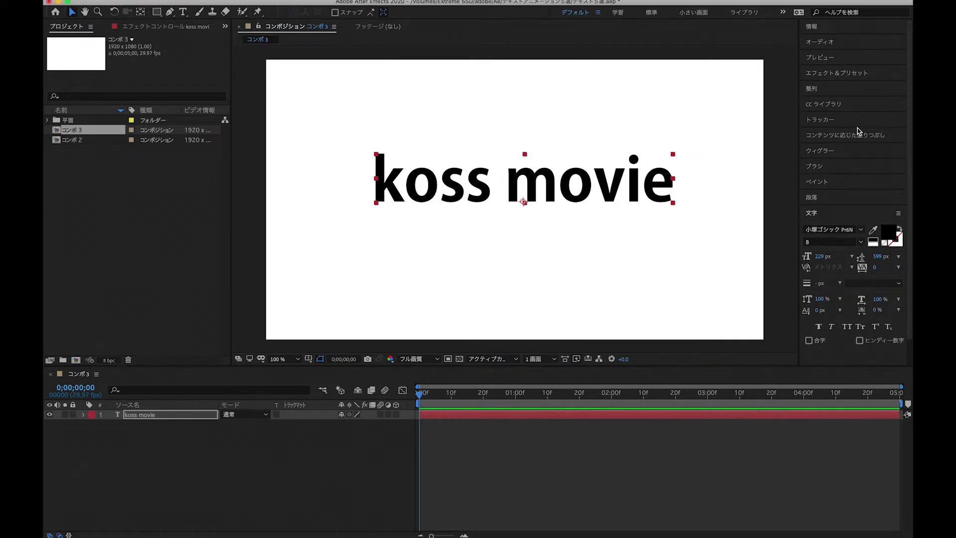
# - Centre the koss movie text horizontally and vertically in コンポ 3
pyautogui.click(836, 90)
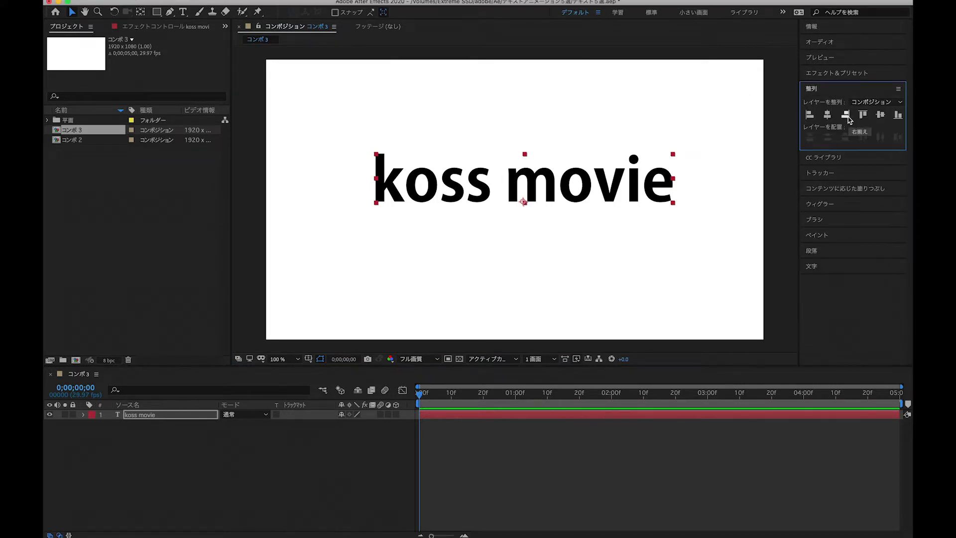
pyautogui.click(827, 114)
pyautogui.click(881, 115)
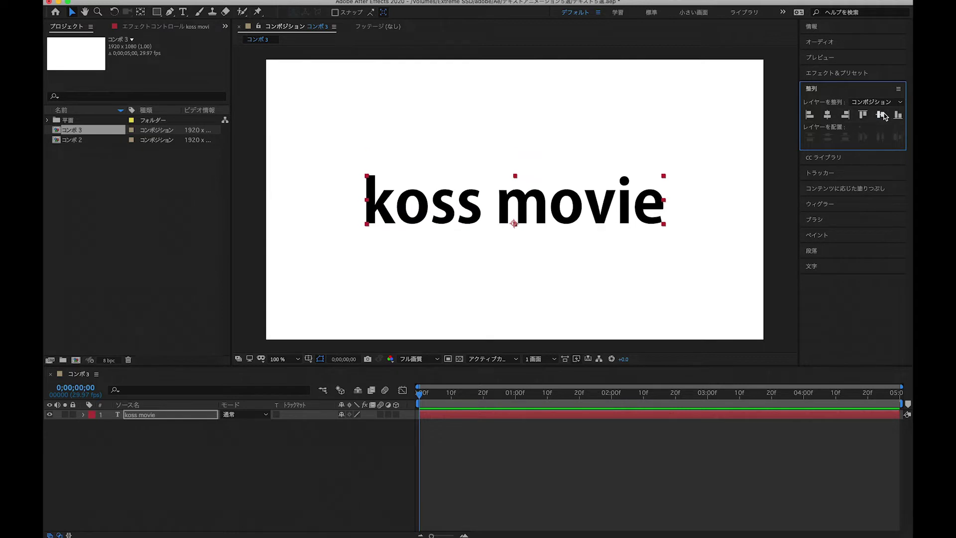
pyautogui.click(692, 253)
# - Move the text layer's anchor point to the centre of the text with Ctrl+Alt+Home
pyautogui.click(533, 208)
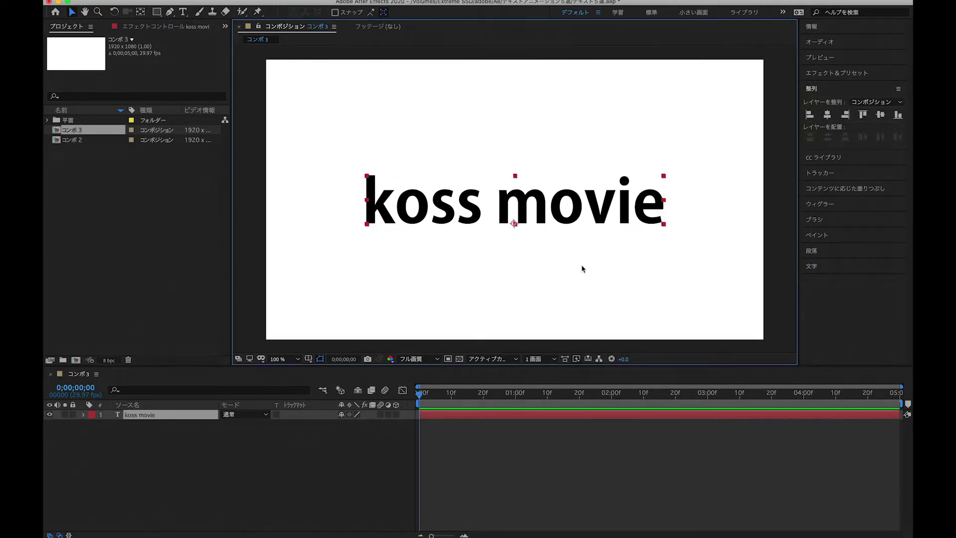
pyautogui.press('super+alt+Home')
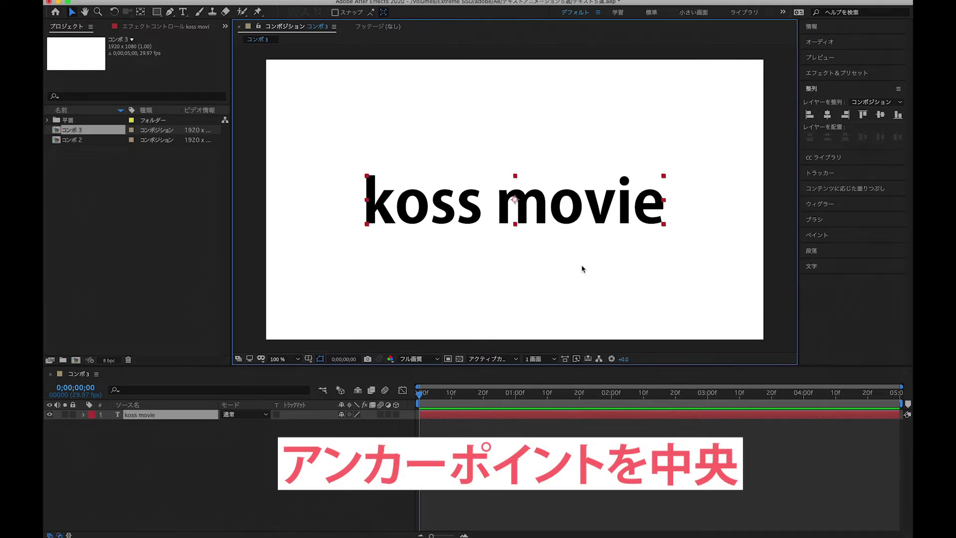
pyautogui.click(548, 240)
pyautogui.click(564, 226)
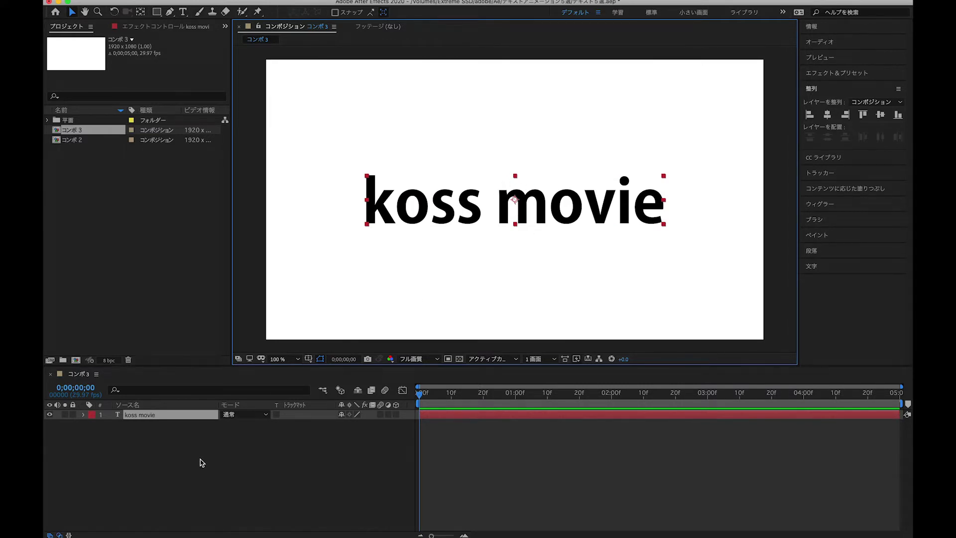
pyautogui.click(147, 418)
# - Add Scale keyframes at frames 0, 7 and 10
pyautogui.click(194, 478)
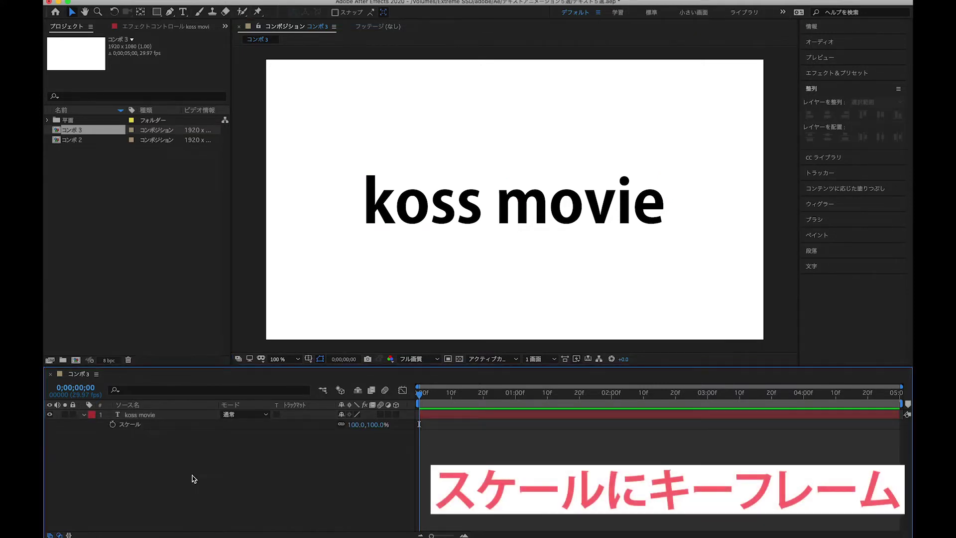
pyautogui.click(112, 424)
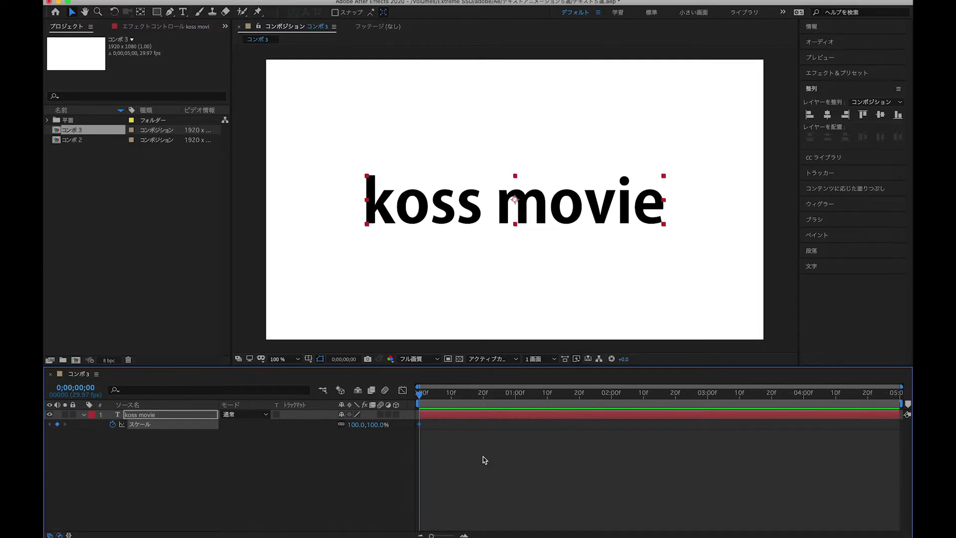
pyautogui.press('pagedown')
pyautogui.press('pagedown')
pyautogui.press('pagedown')
pyautogui.press('pagedown')
pyautogui.press('pagedown')
pyautogui.press('pagedown')
pyautogui.press('pagedown')
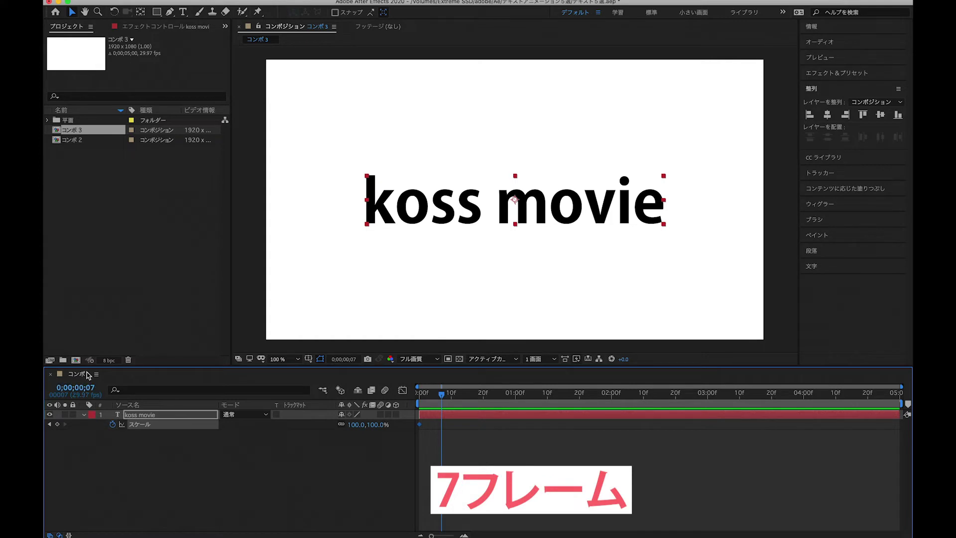
pyautogui.click(58, 424)
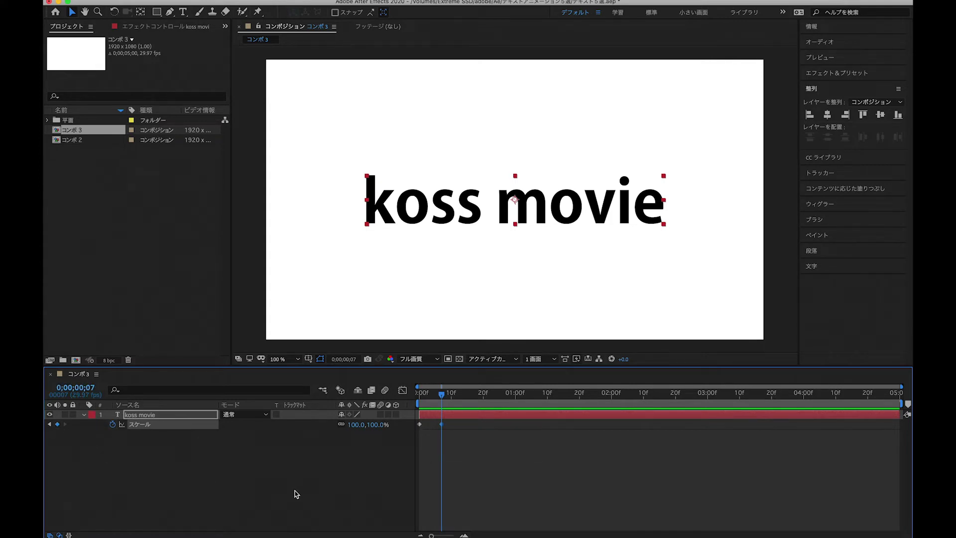
pyautogui.press('pagedown')
pyautogui.press('pagedown')
pyautogui.press('pagedown')
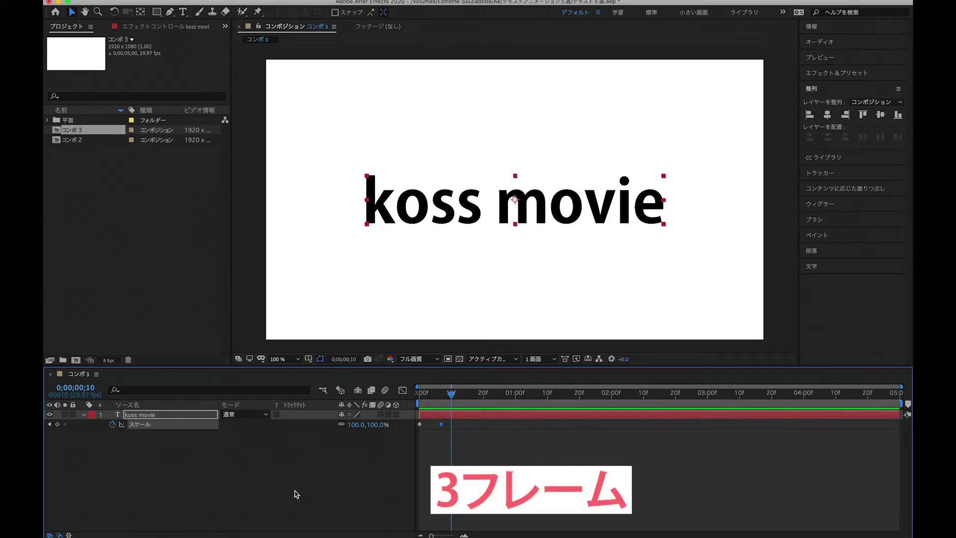
pyautogui.click(57, 424)
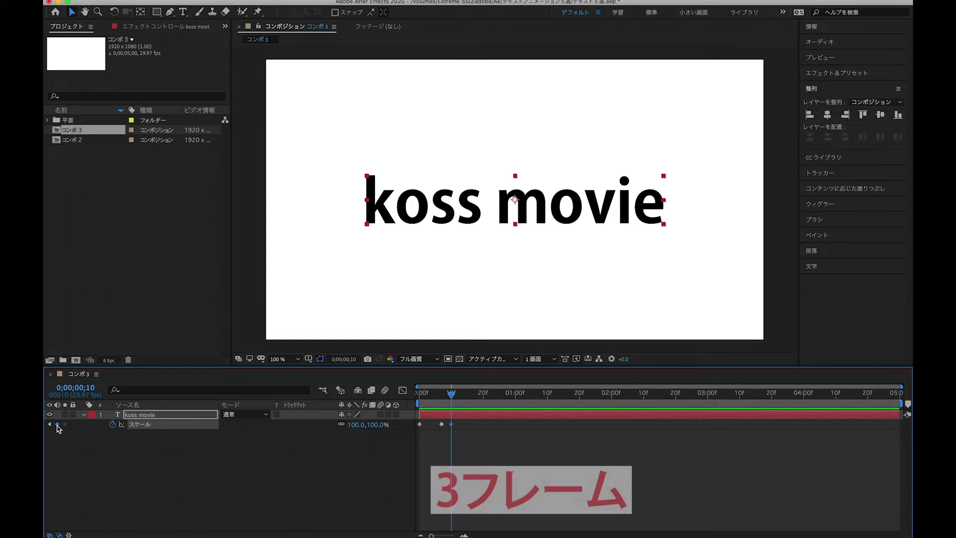
pyautogui.click(521, 457)
# - Set the frame-0 Scale keyframe to 0%
pyautogui.moveTo(900, 386); pyautogui.dragTo(650, 403)
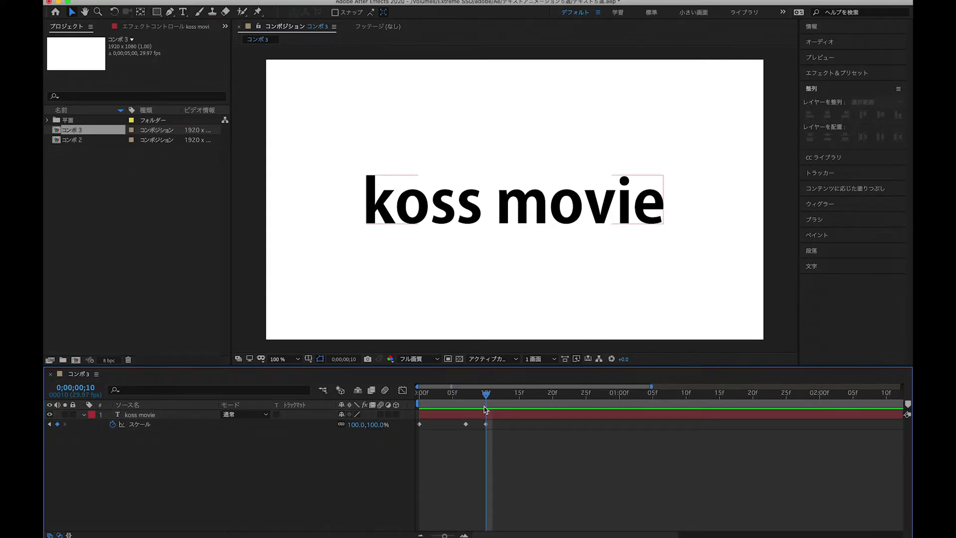
pyautogui.moveTo(485, 394); pyautogui.dragTo(419, 393)
pyautogui.click(356, 424)
pyautogui.write('0')
pyautogui.press('Return')
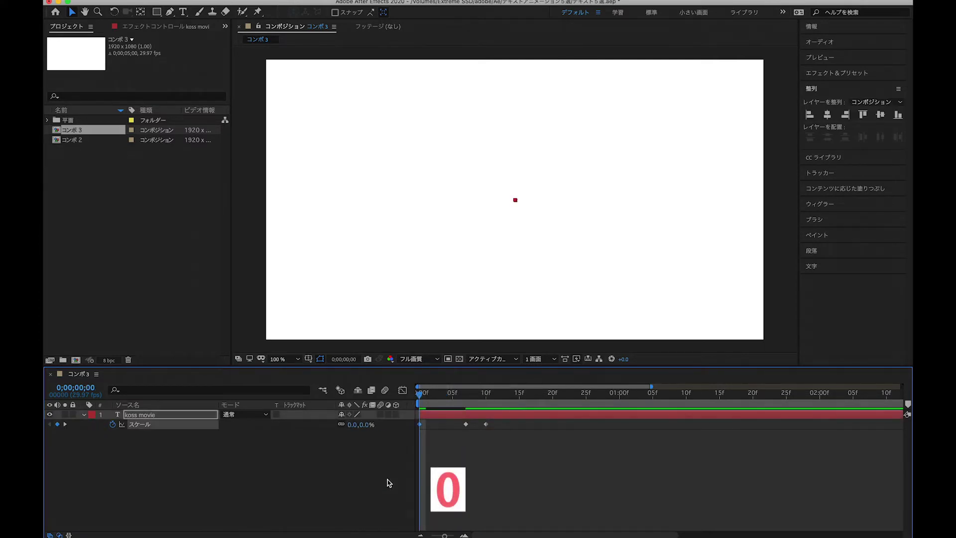
# - Set the frame-7 Scale keyframe to 130% and select all three Scale keyframes
pyautogui.moveTo(431, 398); pyautogui.dragTo(465, 394)
pyautogui.click(356, 424)
pyautogui.write('130')
pyautogui.press('Return')
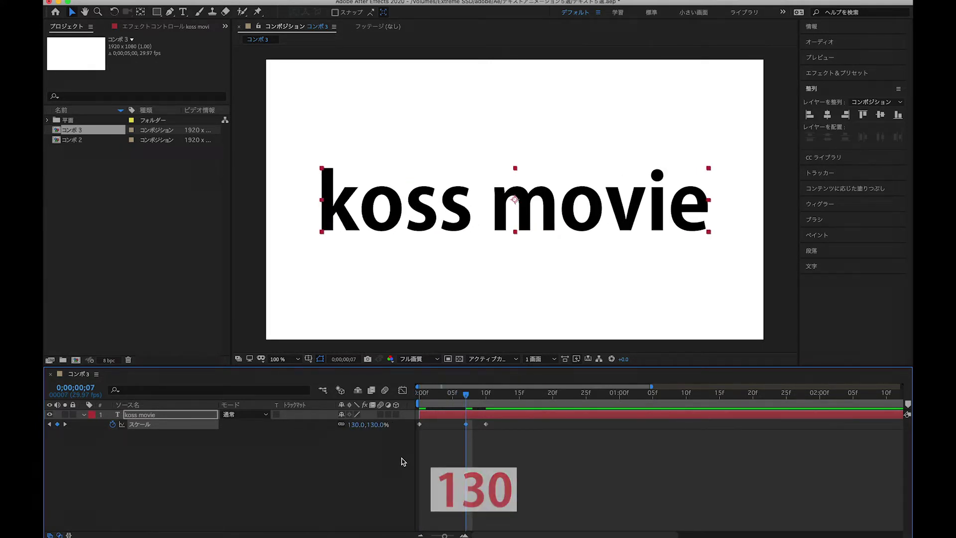
pyautogui.click(575, 468)
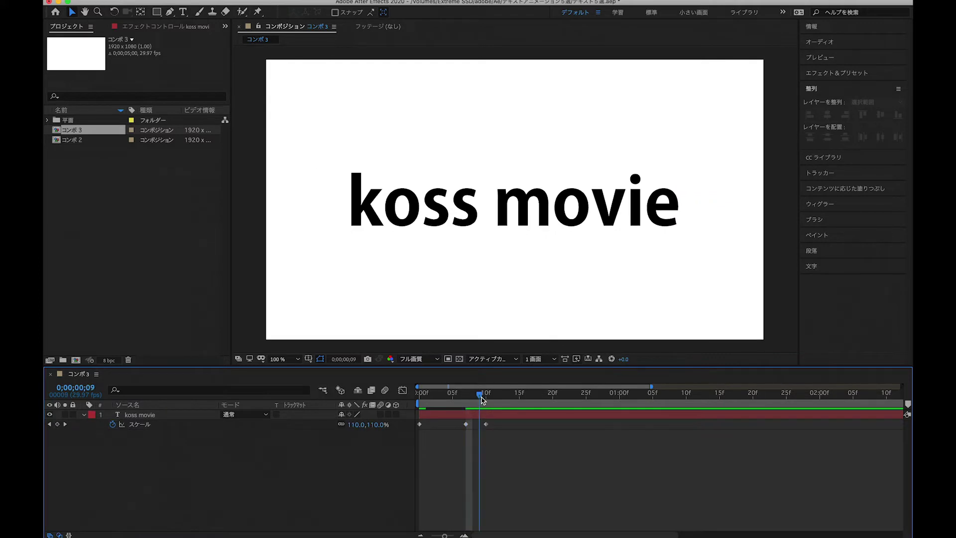
pyautogui.moveTo(472, 398); pyautogui.dragTo(420, 393)
pyautogui.click(565, 403)
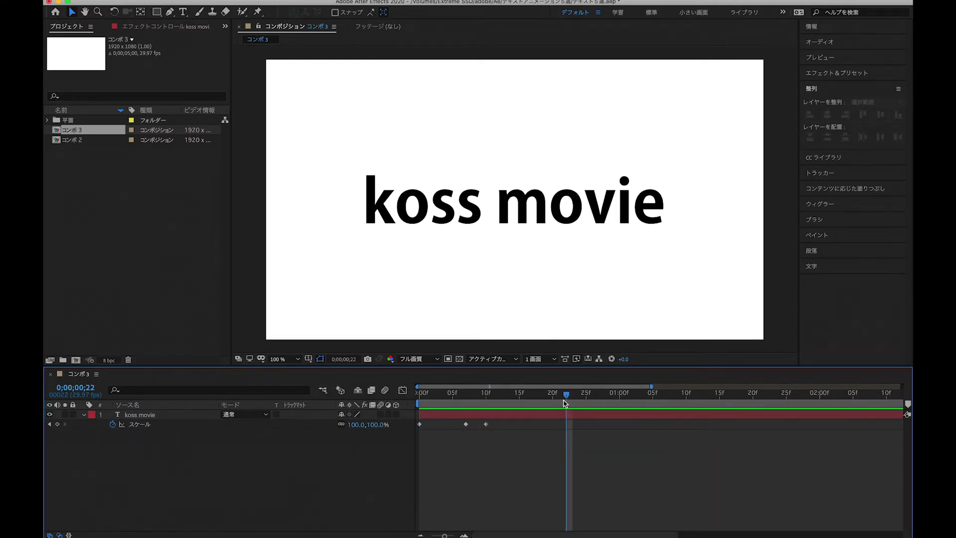
pyautogui.moveTo(516, 447); pyautogui.dragTo(418, 421)
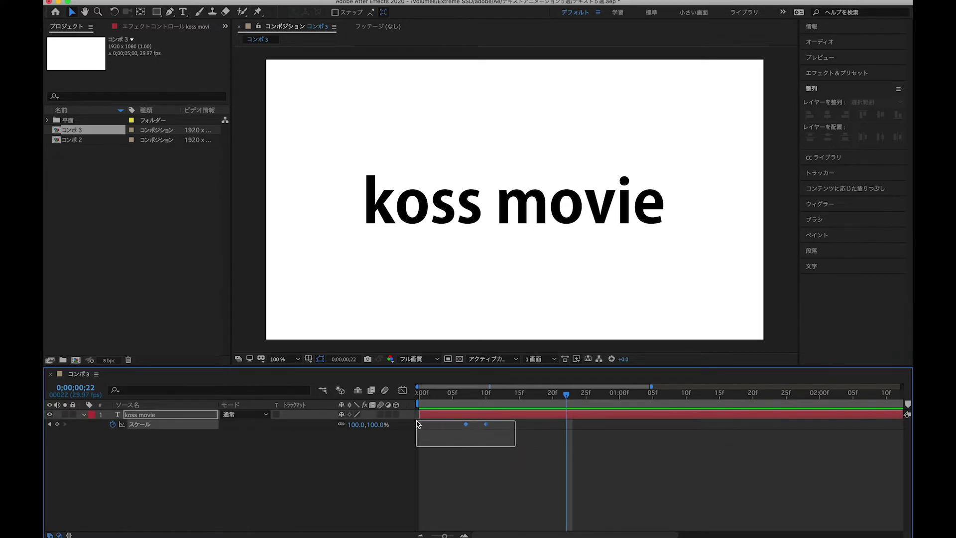
# - Apply Easy Ease to the three Scale keyframes
pyautogui.rightClick(485, 424)
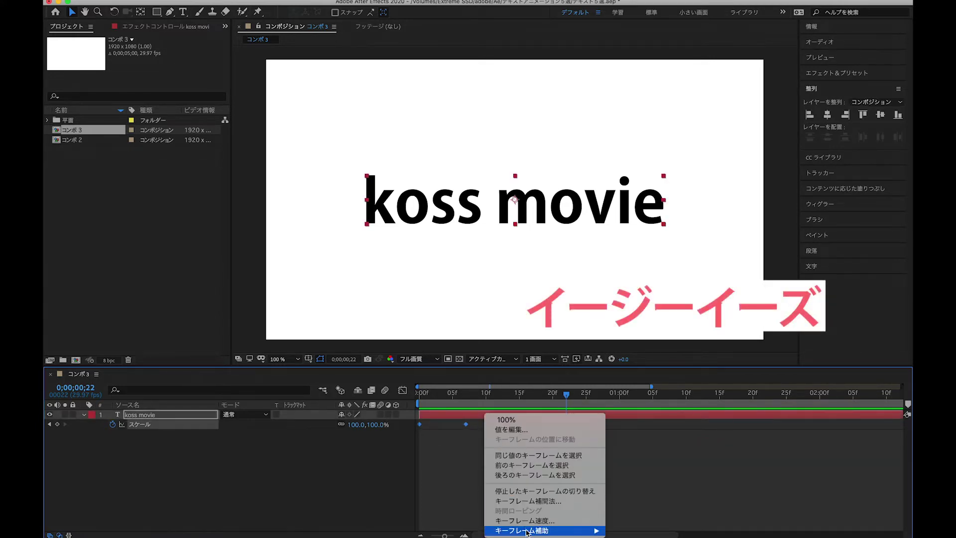
pyautogui.moveTo(527, 530)
pyautogui.click(640, 452)
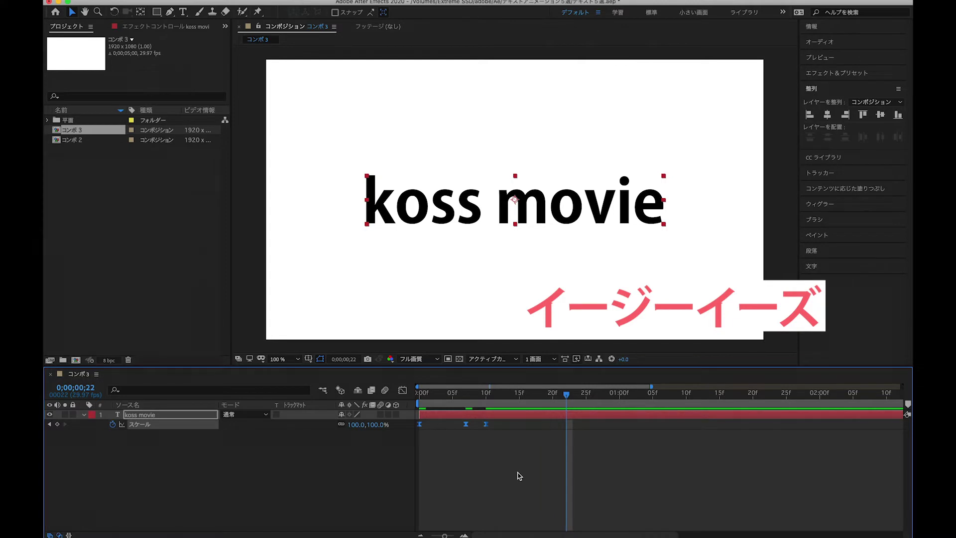
# - Drag the speed-graph influence handles so Scale peaks sharply early and eases into the last keyframe
pyautogui.click(402, 389)
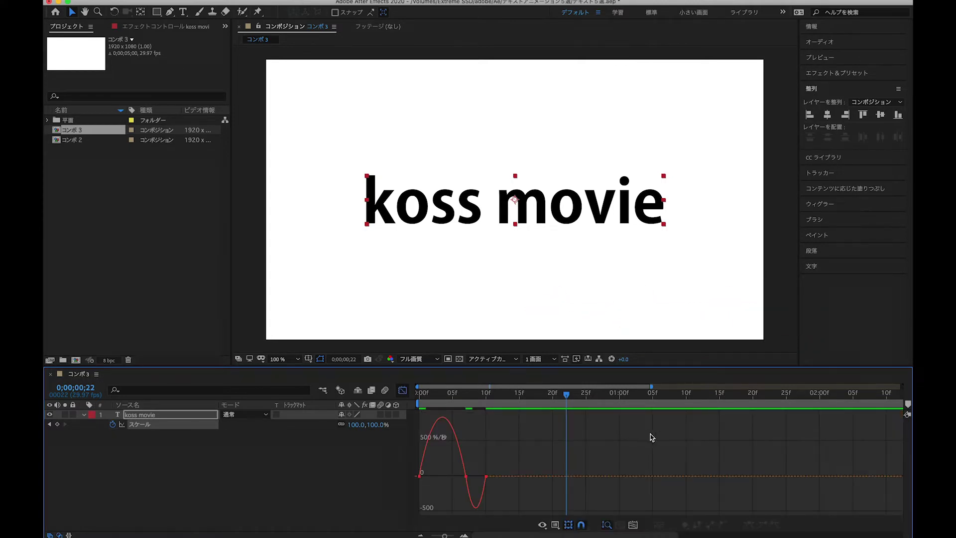
pyautogui.moveTo(651, 386); pyautogui.dragTo(527, 398)
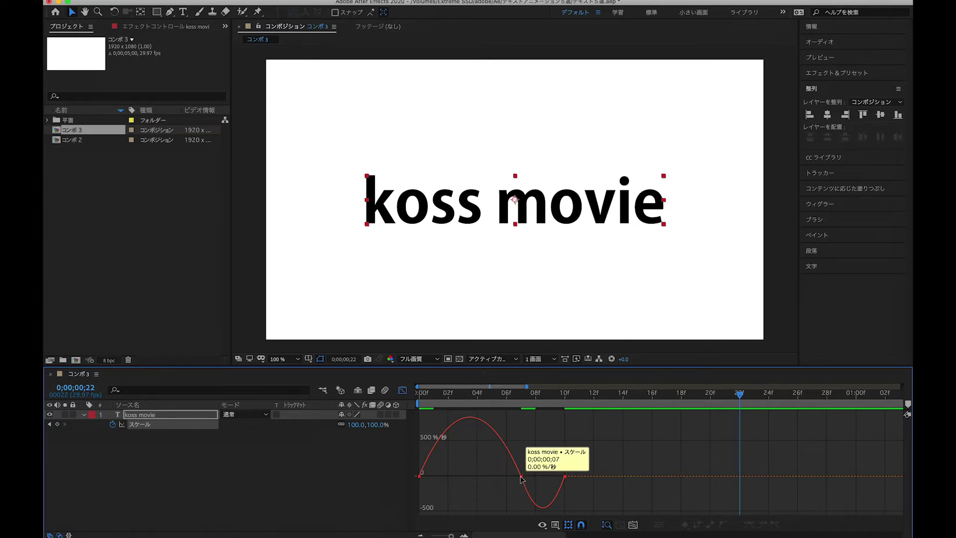
pyautogui.doubleClick(522, 476)
pyautogui.moveTo(505, 477); pyautogui.dragTo(482, 476)
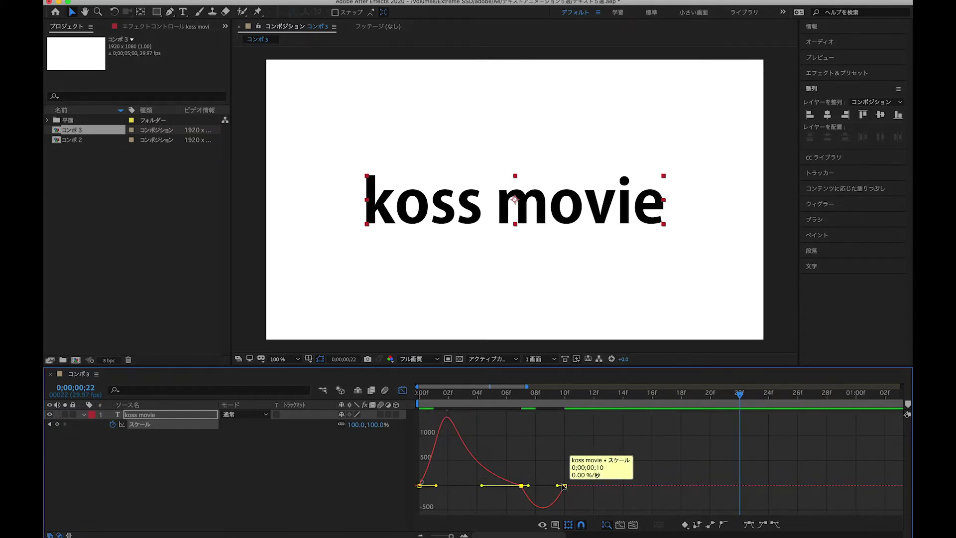
pyautogui.moveTo(559, 487); pyautogui.dragTo(548, 486)
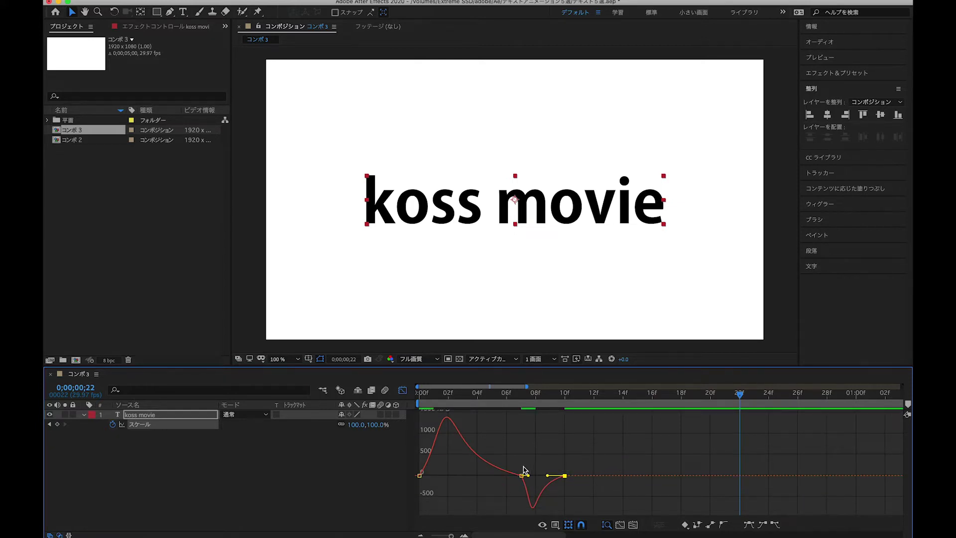
pyautogui.click(402, 390)
pyautogui.press('space')
# - Turn on layer and composition motion blur for koss movie and preview the scale pop
pyautogui.click(786, 483)
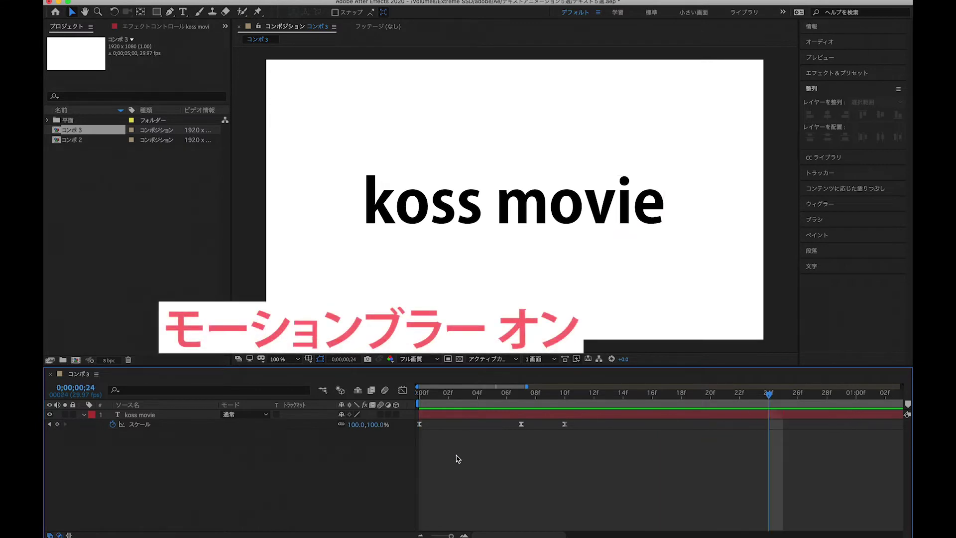
pyautogui.click(381, 414)
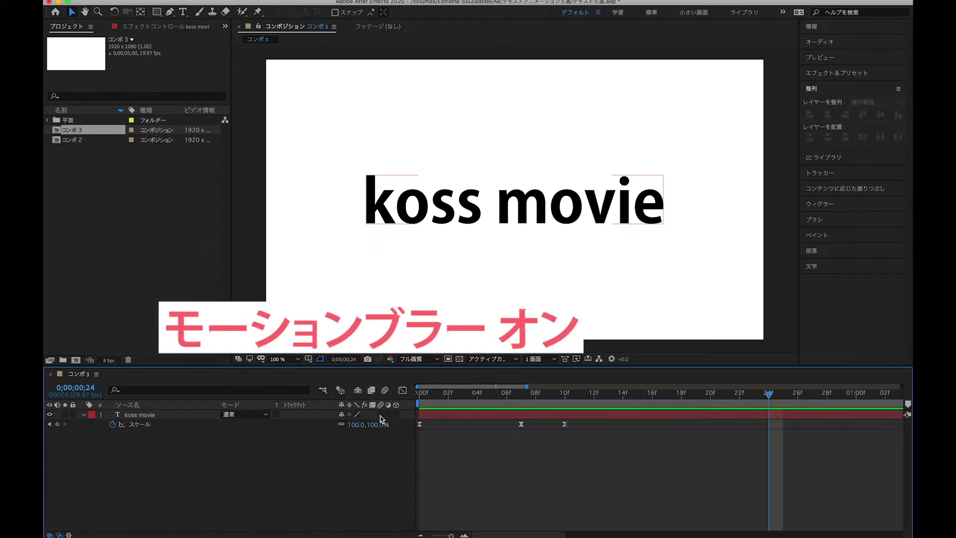
pyautogui.click(385, 390)
pyautogui.moveTo(591, 415); pyautogui.dragTo(605, 416)
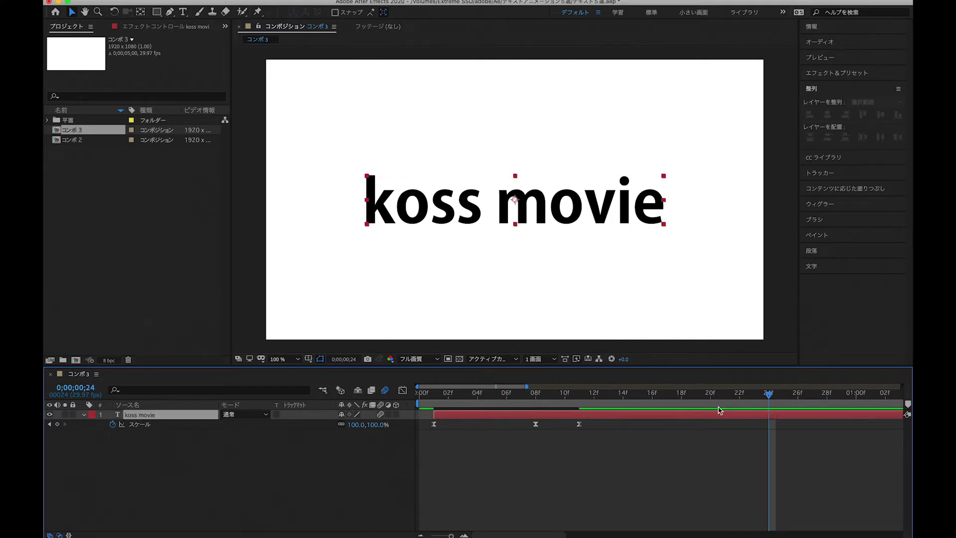
pyautogui.press('space')
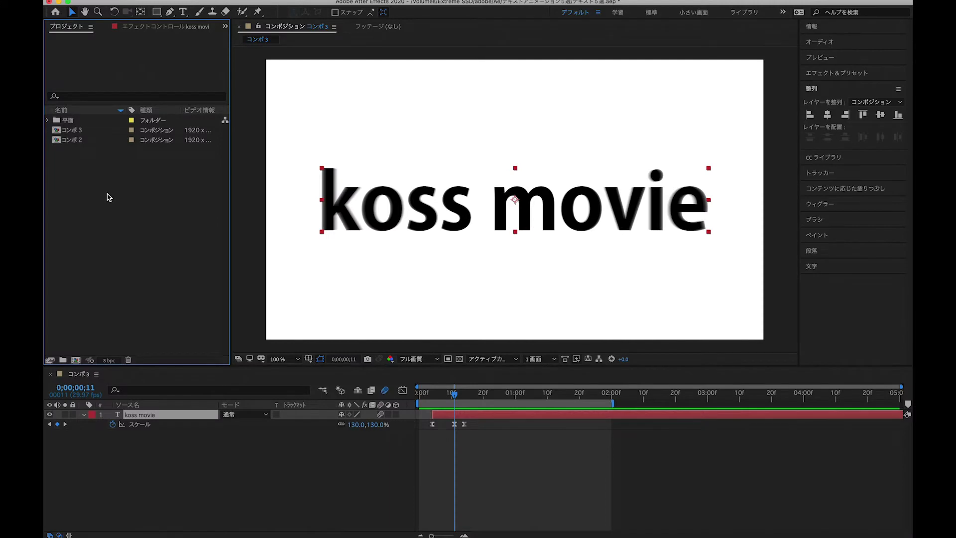
pyautogui.rightClick(107, 196)
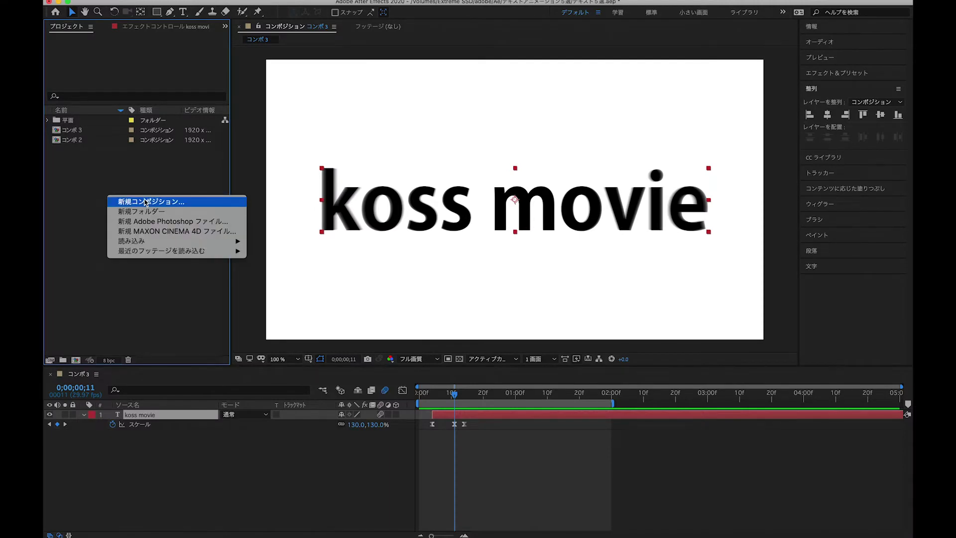
# - Create composition コンポ 4 and add a text layer reading 'koss movie'
pyautogui.click(146, 202)
pyautogui.click(746, 398)
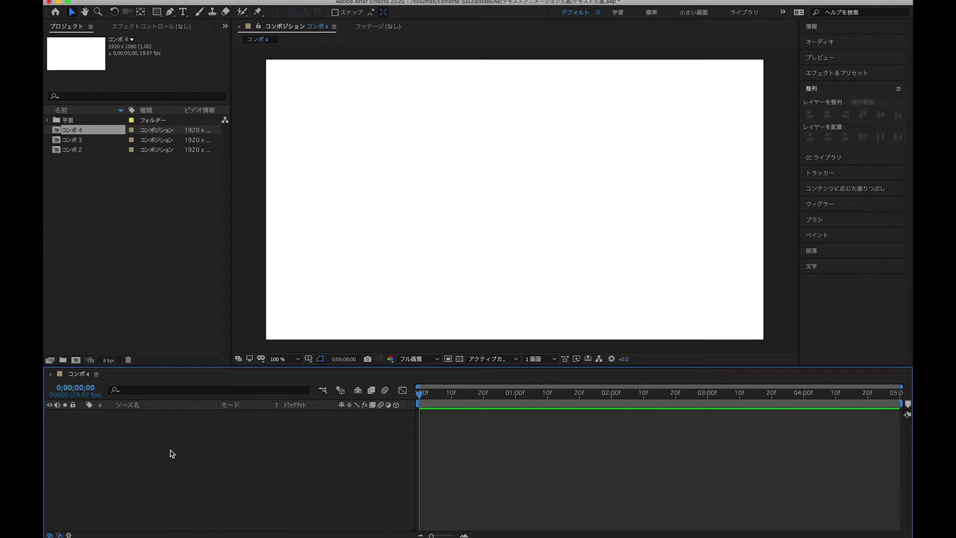
pyautogui.click(183, 12)
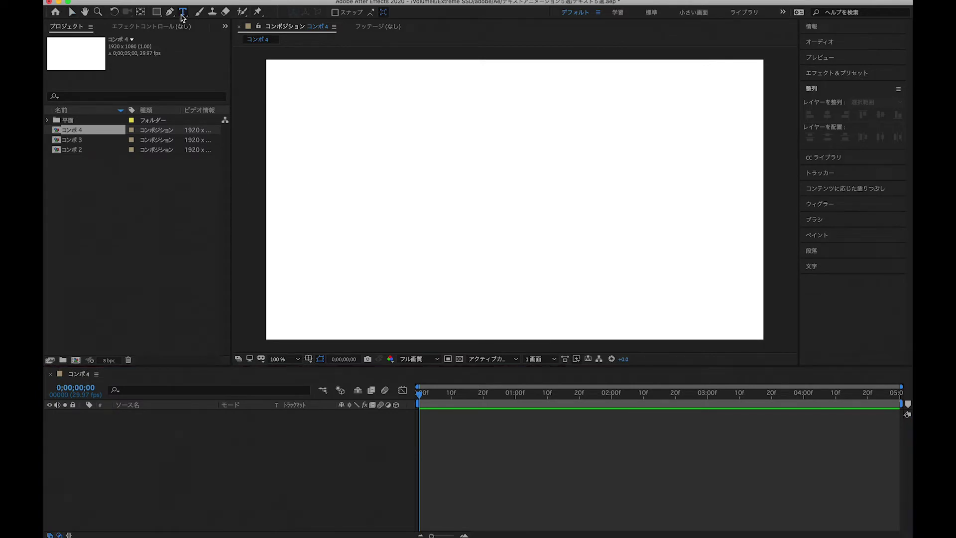
pyautogui.click(476, 213)
pyautogui.write('koss movi')
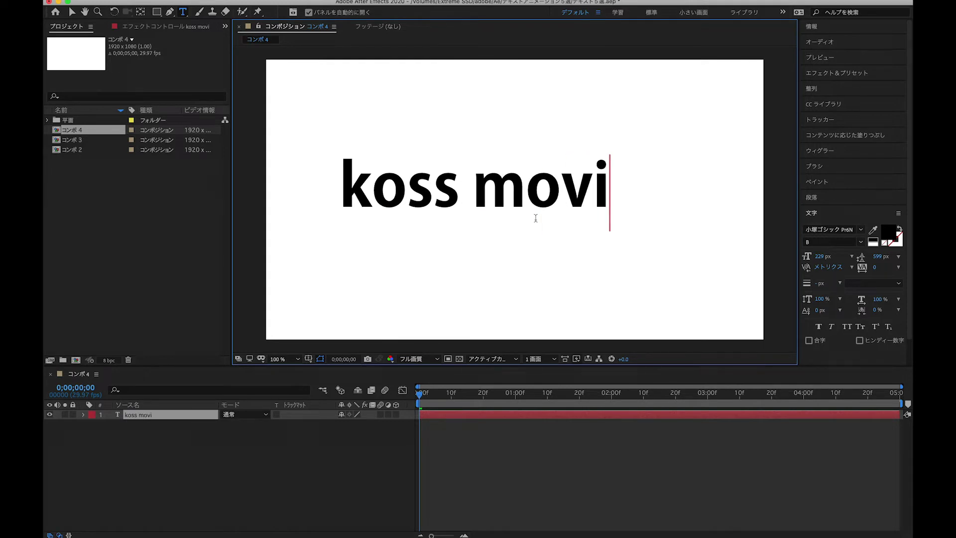
pyautogui.write('e')
pyautogui.click(72, 12)
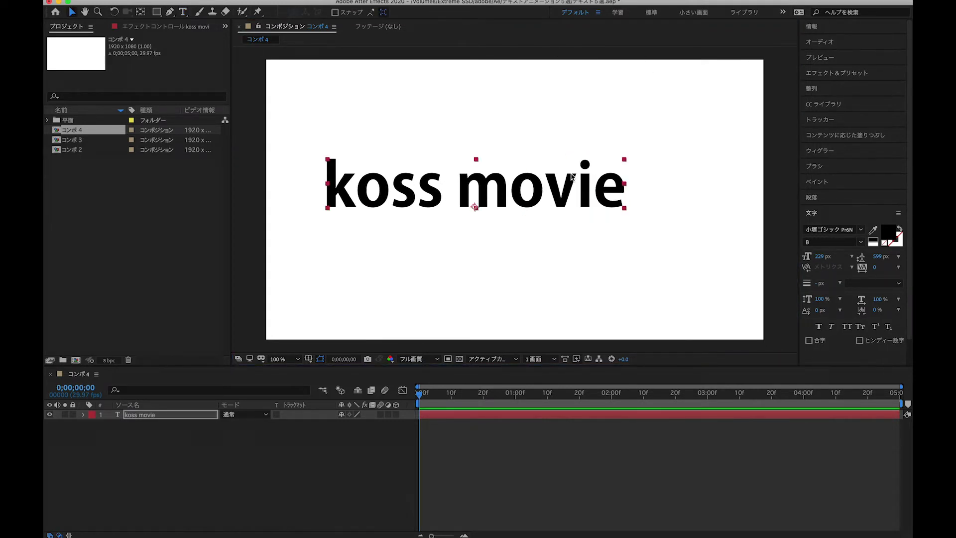
# - Set the koss movie text font to 小塚明朝 Pr6N EL
pyautogui.click(864, 231)
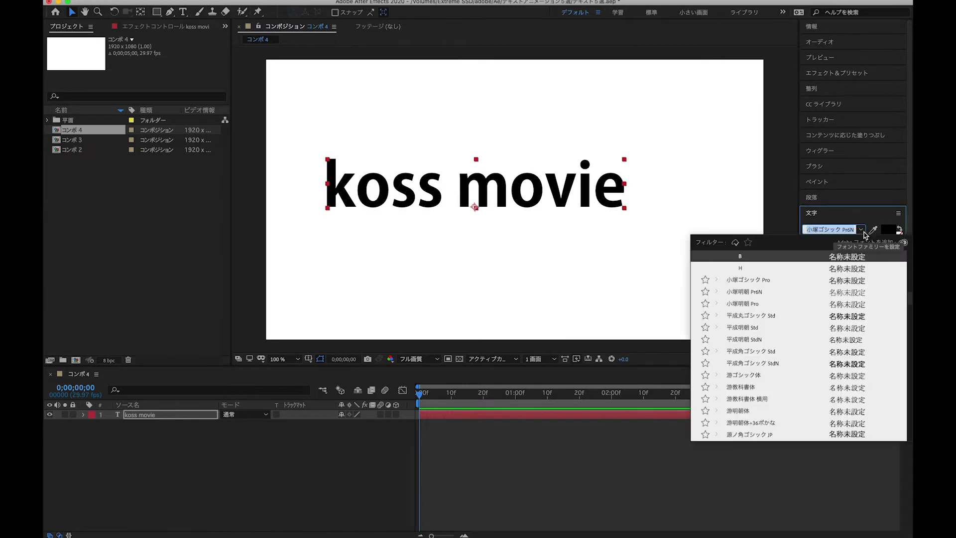
pyautogui.click(718, 292)
pyautogui.click(746, 300)
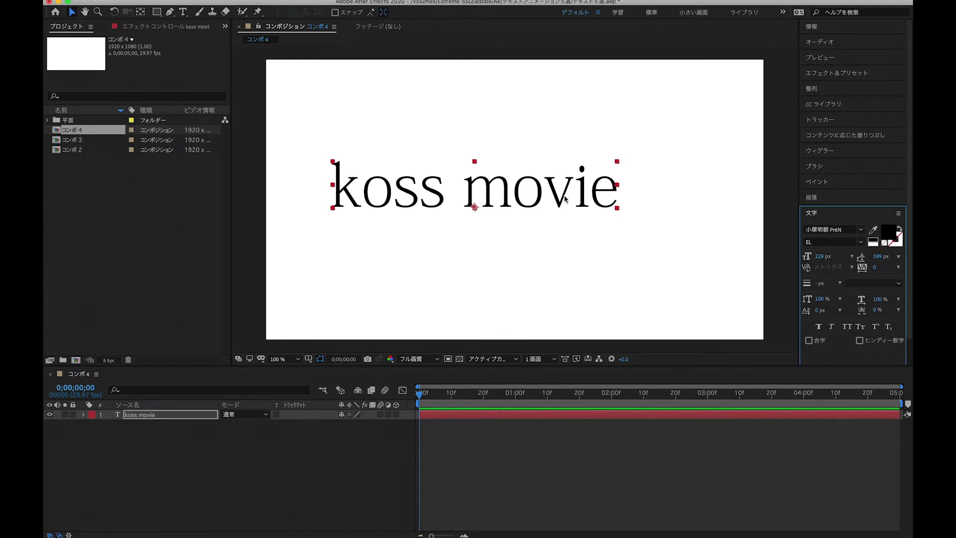
# - Centre the text horizontally and vertically in the composition, then reselect its layer
pyautogui.click(838, 89)
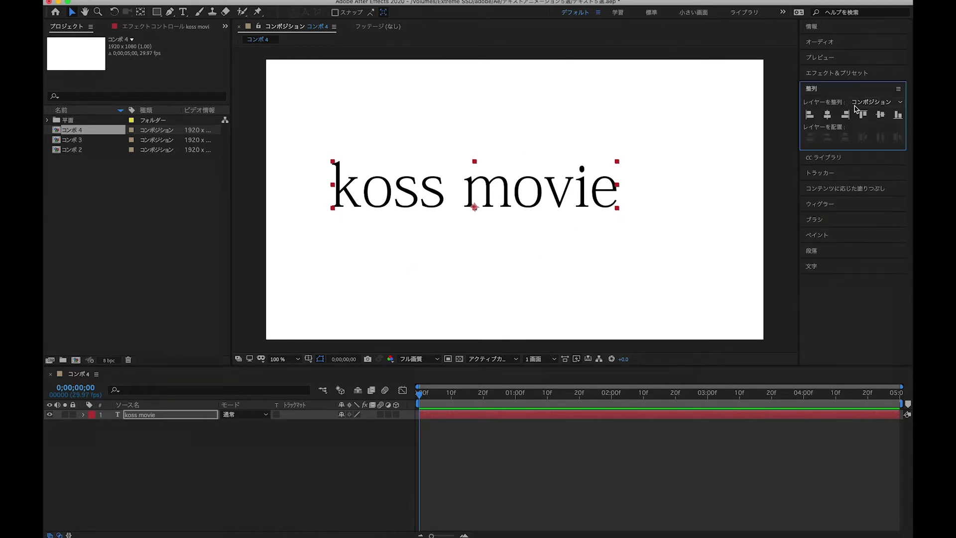
pyautogui.click(827, 115)
pyautogui.click(880, 115)
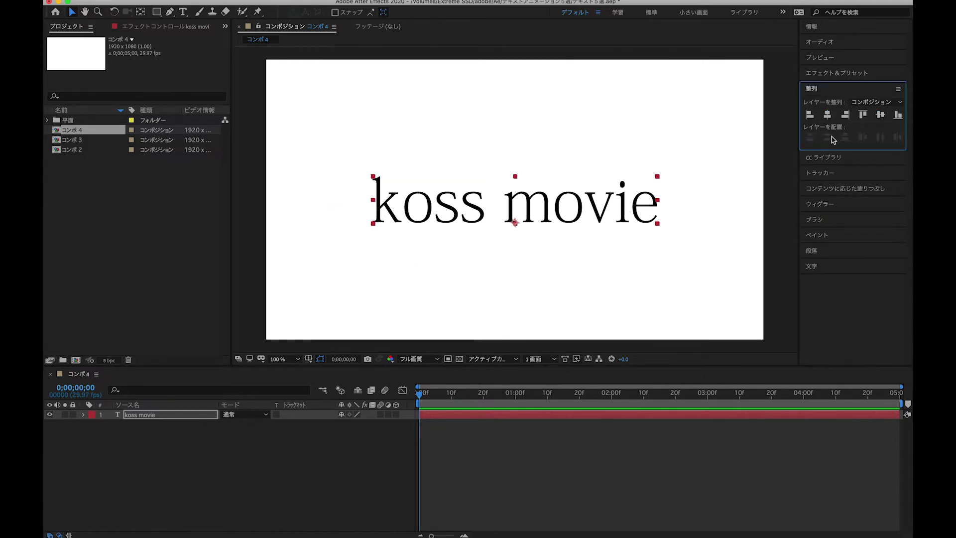
pyautogui.click(816, 92)
pyautogui.click(733, 257)
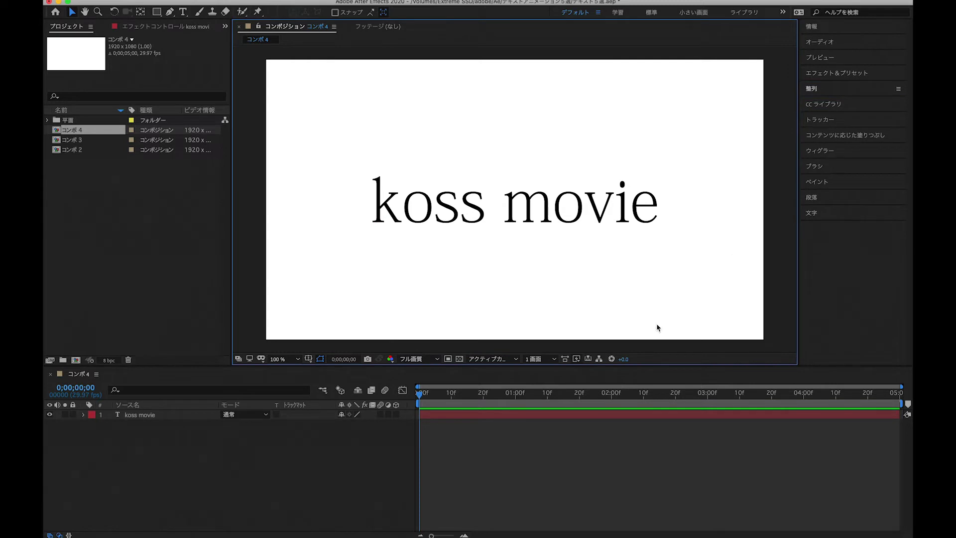
pyautogui.click(90, 416)
pyautogui.click(84, 415)
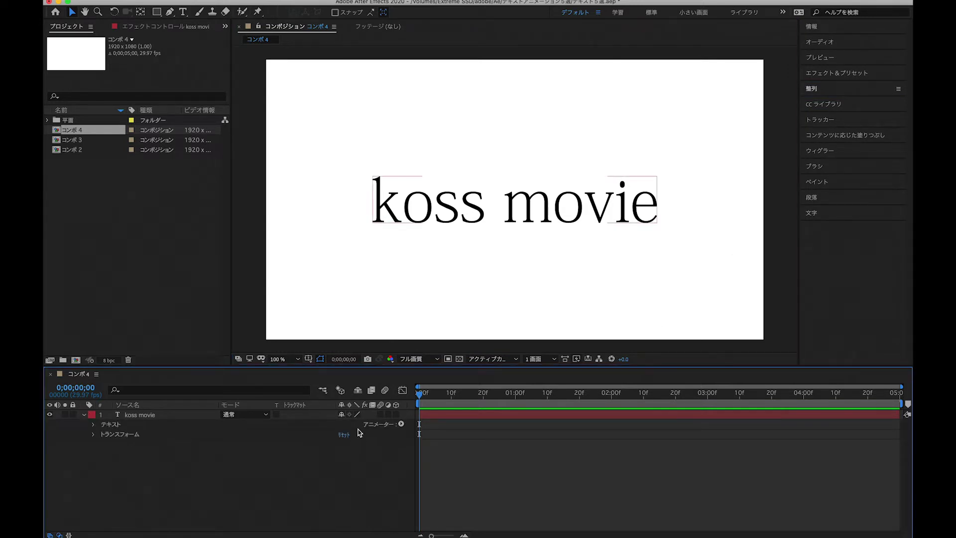
# - Add a text animator with Position and Opacity properties to the koss movie layer
pyautogui.click(402, 425)
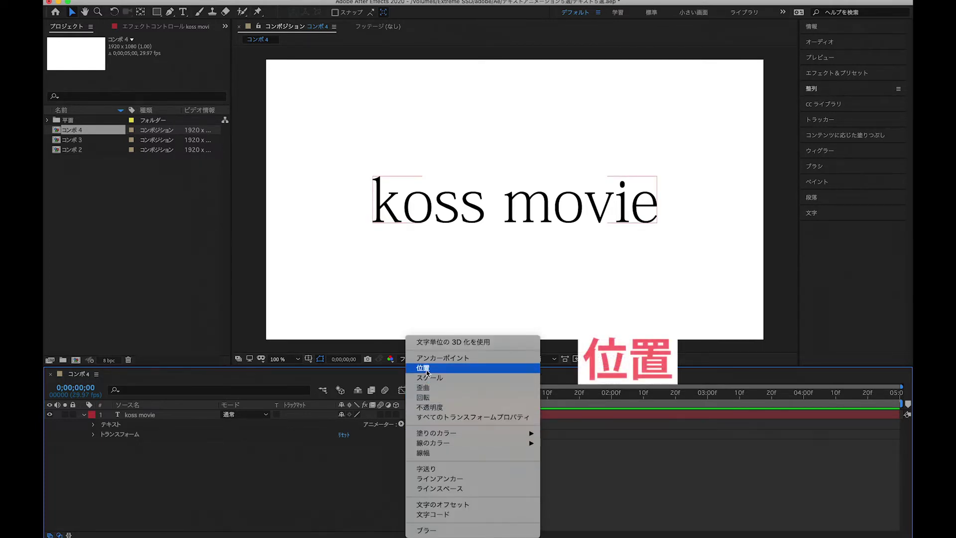
pyautogui.click(496, 371)
pyautogui.click(401, 425)
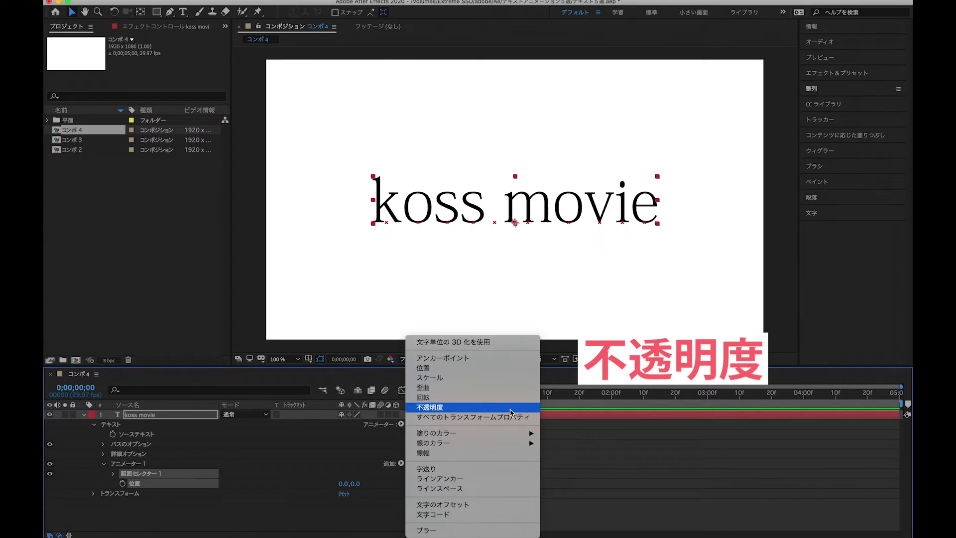
pyautogui.click(527, 408)
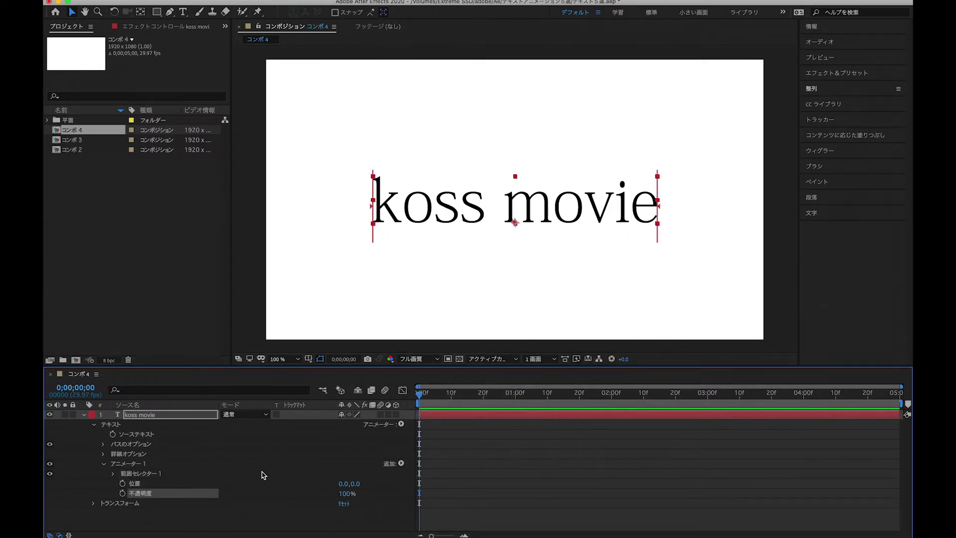
# - Set the animator's Position to 50,0 and Opacity to 0%
pyautogui.click(157, 484)
pyautogui.click(344, 483)
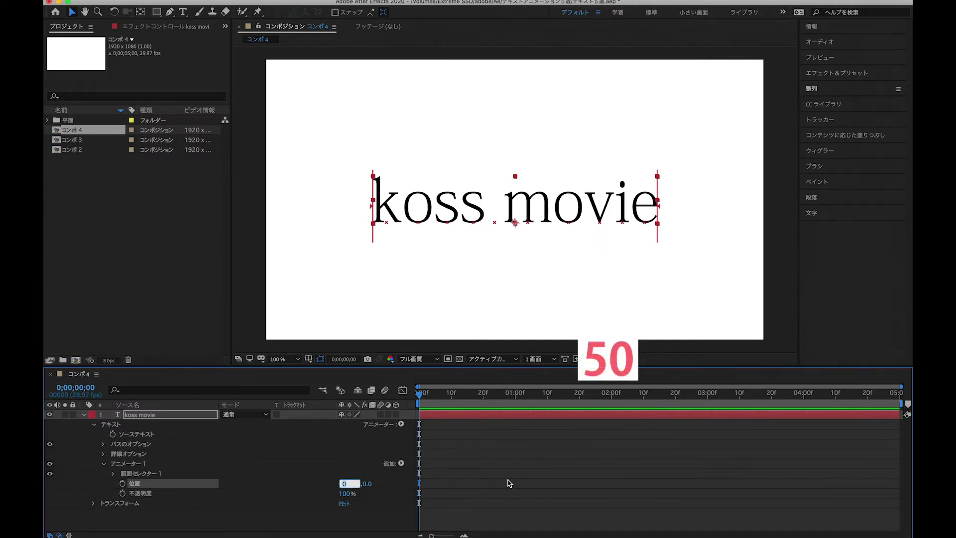
pyautogui.write('50')
pyautogui.press('Return')
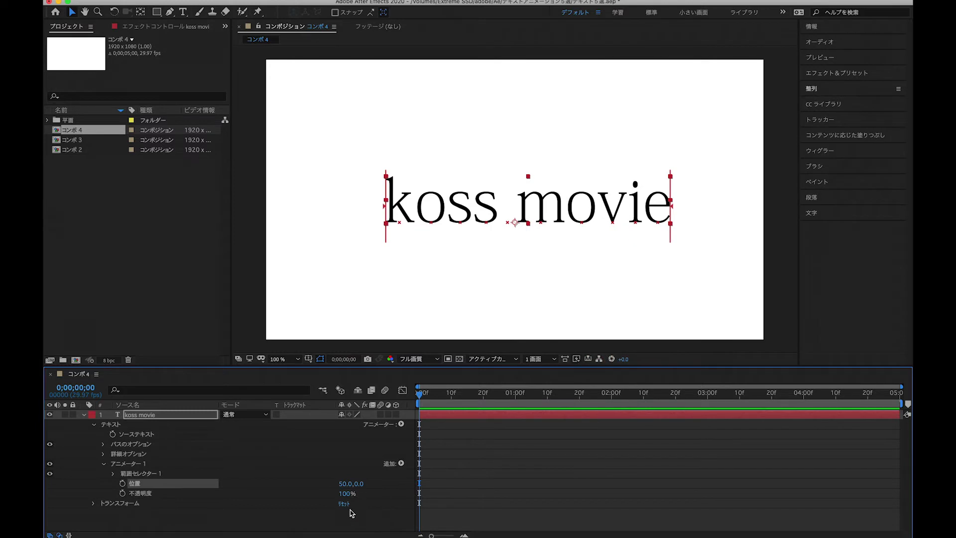
pyautogui.click(357, 520)
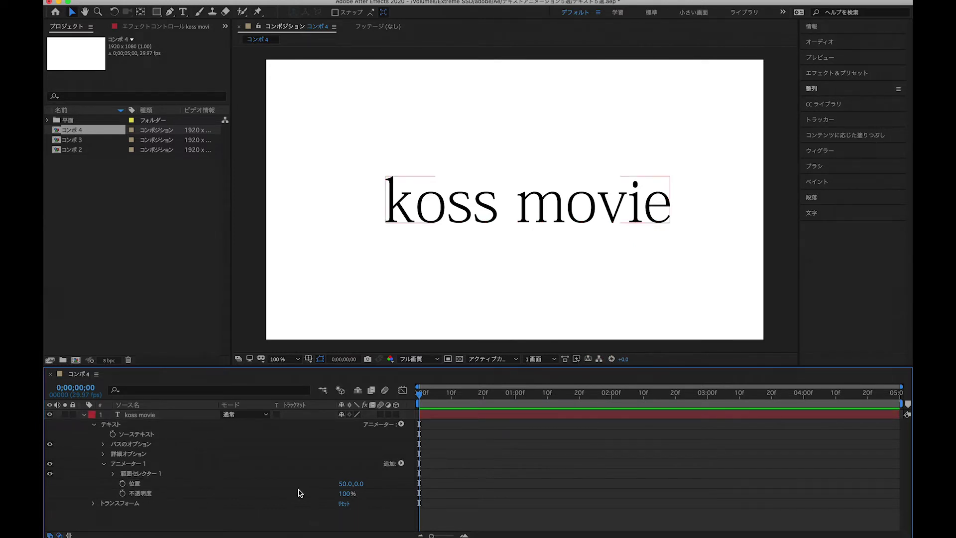
pyautogui.click(343, 493)
pyautogui.write('0')
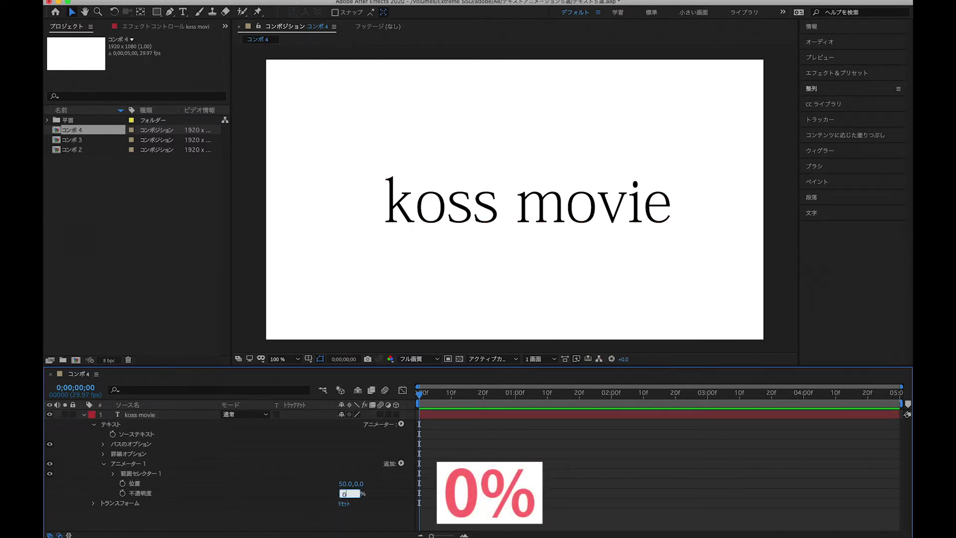
pyautogui.press('Return')
pyautogui.click(307, 522)
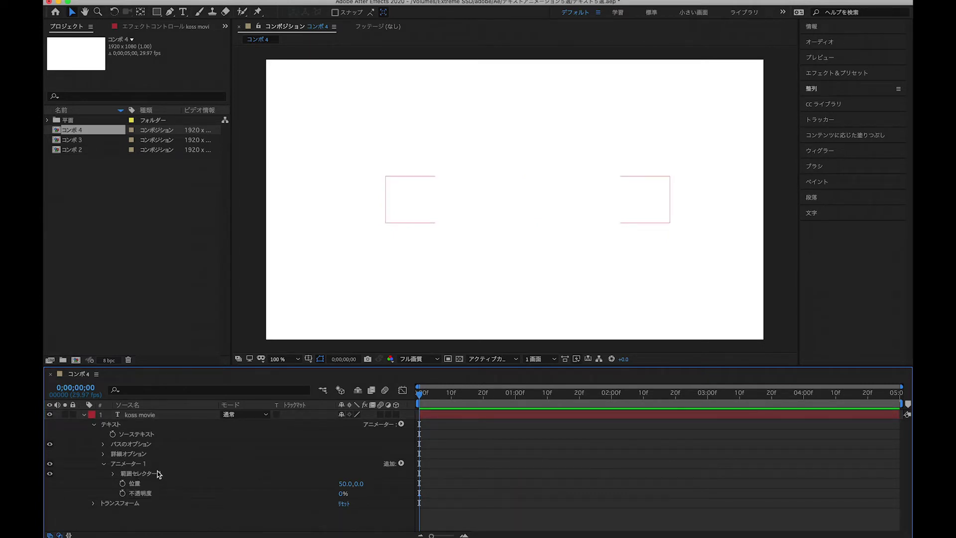
# - Set Animator 1's Range Selector Based On to Characters Excluding Spaces
pyautogui.click(114, 474)
pyautogui.scroll(-1, 241, 451)
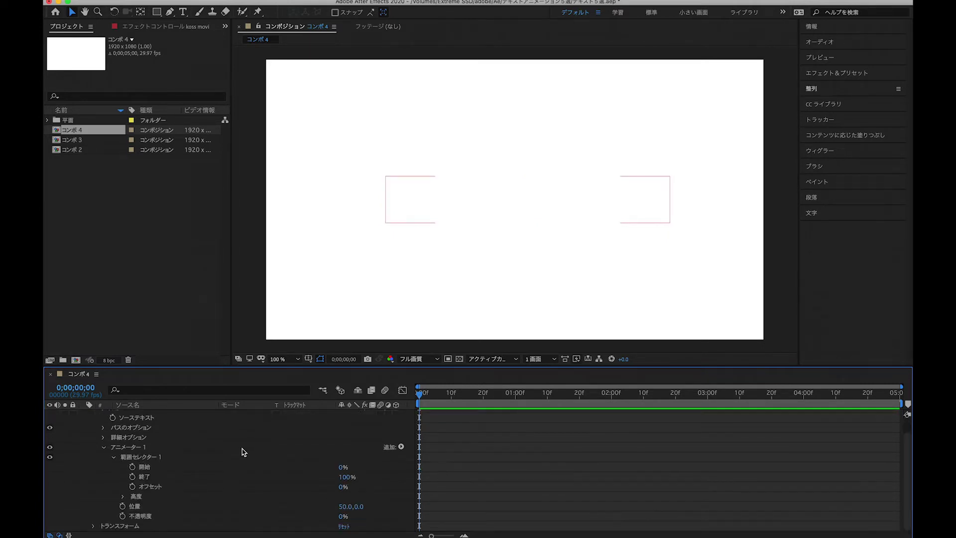
pyautogui.click(123, 496)
pyautogui.scroll(-2, 397, 433)
pyautogui.scroll(-2, 398, 434)
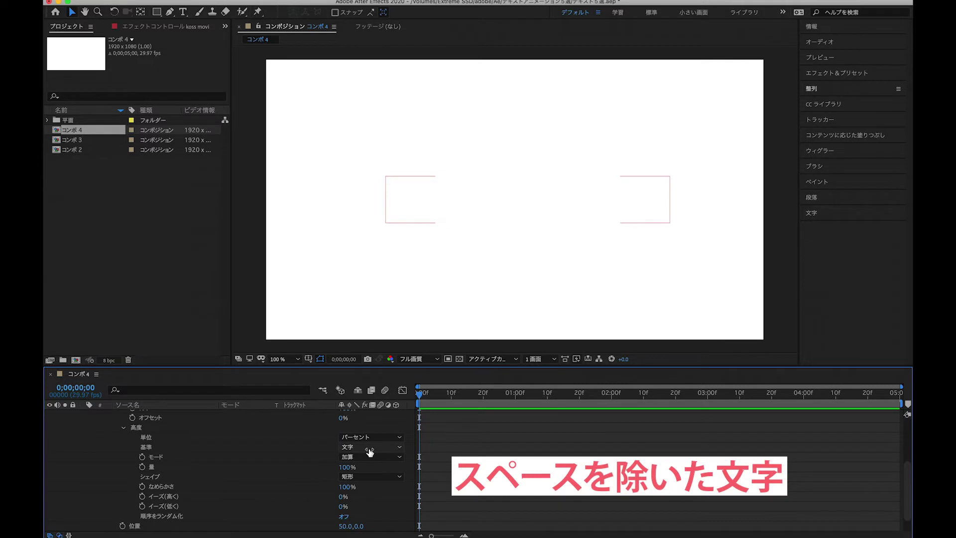
pyautogui.click(393, 448)
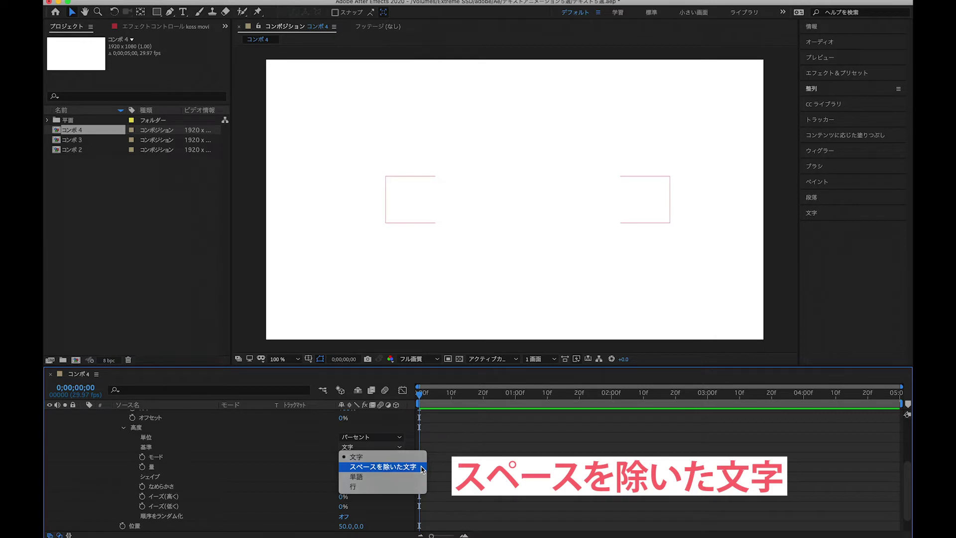
pyautogui.click(422, 469)
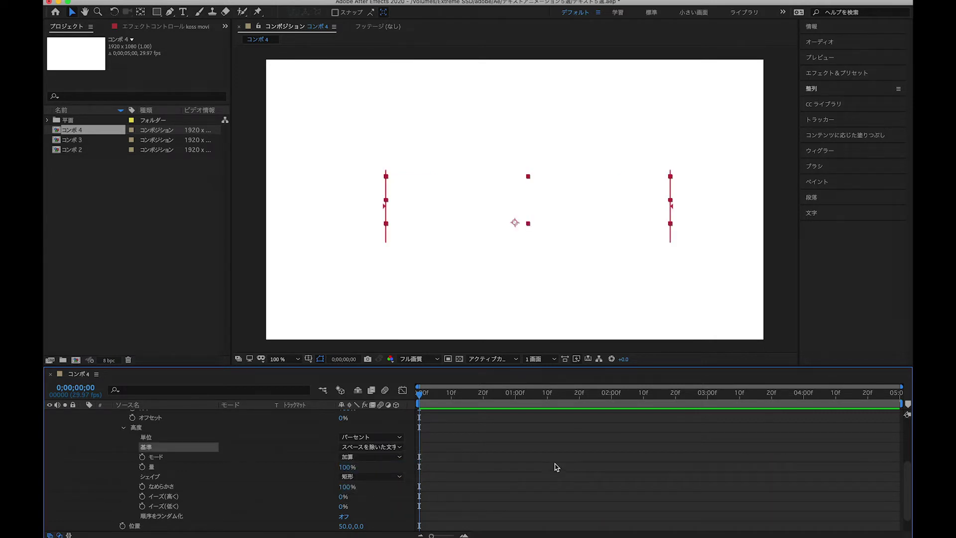
pyautogui.scroll(1, 322, 483)
pyautogui.scroll(1, 323, 482)
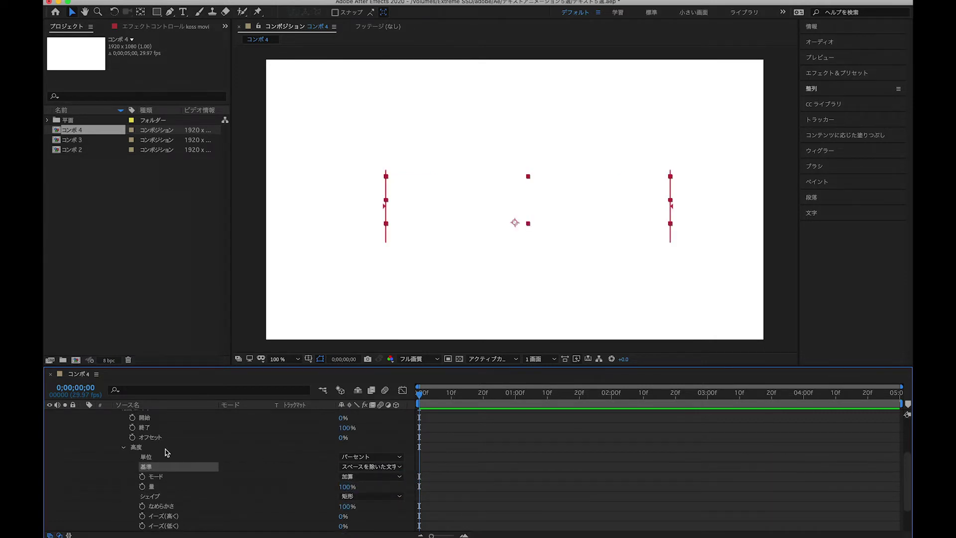
# - Keyframe the range Offset at 0% on frame 0 and 100% at 2;15
pyautogui.click(132, 437)
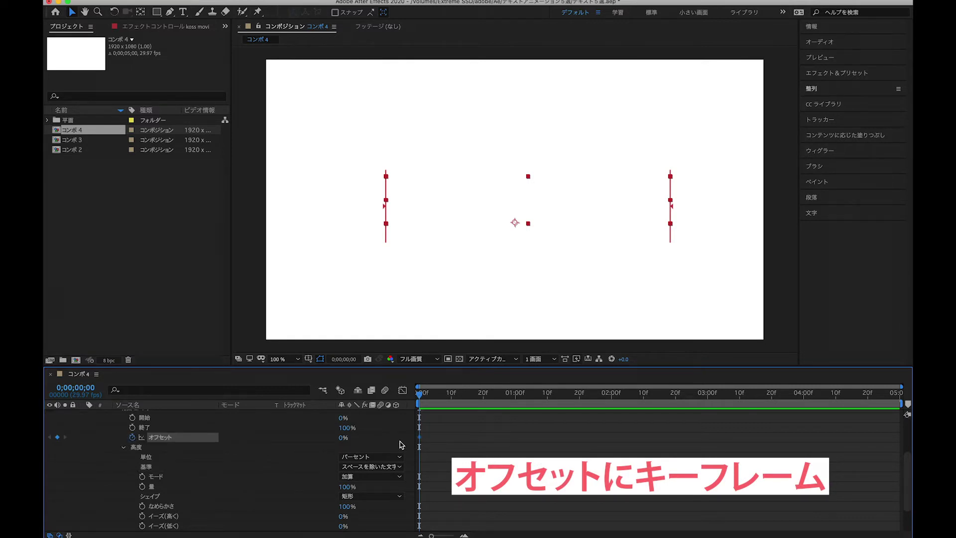
pyautogui.moveTo(431, 396)
pyautogui.mouseDown()
pyautogui.moveTo(690, 415)
pyautogui.moveTo(613, 414)
pyautogui.mouseUp()
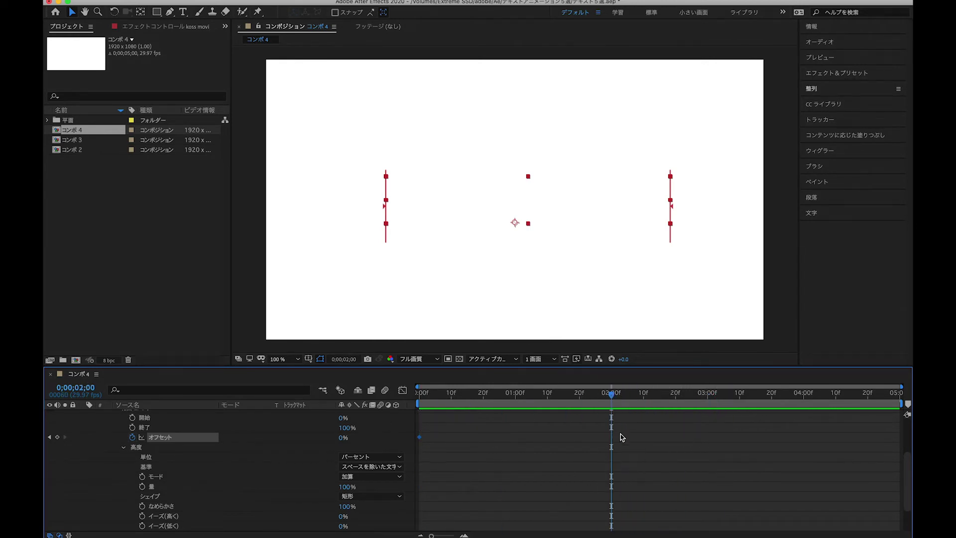
pyautogui.moveTo(612, 414)
pyautogui.mouseDown()
pyautogui.moveTo(672, 406)
pyautogui.moveTo(661, 409)
pyautogui.mouseUp()
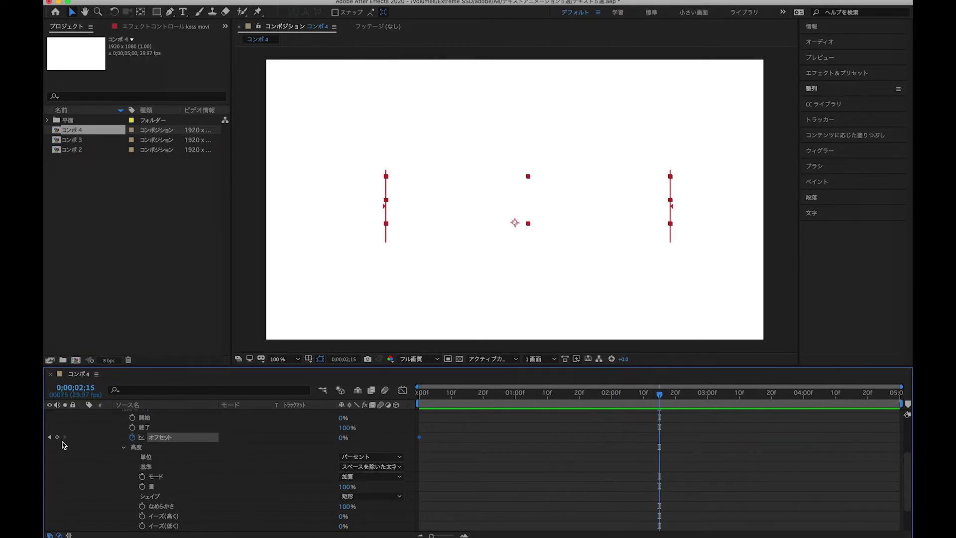
pyautogui.click(343, 437)
pyautogui.write('100')
pyautogui.press('Return')
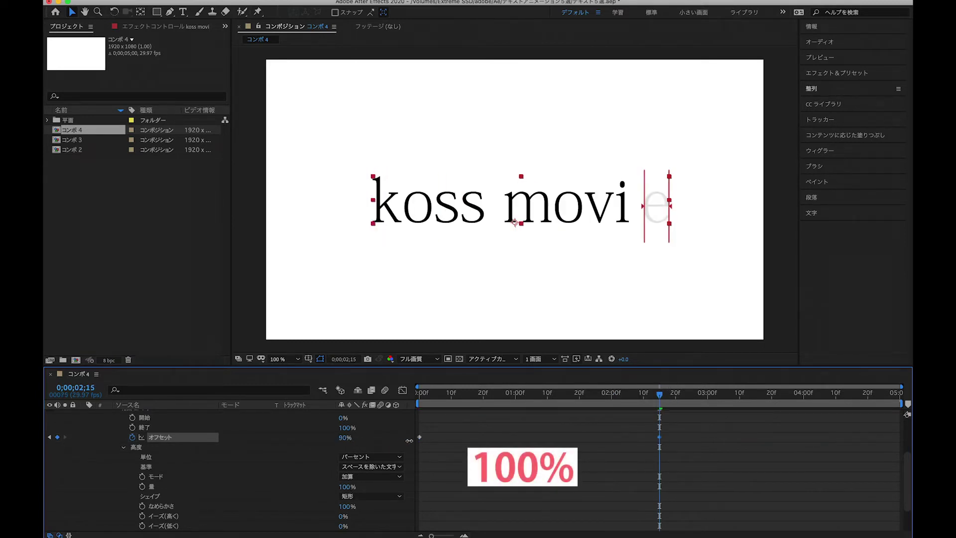
# - Preview the letter-by-letter reveal from the start
pyautogui.moveTo(659, 400); pyautogui.dragTo(420, 393)
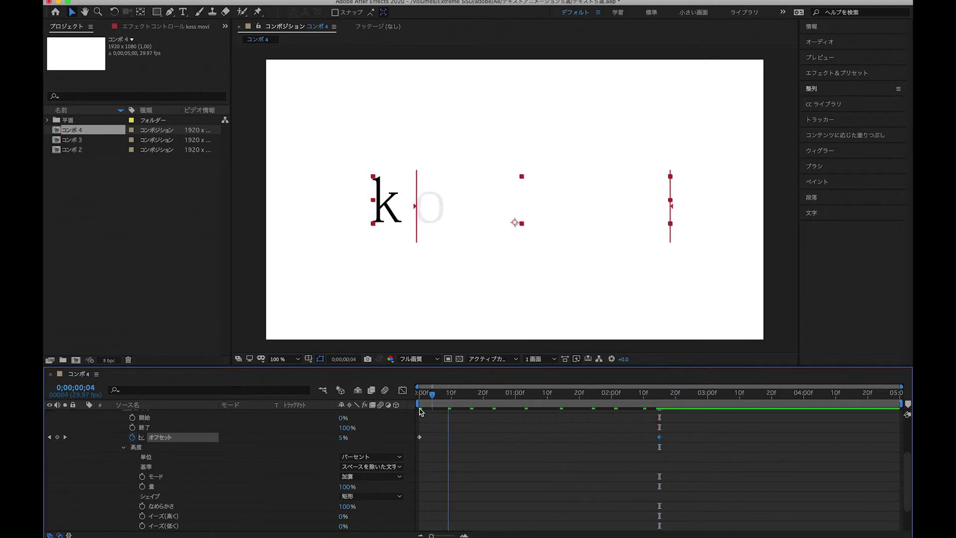
pyautogui.press('space')
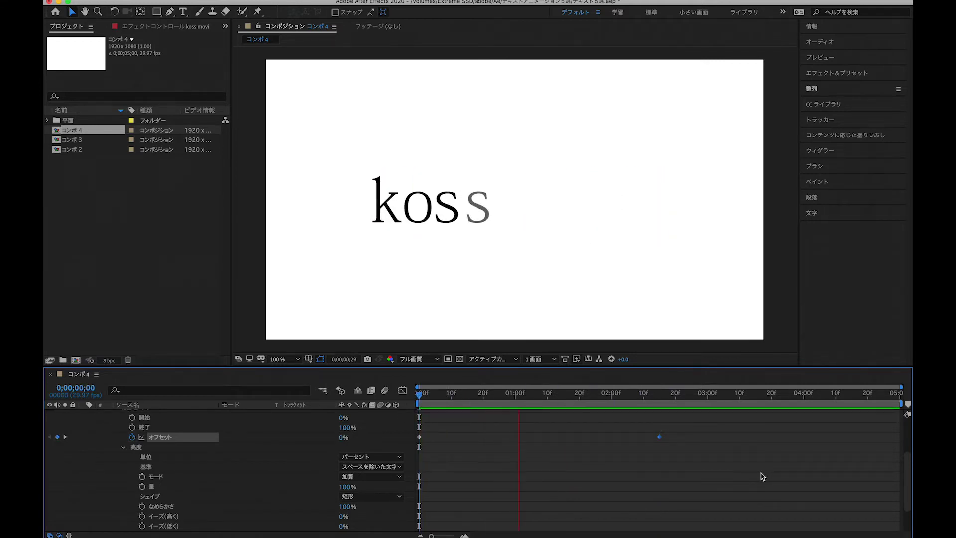
pyautogui.click(701, 394)
pyautogui.press('space')
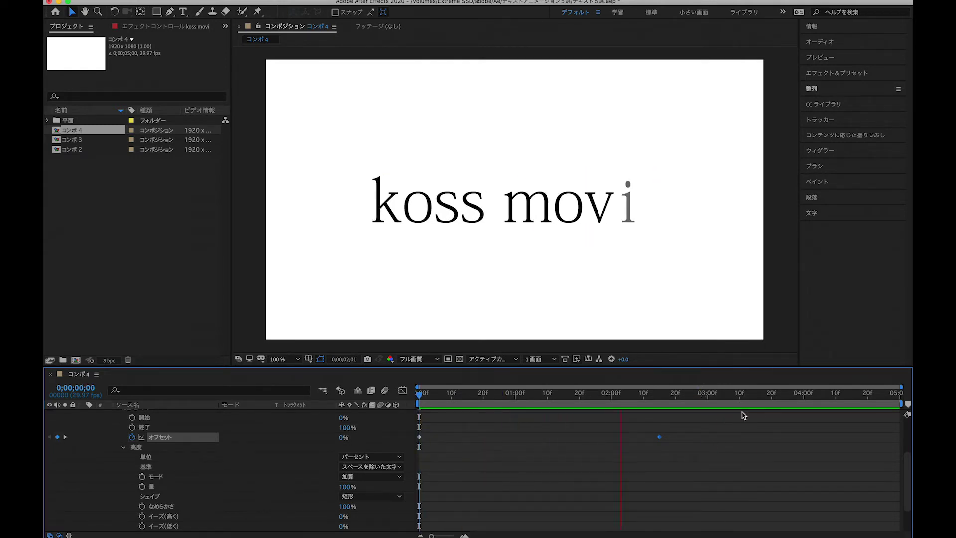
pyautogui.press('space')
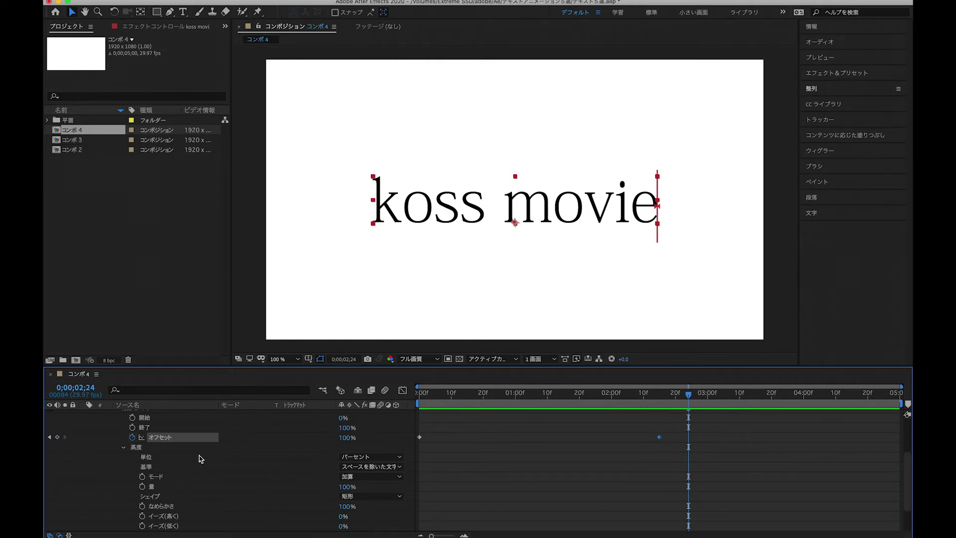
pyautogui.scroll(1, 88, 460)
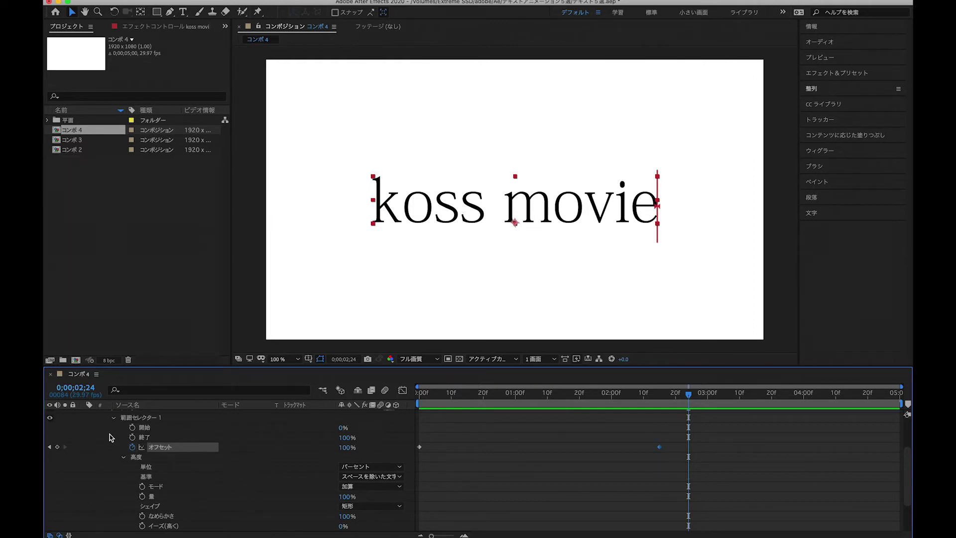
pyautogui.scroll(2, 110, 438)
# - Add layer Position keyframes at frame 0 and at 3;00
pyautogui.click(102, 438)
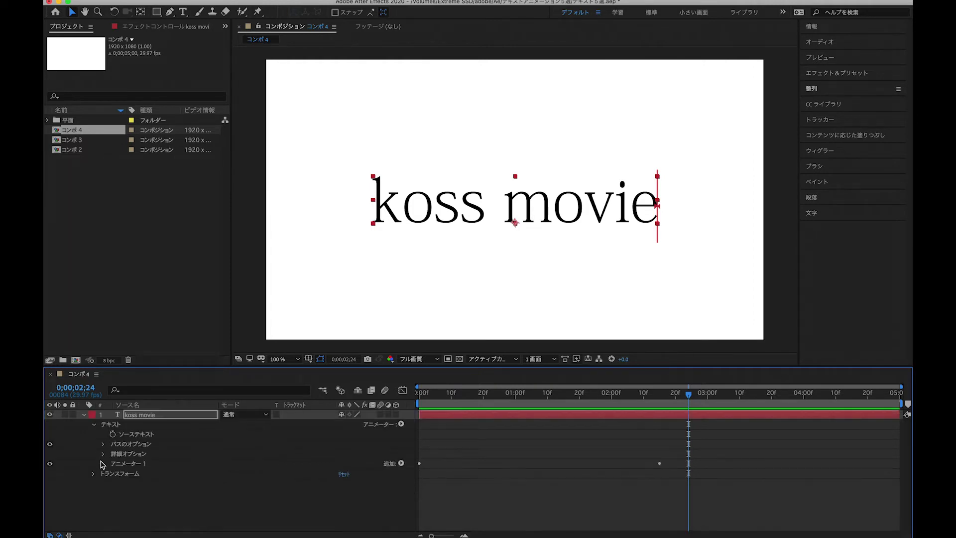
pyautogui.click(94, 424)
pyautogui.click(93, 434)
pyautogui.press('Home')
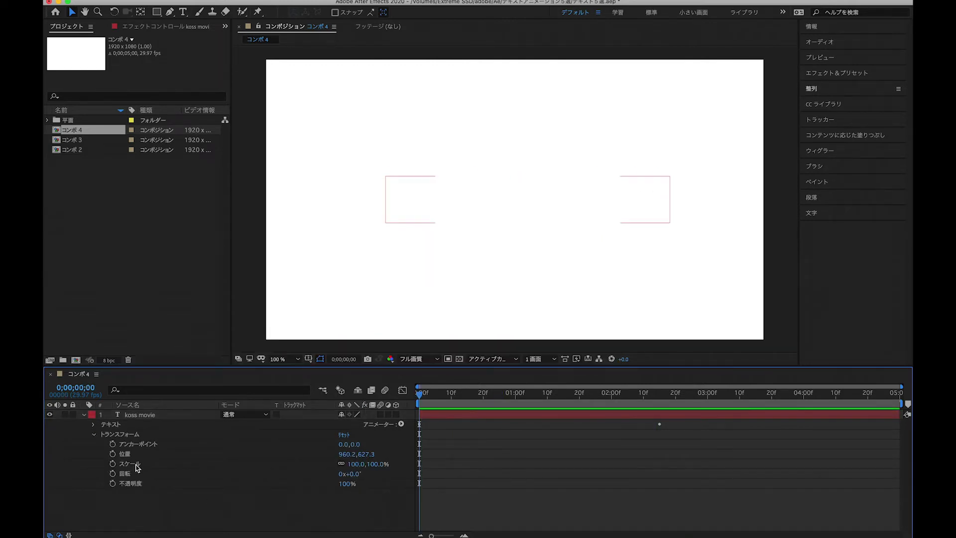
pyautogui.click(112, 454)
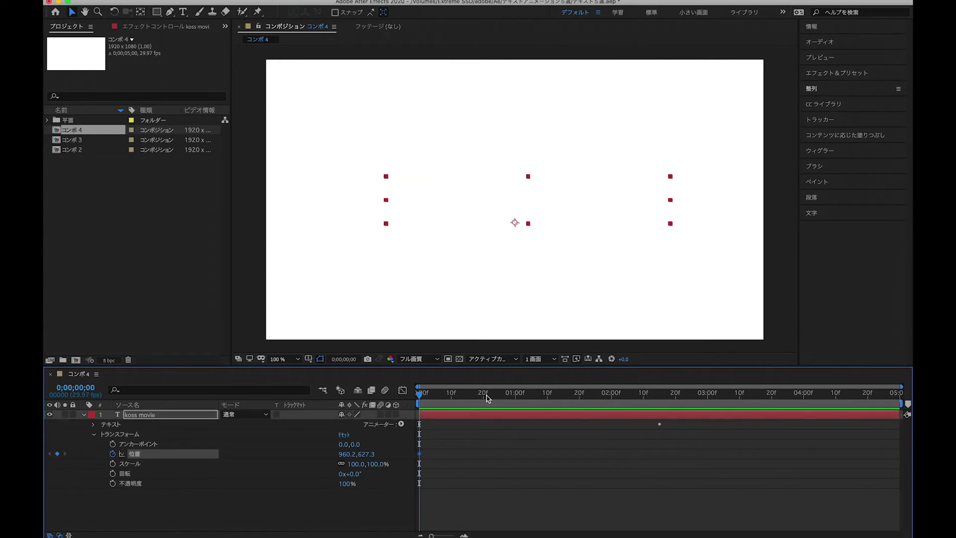
pyautogui.moveTo(445, 398); pyautogui.dragTo(708, 395)
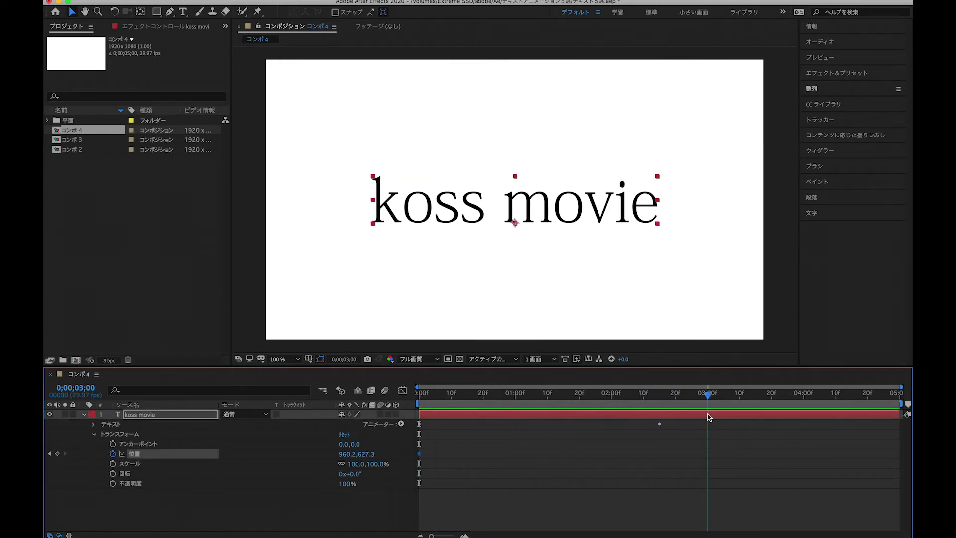
pyautogui.click(299, 505)
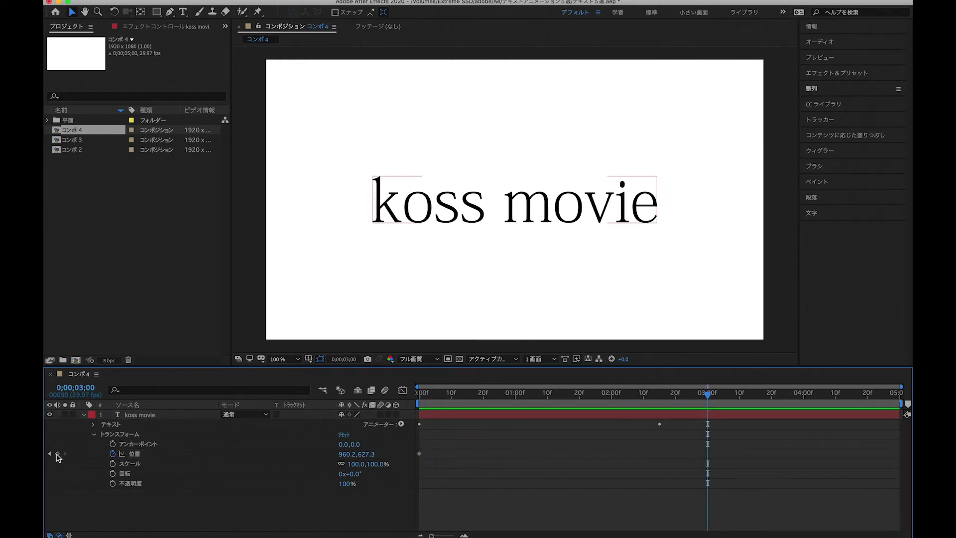
pyautogui.click(57, 453)
pyautogui.click(296, 520)
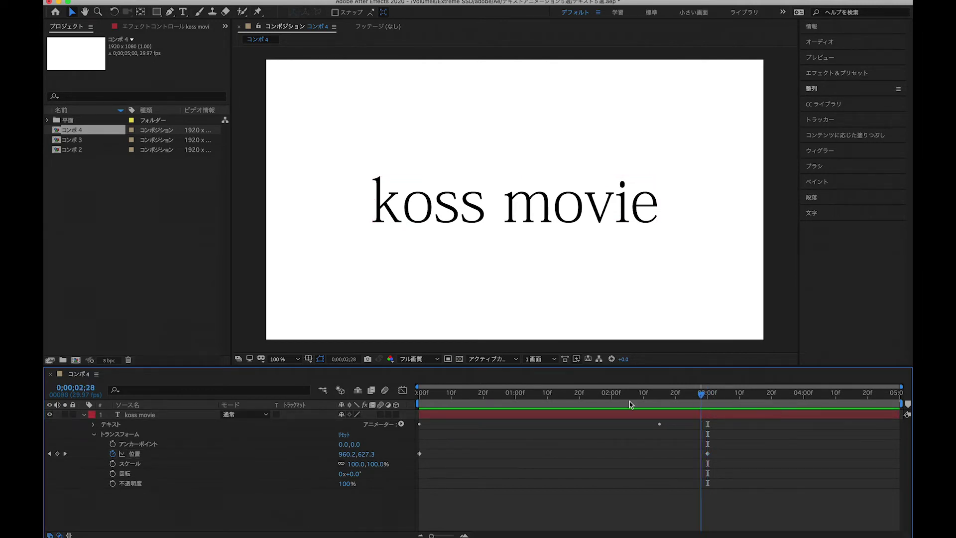
# - Change the first Position keyframe's X to 1100, preview, and select both keyframes
pyautogui.moveTo(707, 394); pyautogui.dragTo(419, 394)
pyautogui.click(348, 454)
pyautogui.write('110')
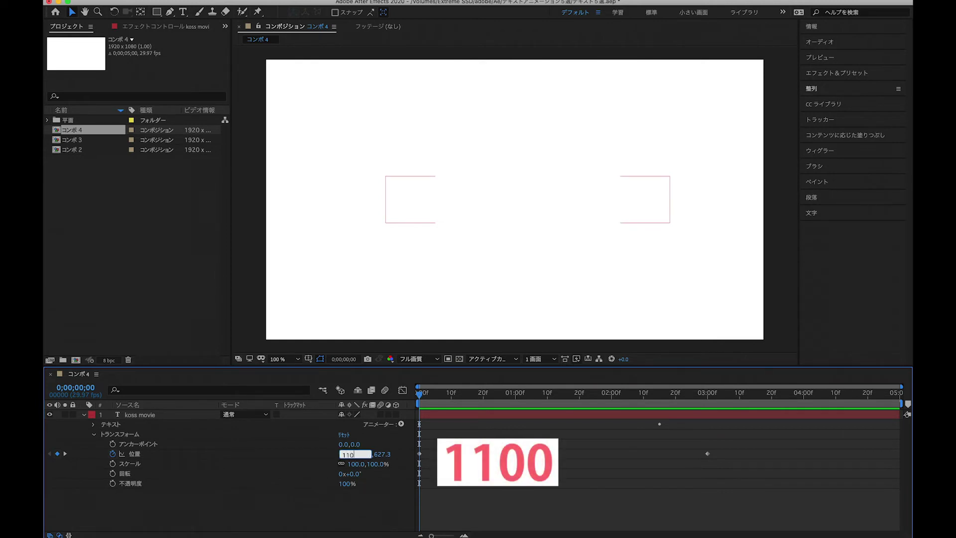
pyautogui.press('Return')
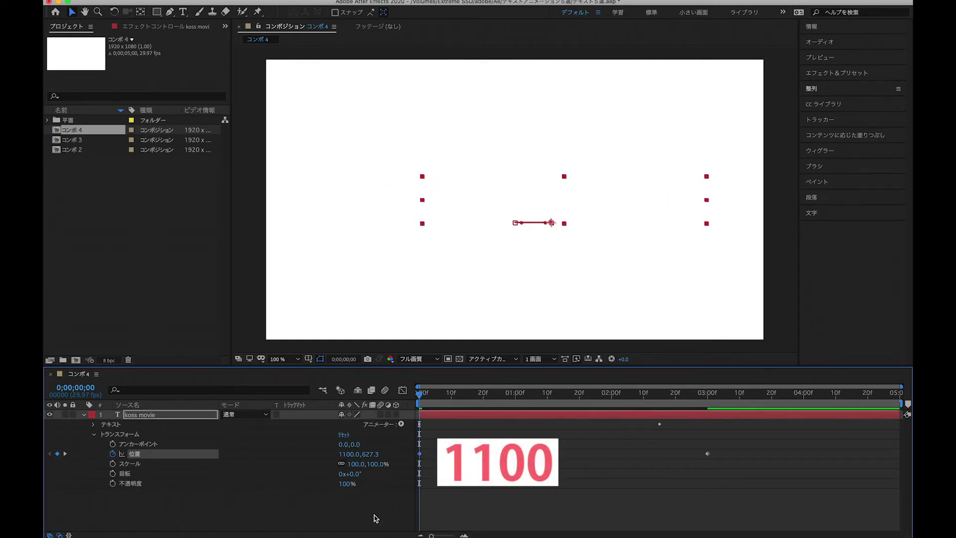
pyautogui.click(331, 520)
pyautogui.press('space')
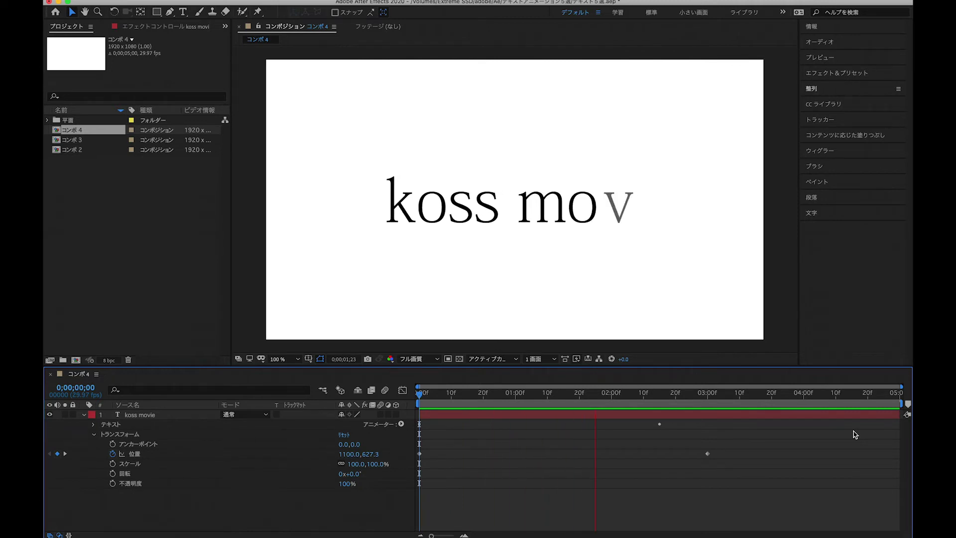
pyautogui.press('space')
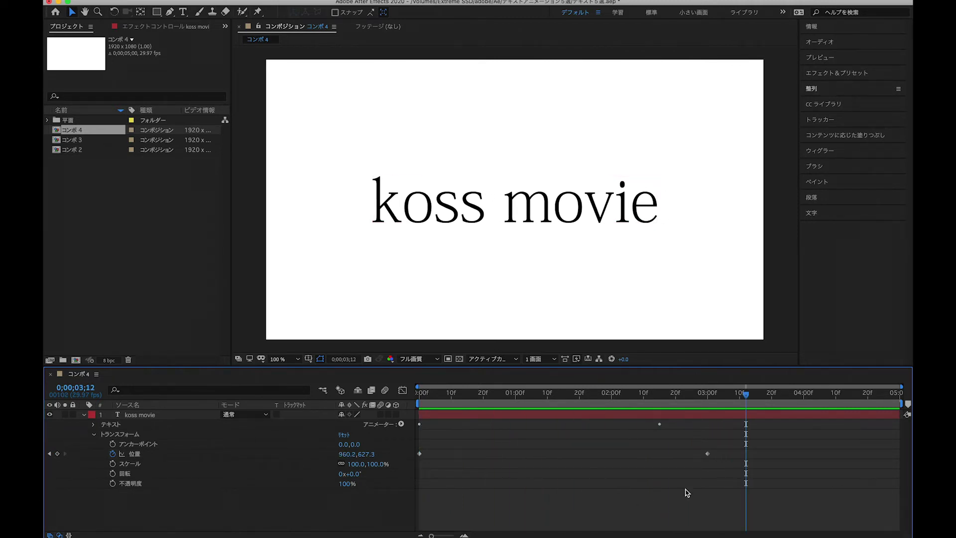
pyautogui.moveTo(769, 446); pyautogui.dragTo(416, 468)
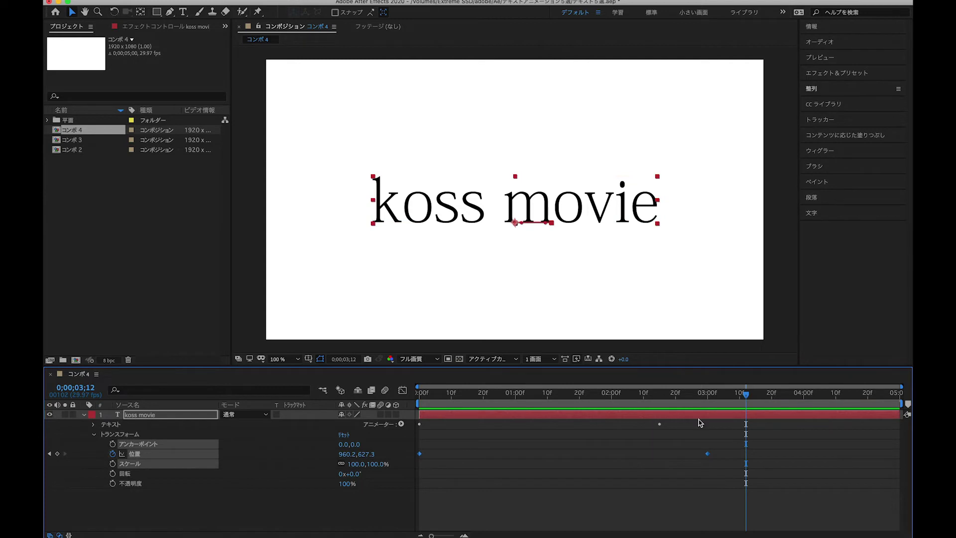
# - Apply Easy Ease to the Position keyframes and preview the result
pyautogui.click(713, 449)
pyautogui.click(707, 453)
pyautogui.rightClick(707, 454)
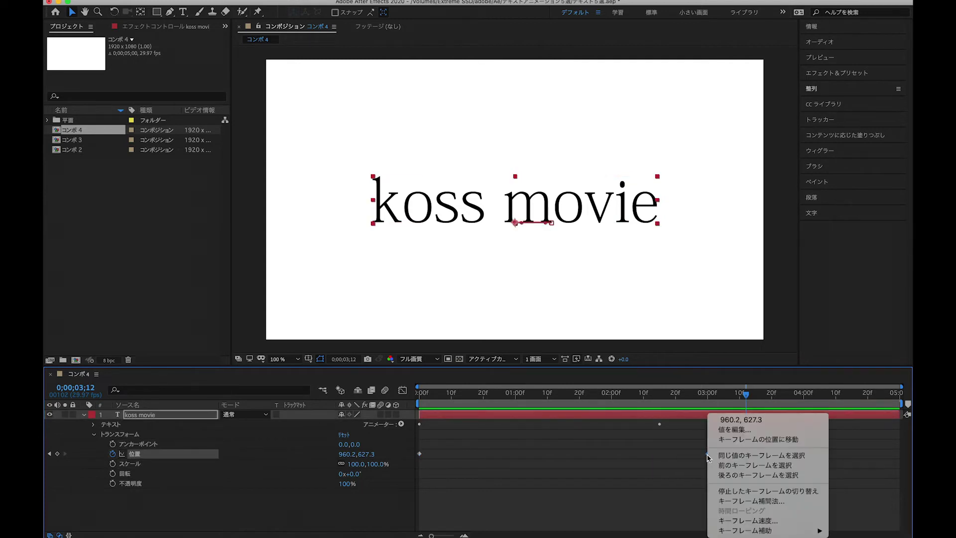
pyautogui.moveTo(734, 532)
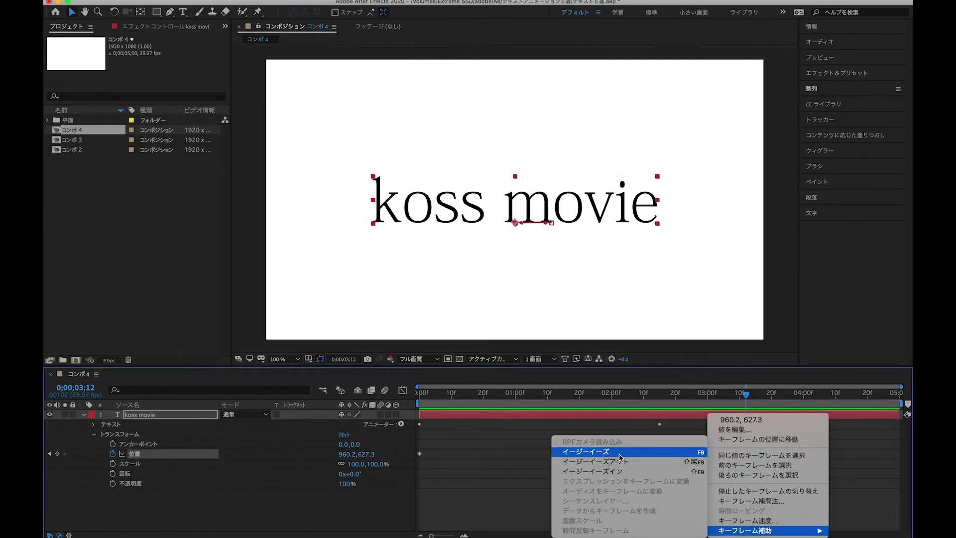
pyautogui.click(620, 453)
pyautogui.press('space')
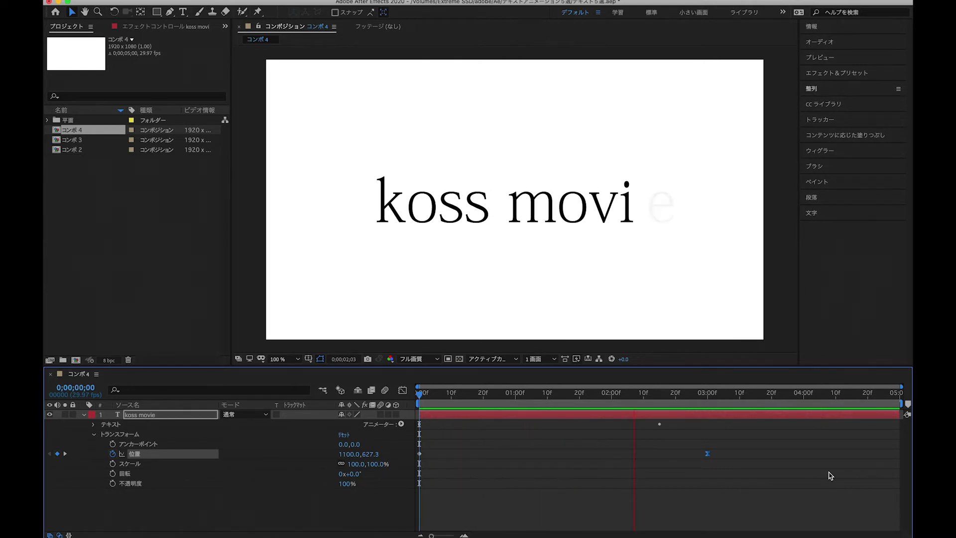
pyautogui.press('space')
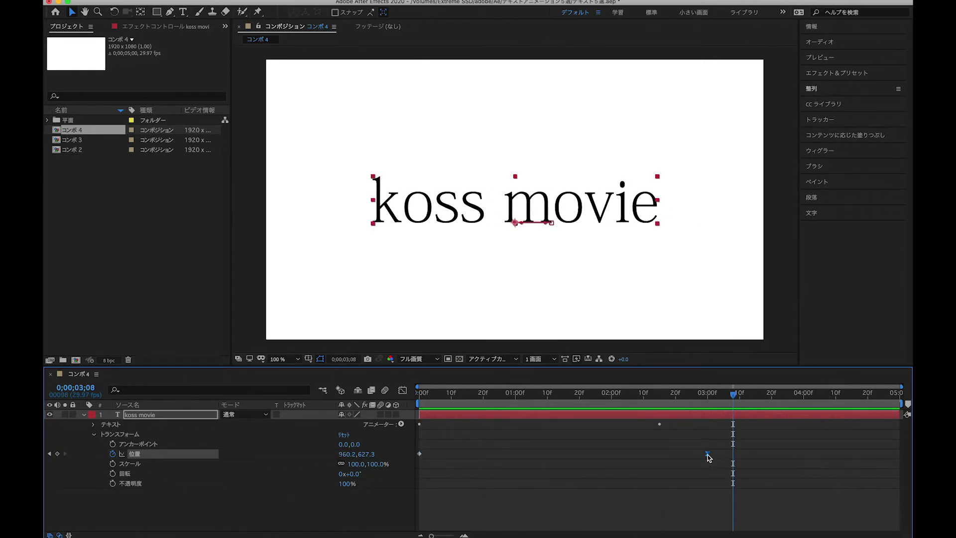
# - Lengthen the ease into the final keyframe in the Graph Editor, then return to keyframe view and play
pyautogui.click(403, 390)
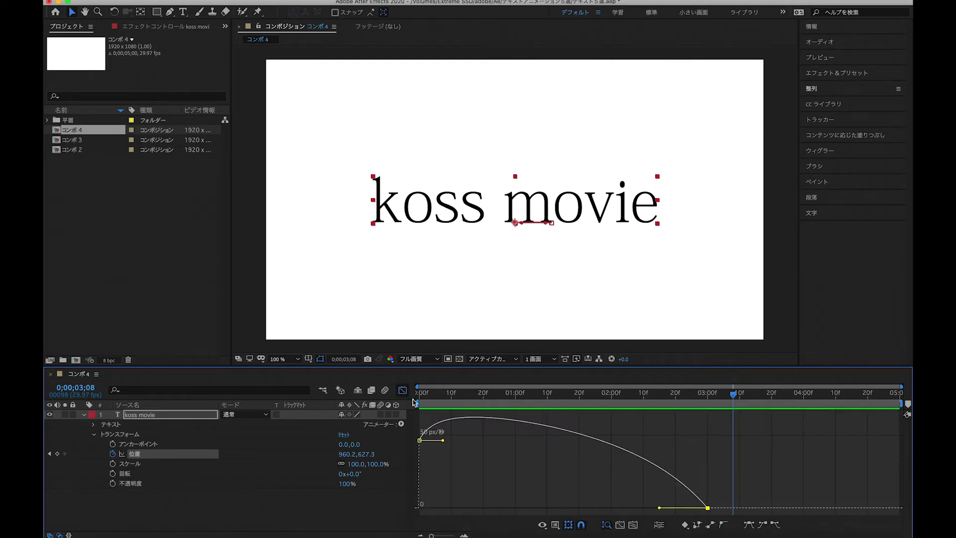
pyautogui.moveTo(658, 507); pyautogui.dragTo(627, 508)
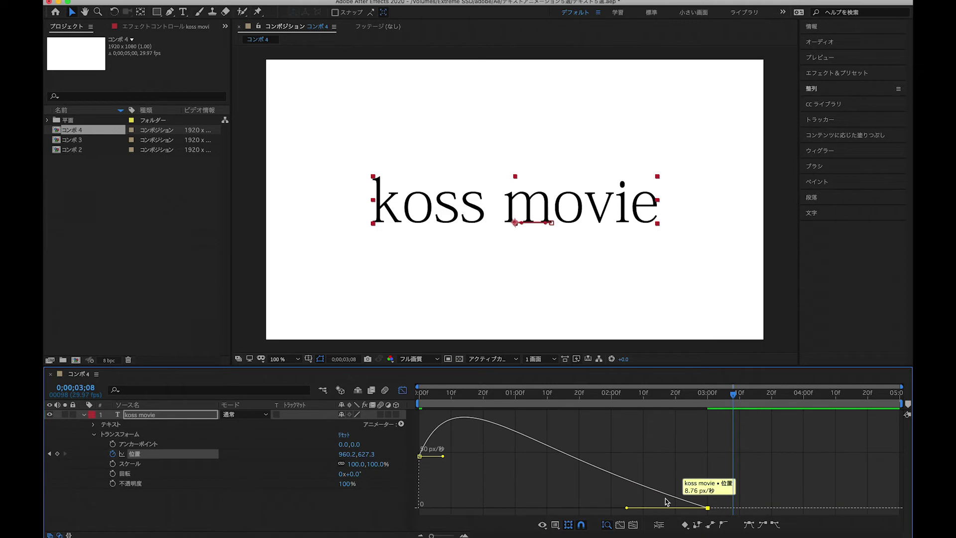
pyautogui.click(556, 525)
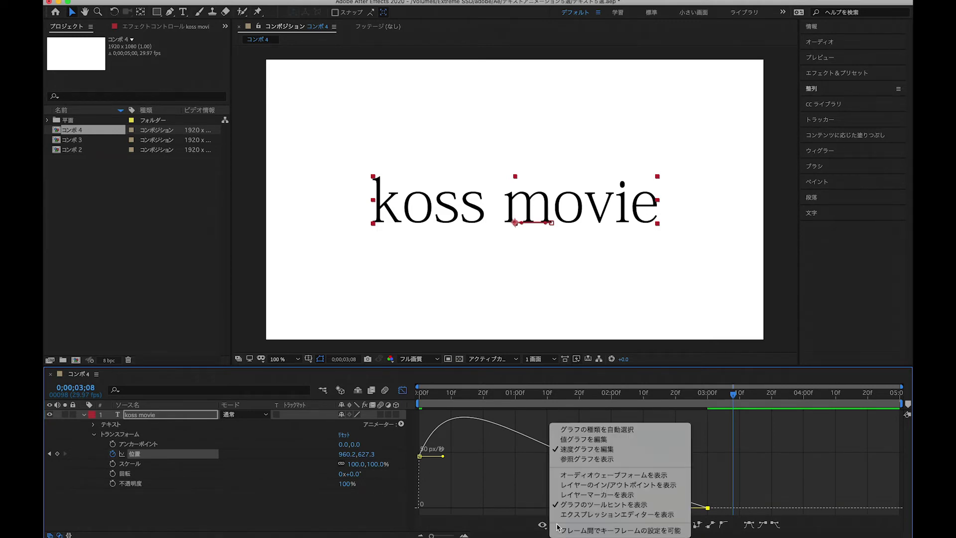
pyautogui.click(760, 445)
pyautogui.click(402, 390)
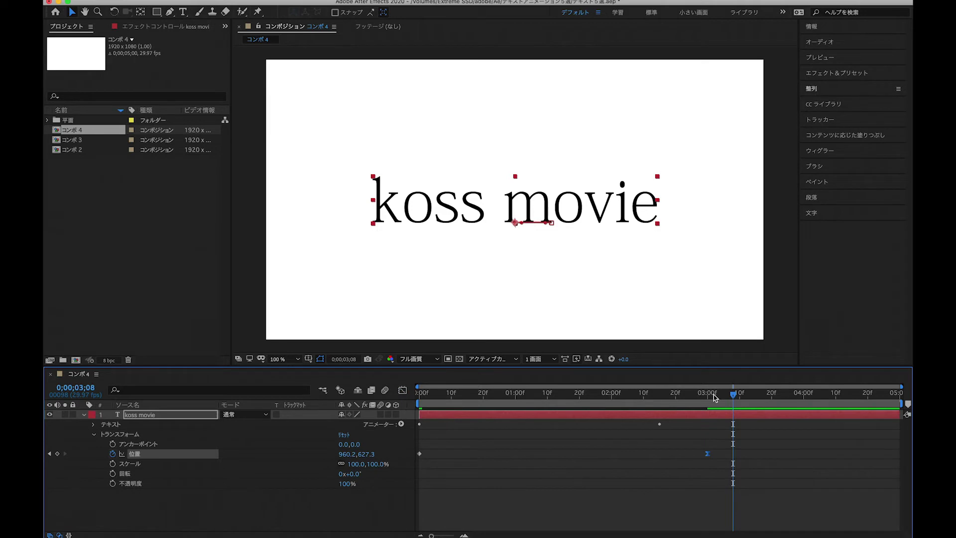
pyautogui.press('space')
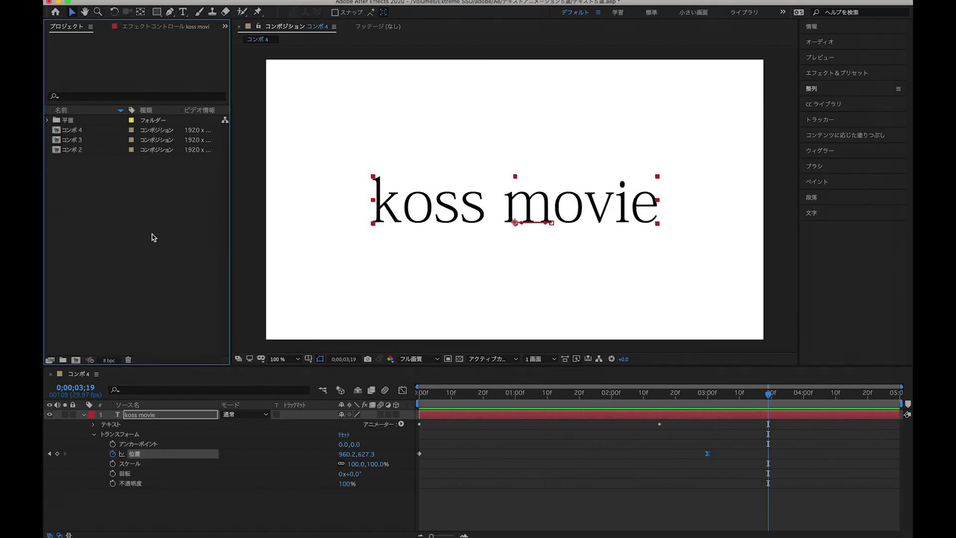
# - Create new 1920×1080 composition コンポ 5 and close the コンポ 4 timeline
pyautogui.rightClick(112, 205)
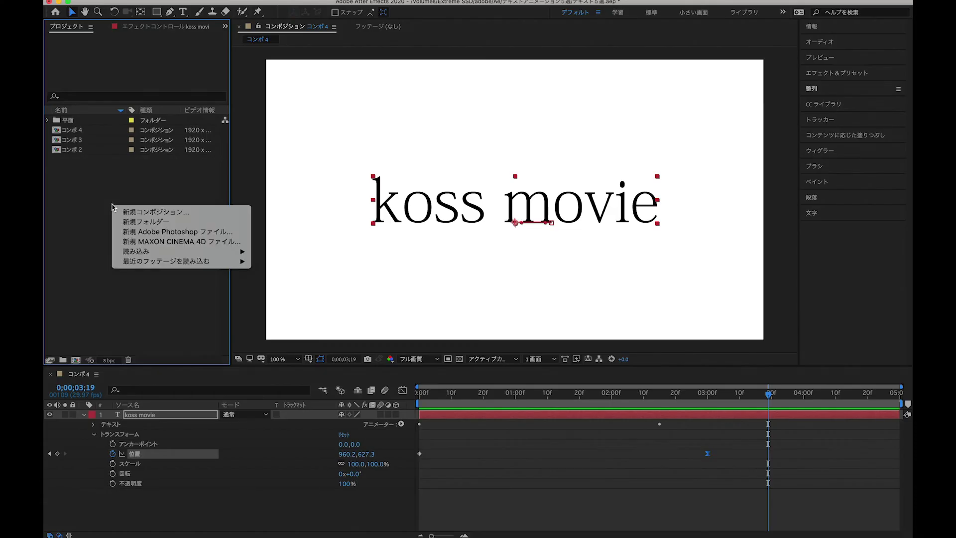
pyautogui.click(144, 211)
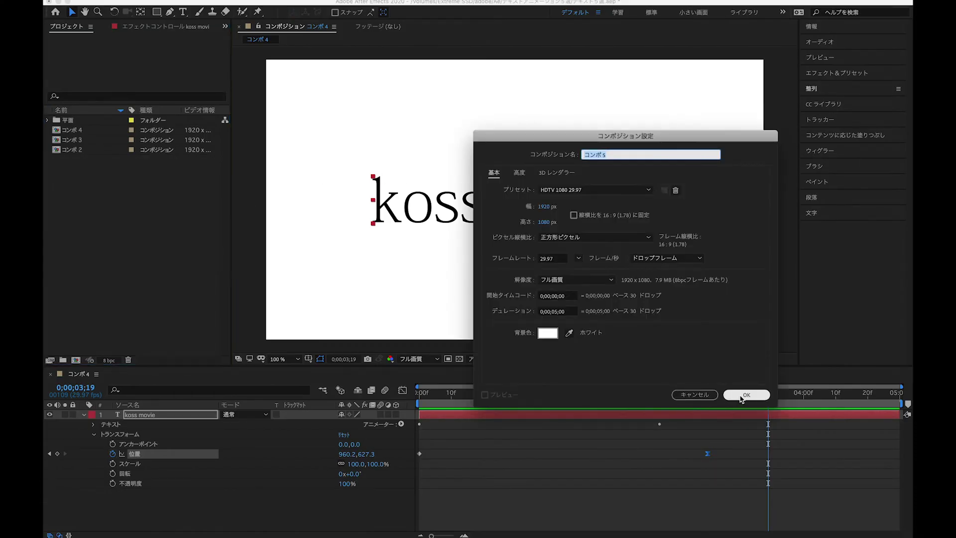
pyautogui.click(741, 396)
pyautogui.click(50, 375)
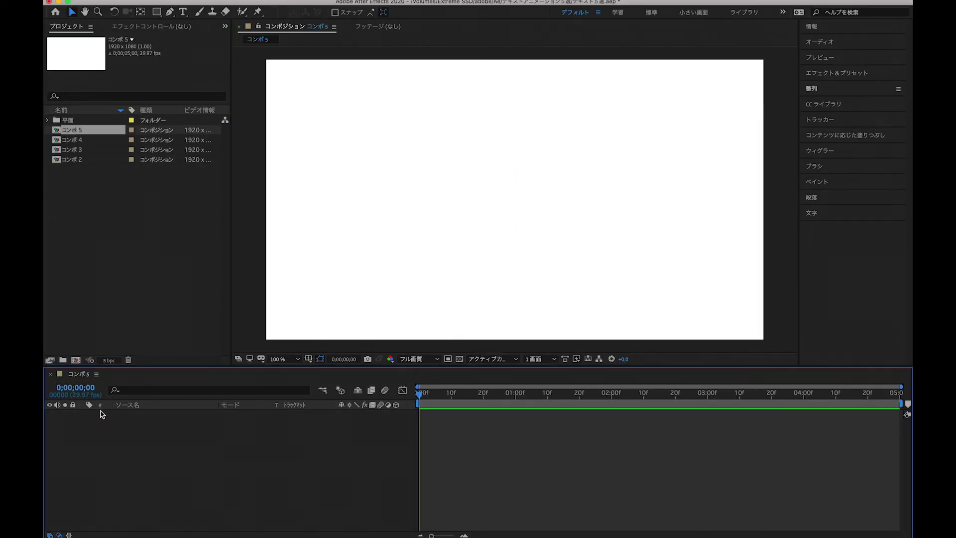
pyautogui.click(183, 12)
# - Add a 'koss movie' text layer set in 小塚ゴシック Pr6N B
pyautogui.click(498, 214)
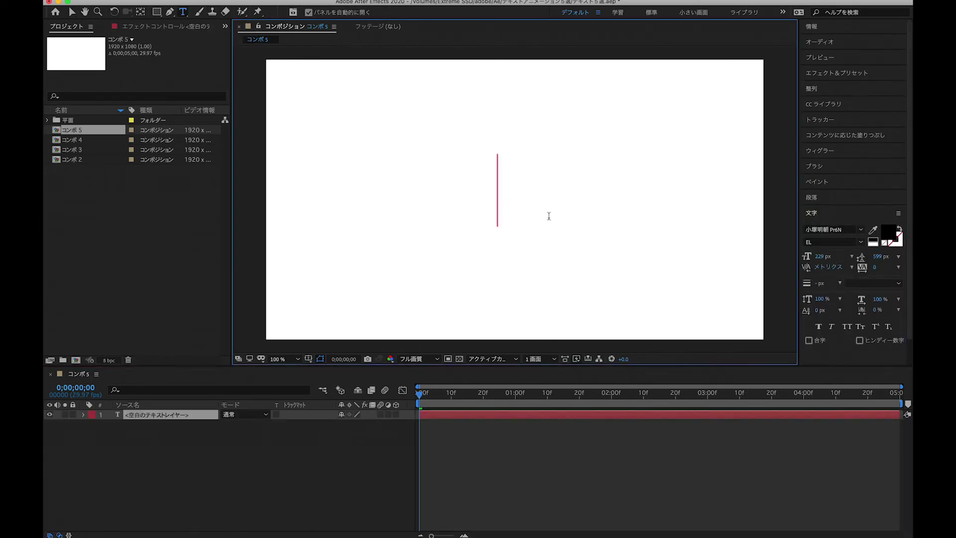
pyautogui.write('koss movie')
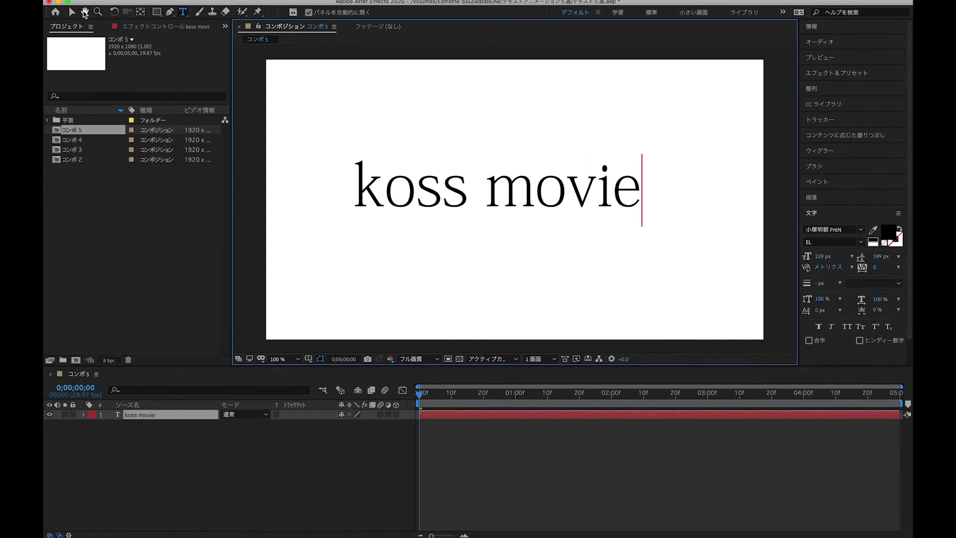
pyautogui.click(72, 11)
pyautogui.click(861, 229)
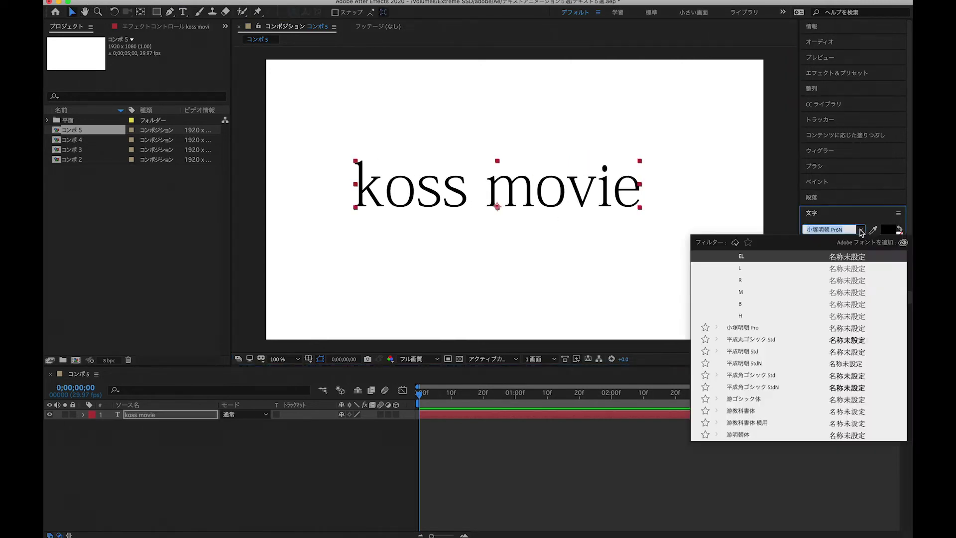
pyautogui.scroll(3, 739, 306)
pyautogui.click(717, 256)
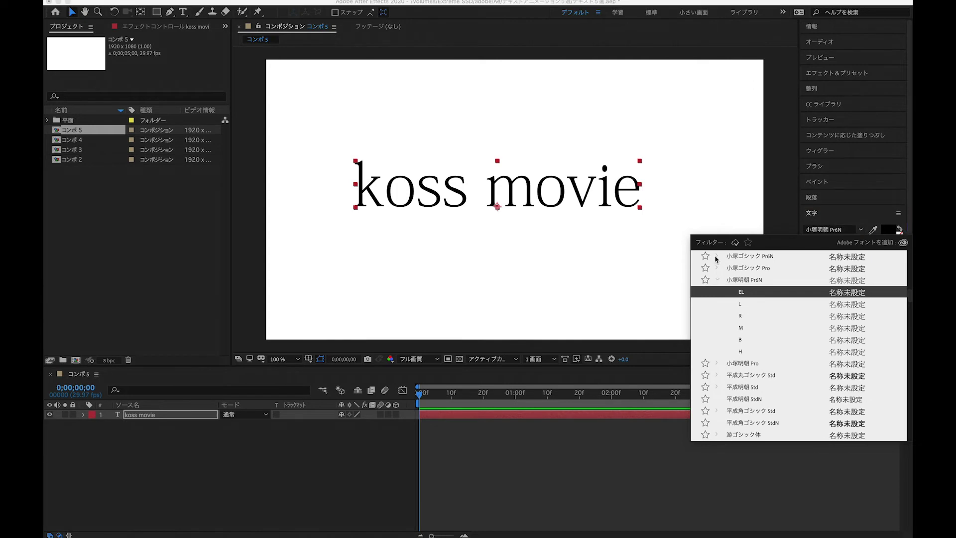
pyautogui.click(754, 316)
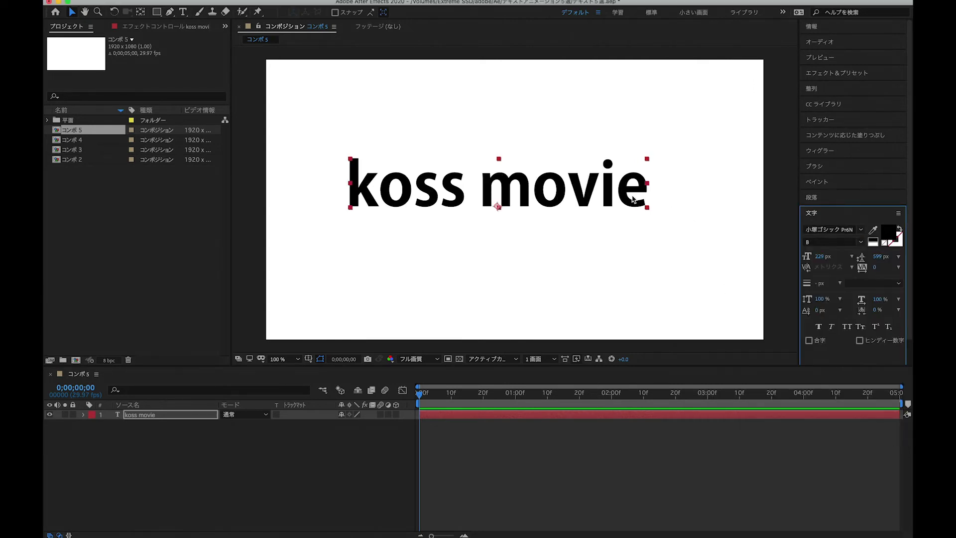
# - Centre the text horizontally and vertically in the composition
pyautogui.click(826, 92)
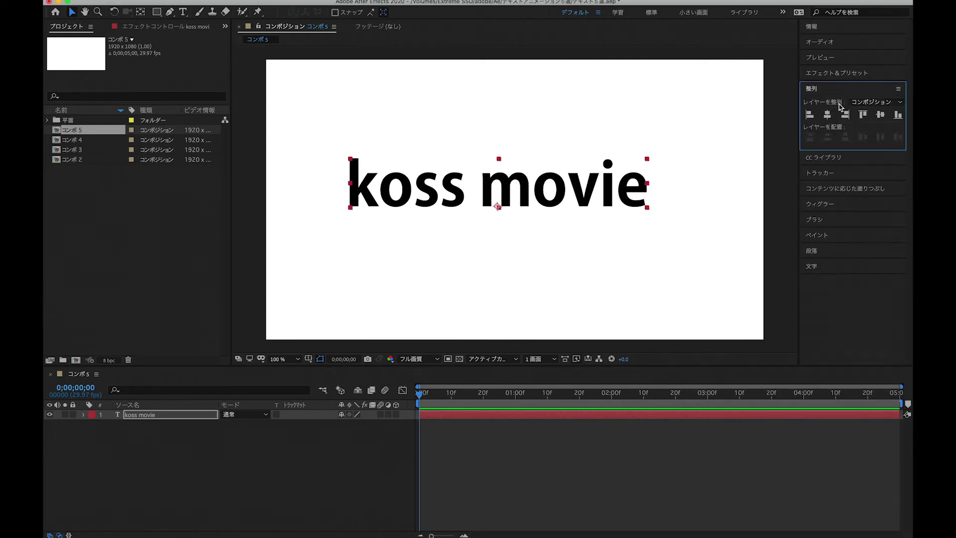
pyautogui.click(827, 115)
pyautogui.click(880, 114)
pyautogui.click(720, 248)
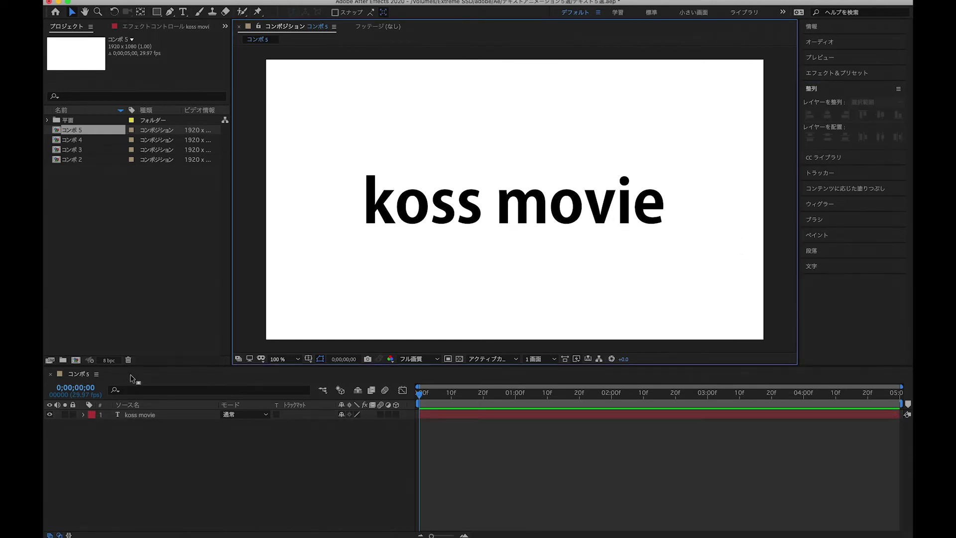
# - Add a text animator with Blur and Opacity properties to the koss movie layer
pyautogui.click(83, 415)
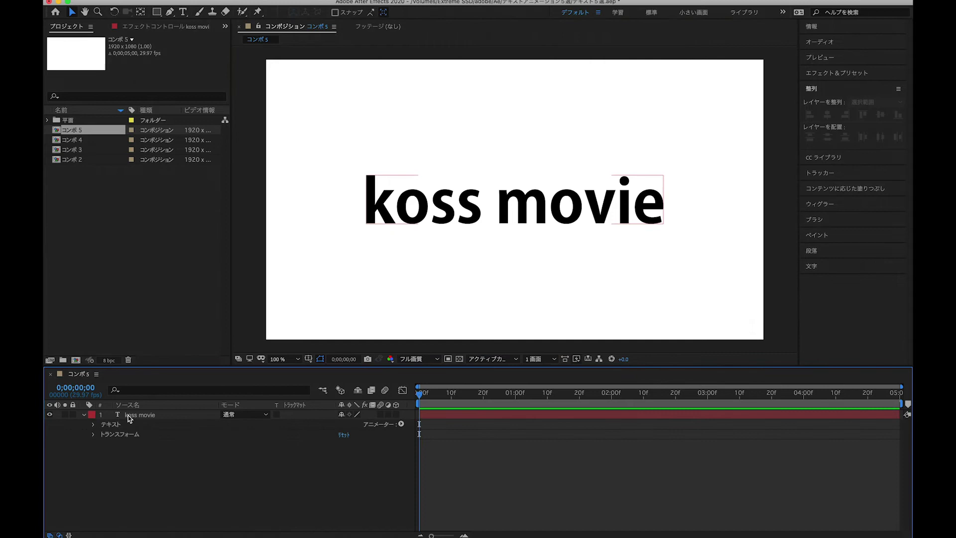
pyautogui.click(401, 425)
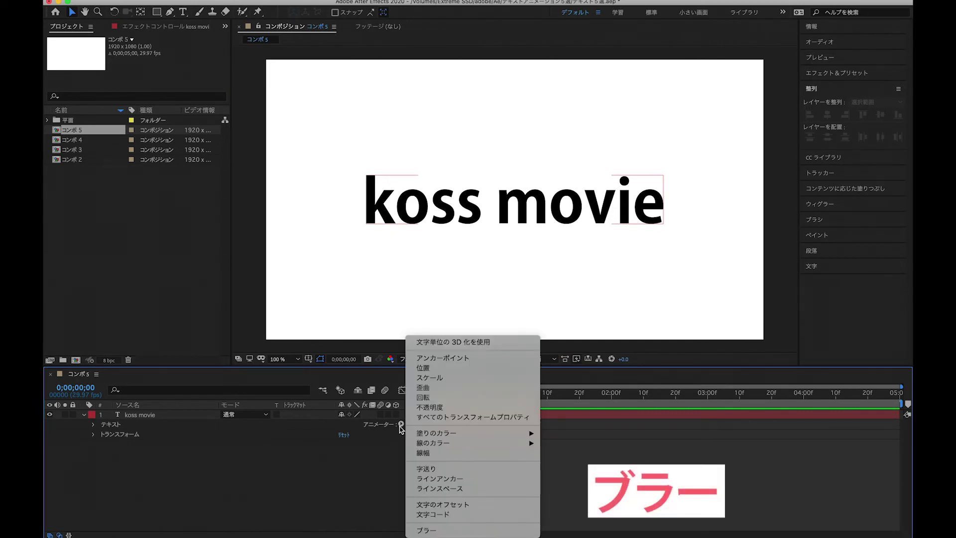
pyautogui.click(431, 531)
pyautogui.click(400, 424)
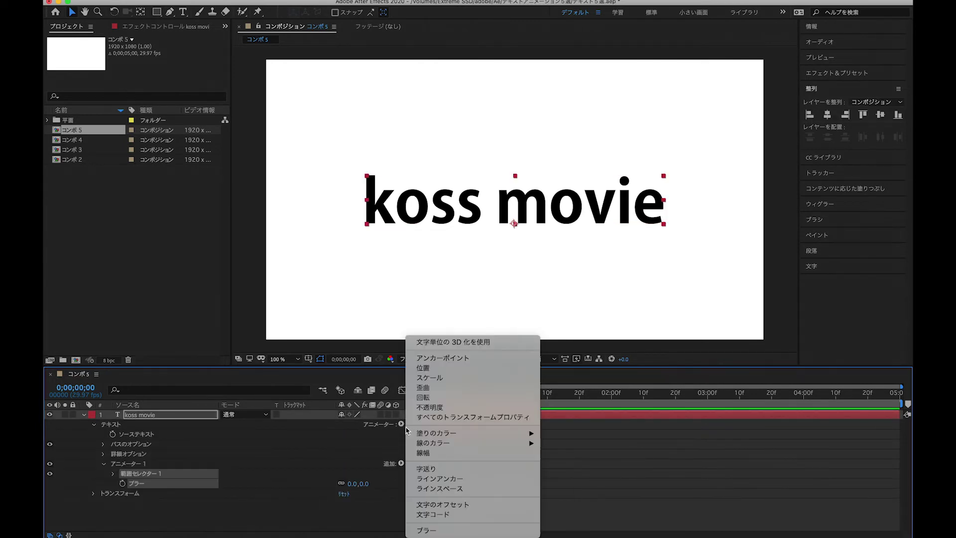
pyautogui.click(428, 407)
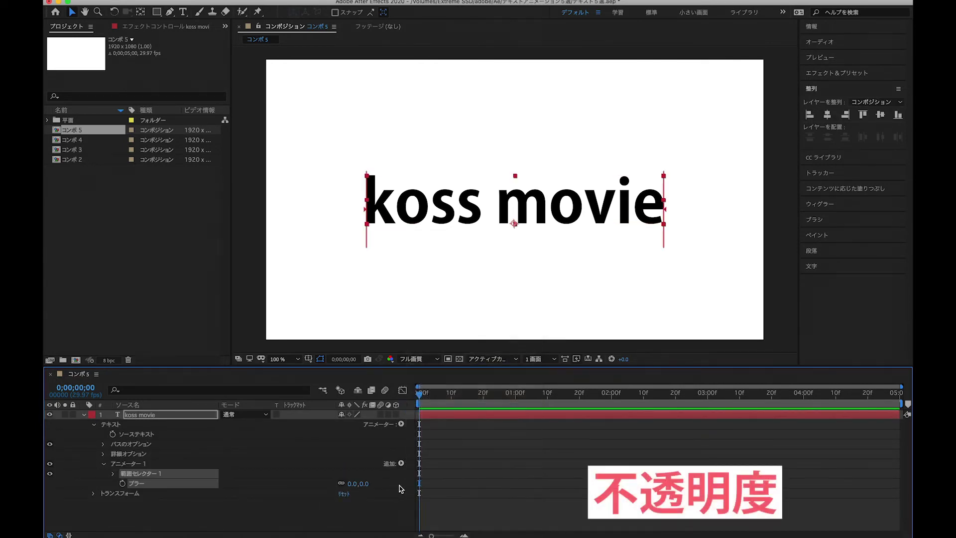
pyautogui.click(361, 525)
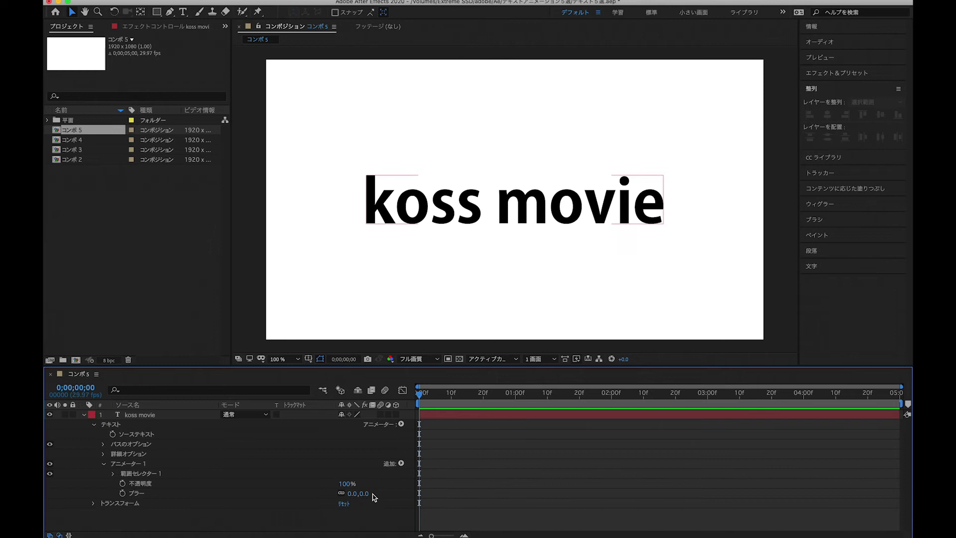
# - Unlink the Blur values and set horizontal blur to 300
pyautogui.click(141, 494)
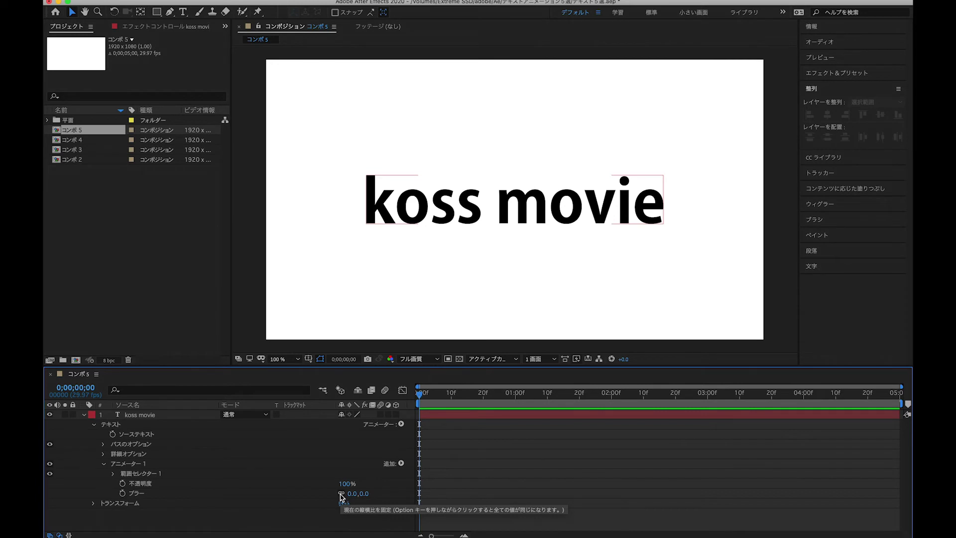
pyautogui.click(341, 494)
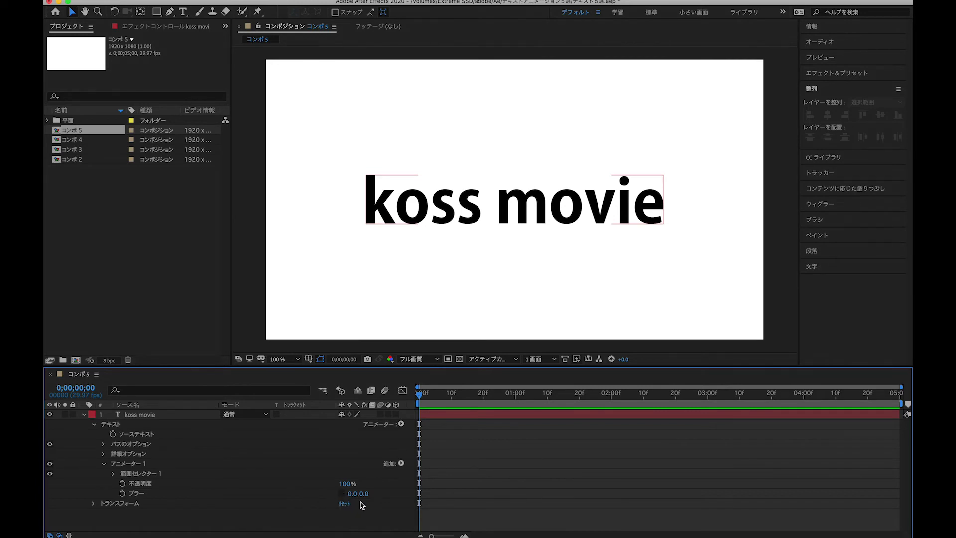
pyautogui.moveTo(352, 494); pyautogui.dragTo(508, 503)
# - Set Animator 1's Blur to 300 and set a starting keyframe at frame 0
pyautogui.click(357, 493)
pyautogui.write('30')
pyautogui.press('Return')
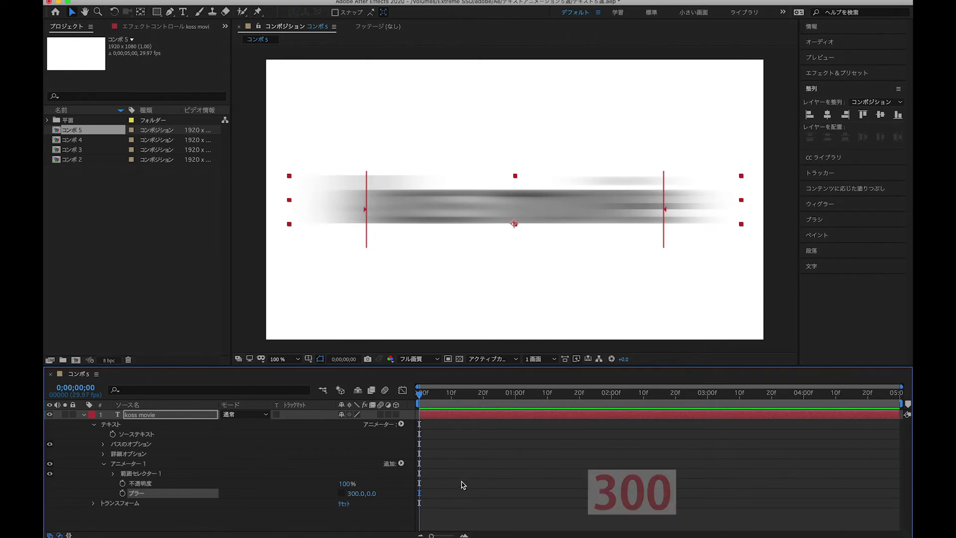
pyautogui.click(357, 450)
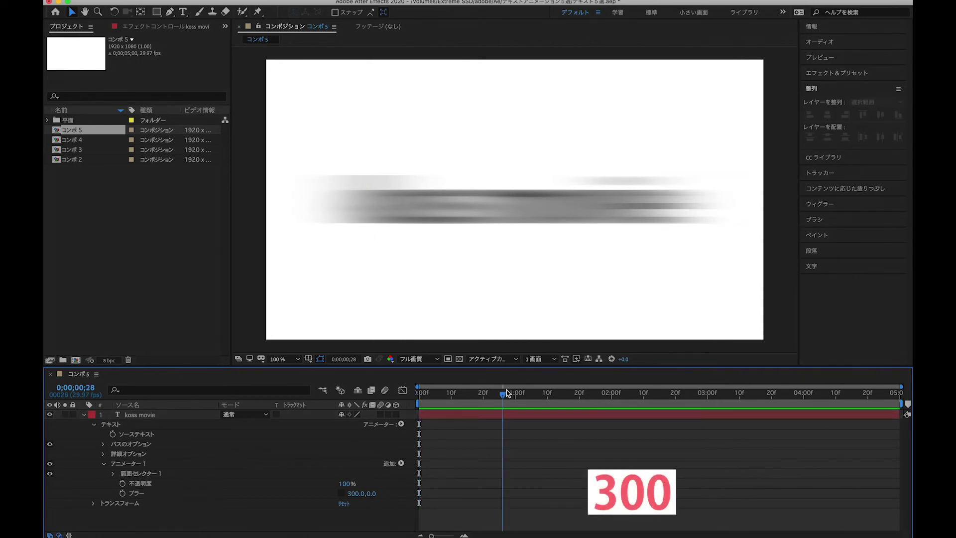
pyautogui.click(122, 493)
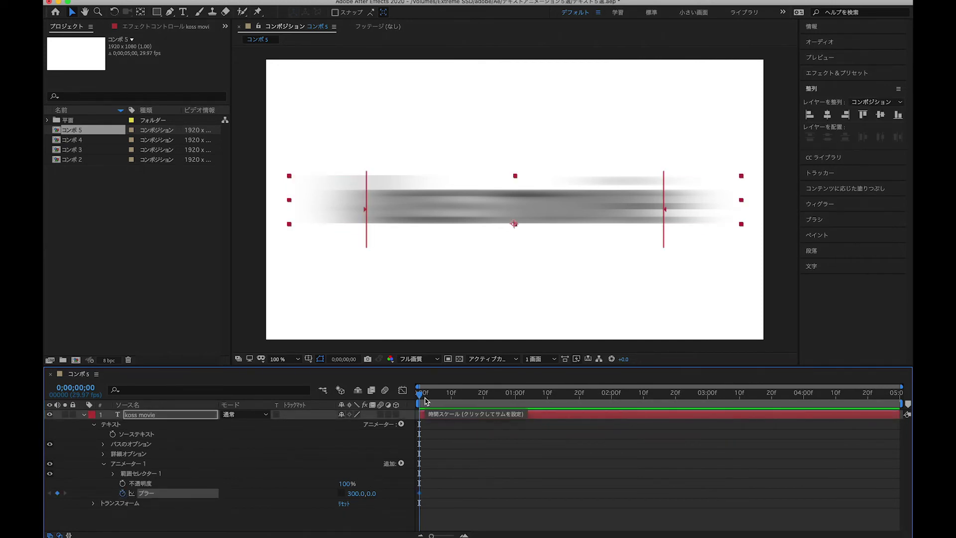
# - At frame 10, set Blur to 0 for the ending keyframe, then return to frame 0
pyautogui.press('pagedown')
pyautogui.press('pagedown')
pyautogui.press('pagedown')
pyautogui.press('pagedown')
pyautogui.press('pagedown')
pyautogui.press('pagedown')
pyautogui.press('pagedown')
pyautogui.press('pagedown')
pyautogui.press('pagedown')
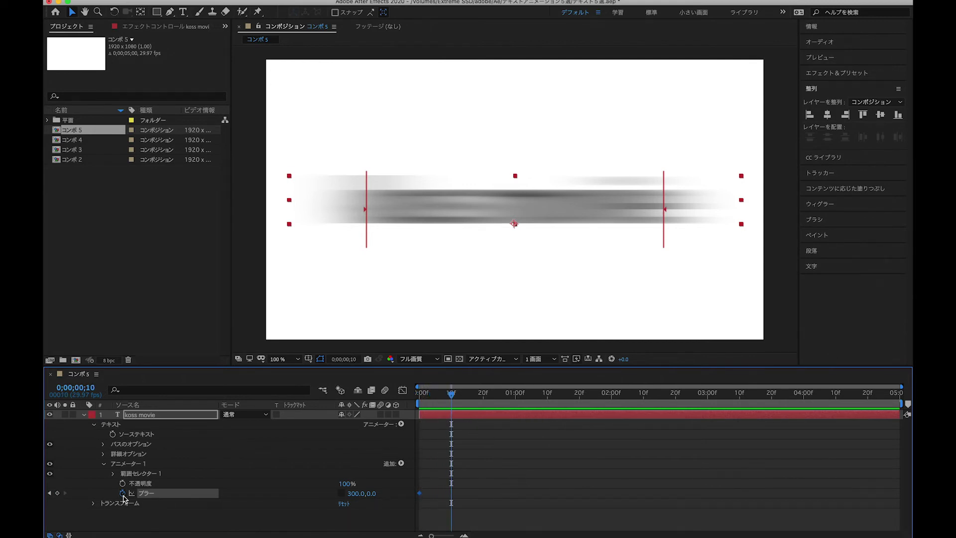
pyautogui.click(355, 494)
pyautogui.write('0')
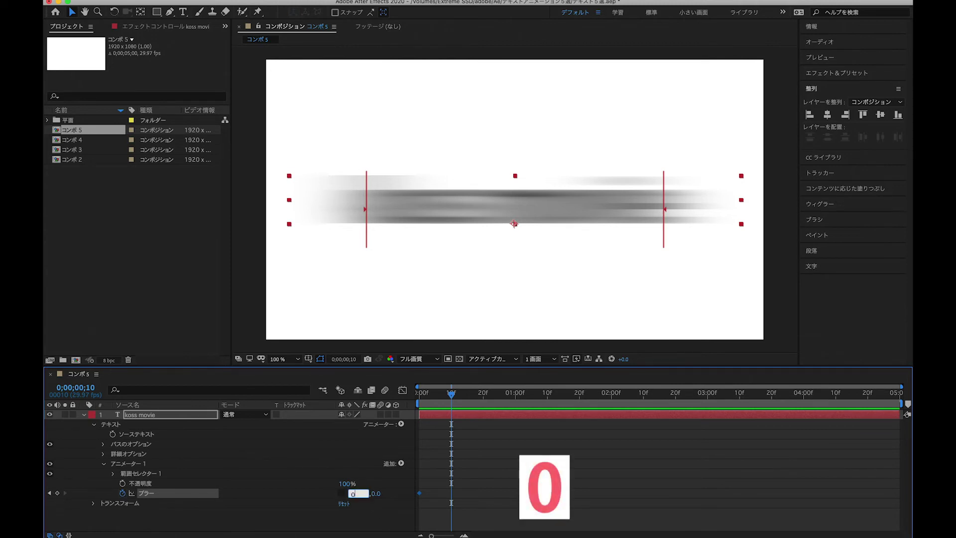
pyautogui.press('Return')
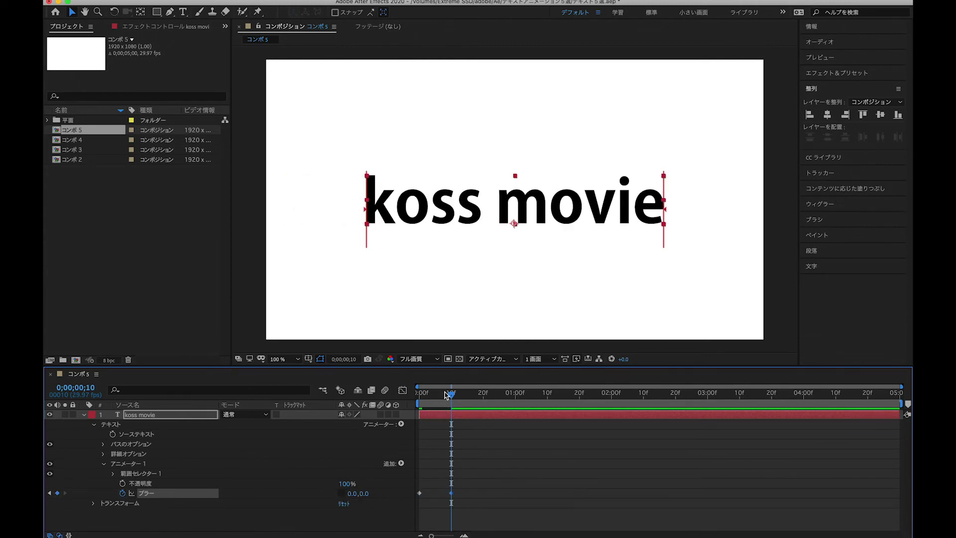
pyautogui.press('Home')
pyautogui.click(619, 460)
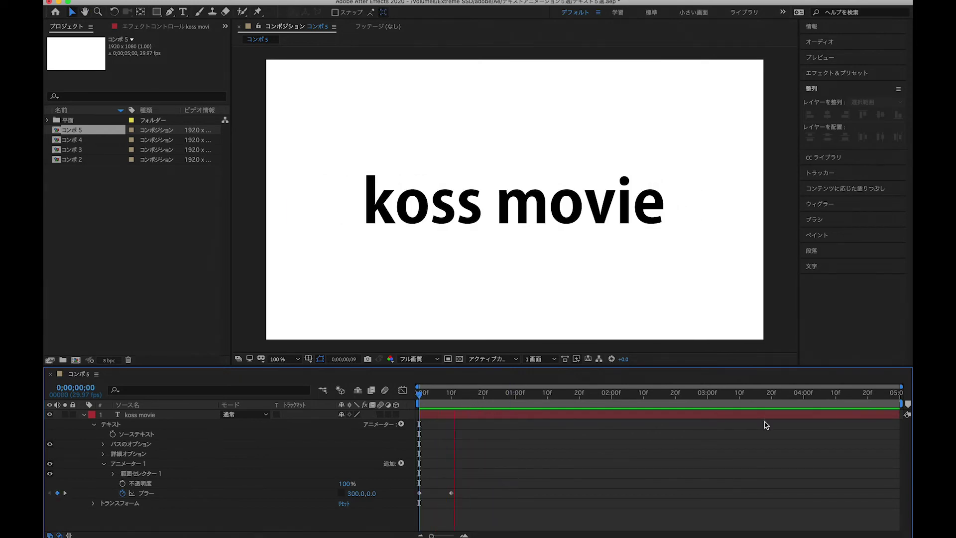
# - Add Animator 1 Opacity keyframes at frame 0 and frame 10
pyautogui.press('space')
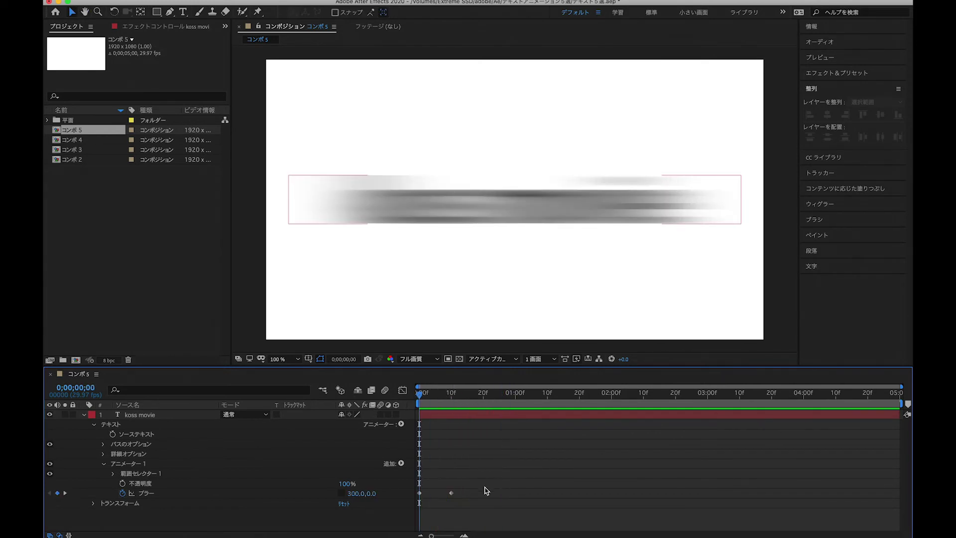
pyautogui.click(122, 483)
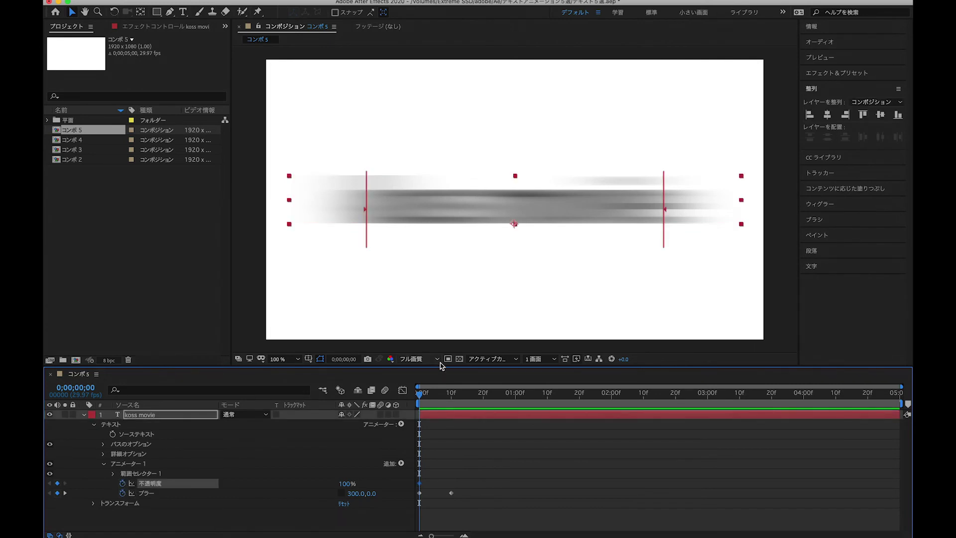
pyautogui.moveTo(427, 395); pyautogui.dragTo(451, 396)
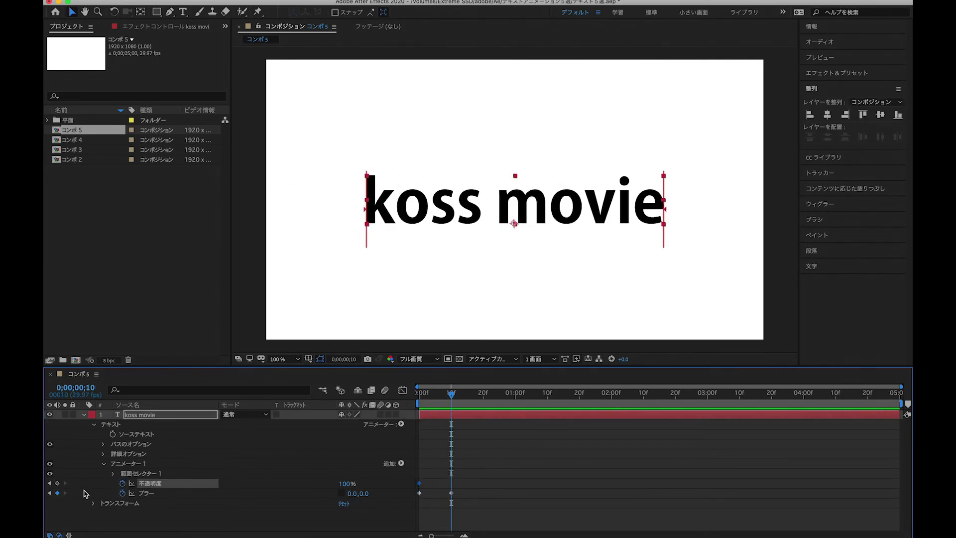
pyautogui.click(58, 483)
pyautogui.moveTo(449, 396); pyautogui.dragTo(419, 396)
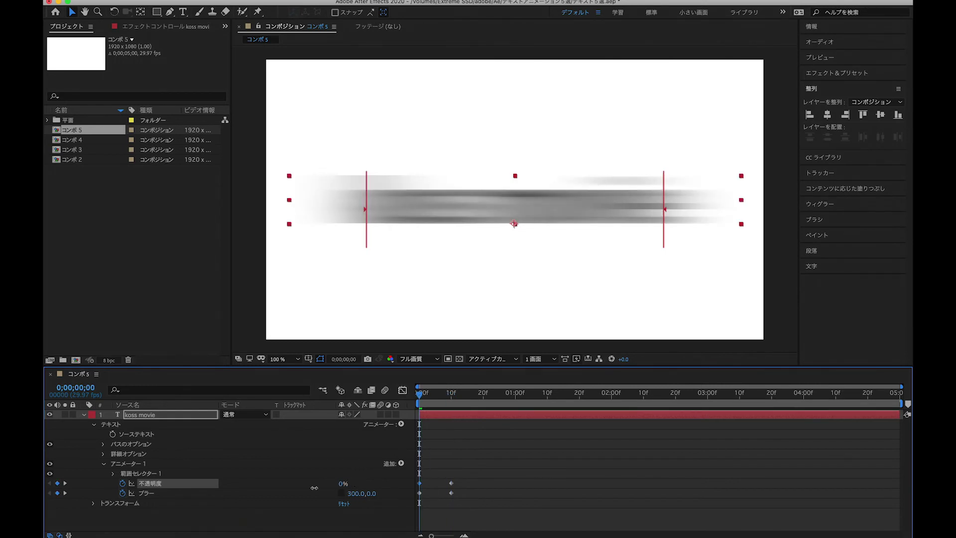
# - Preview the blur fade-in, end the work area at 2 seconds, and preview again
pyautogui.press('KP_0')
pyautogui.click(618, 470)
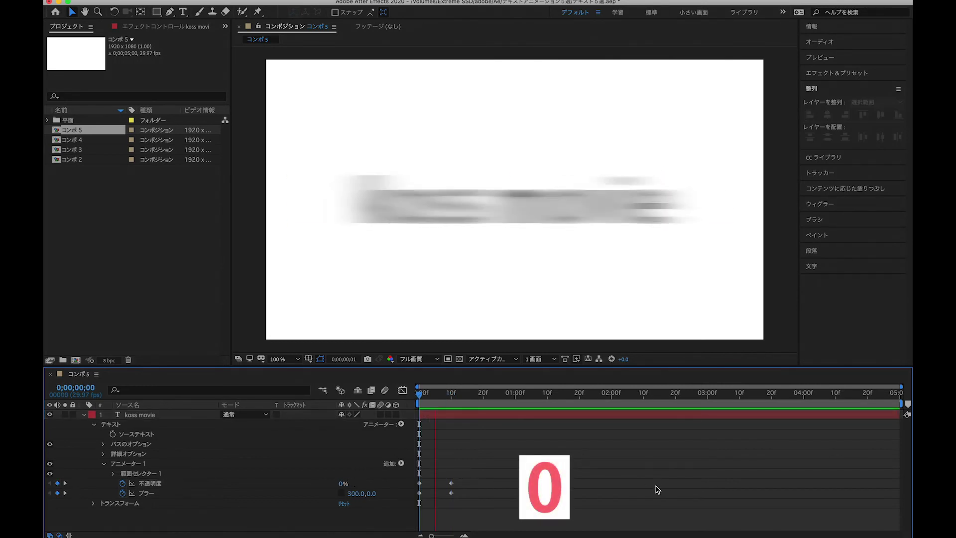
pyautogui.press('space')
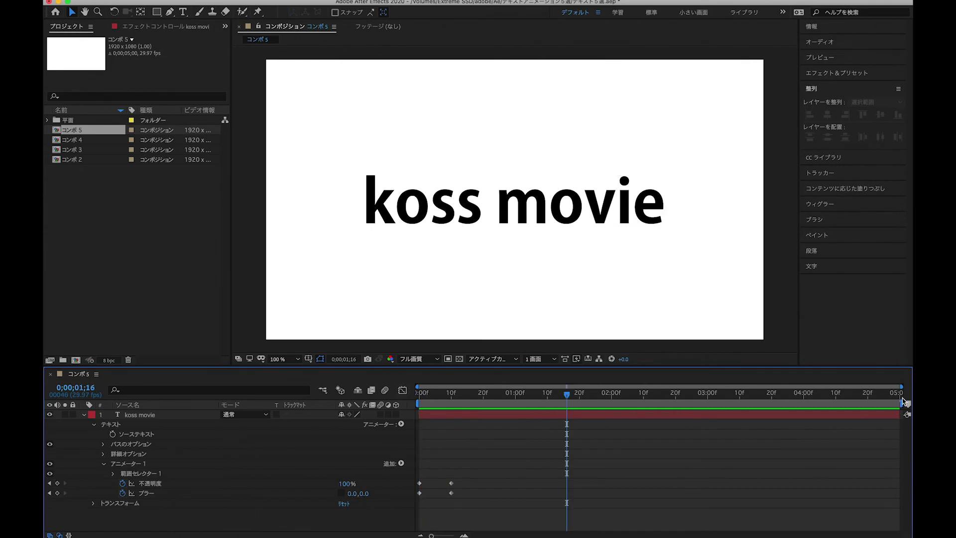
pyautogui.moveTo(902, 403)
pyautogui.mouseDown()
pyautogui.moveTo(614, 404)
pyautogui.moveTo(648, 418)
pyautogui.mouseUp()
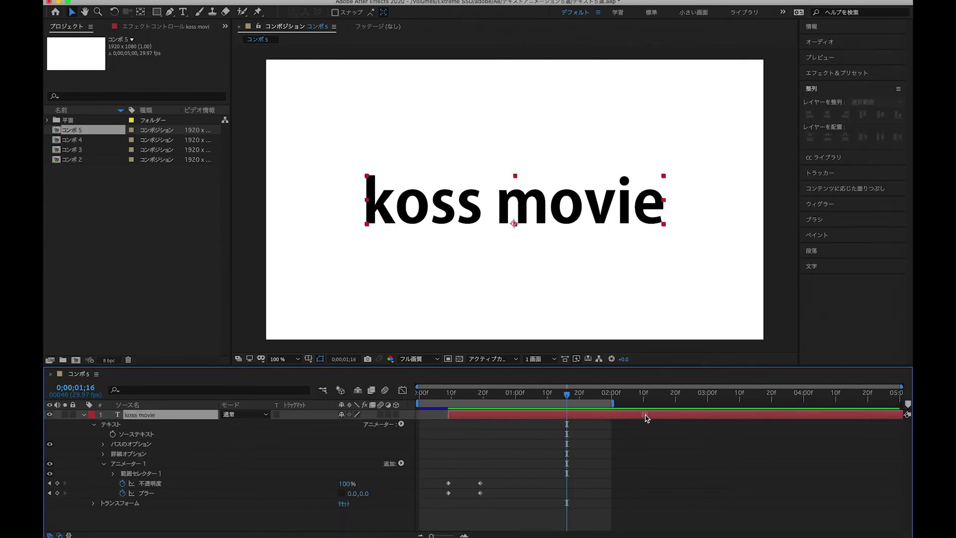
pyautogui.press('space')
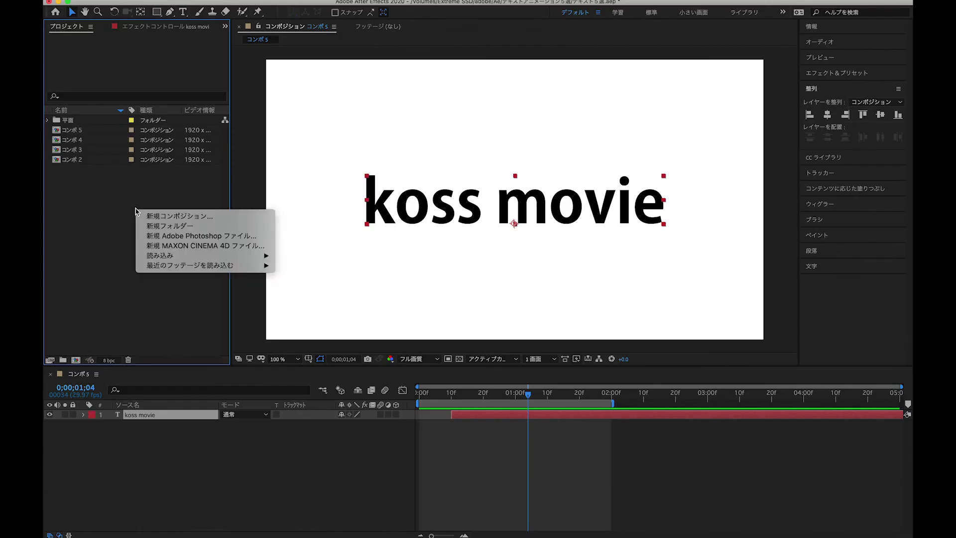
# - Create コンポ6, a 1920×1080 composition with a pure black 000000 background
pyautogui.click(149, 214)
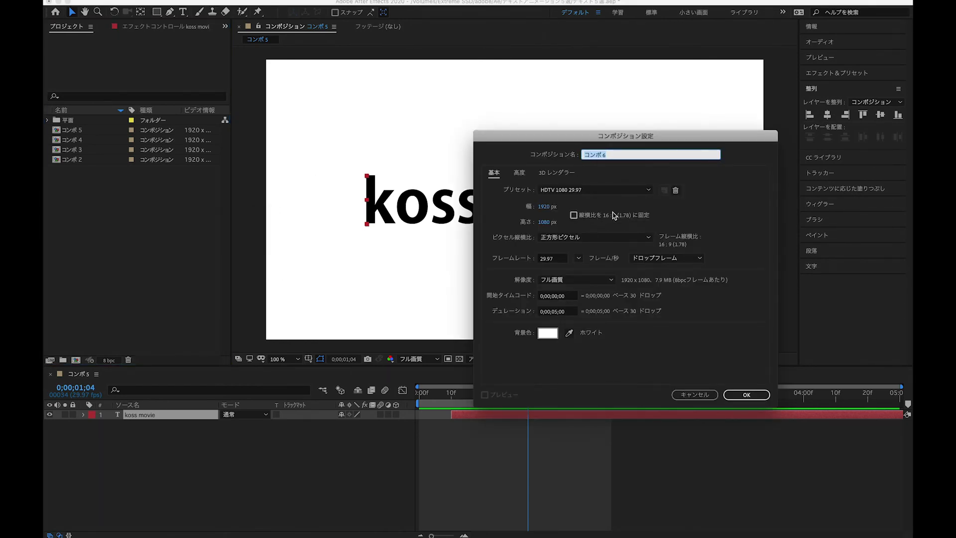
pyautogui.click(549, 332)
pyautogui.moveTo(478, 402); pyautogui.dragTo(349, 485)
pyautogui.moveTo(523, 339); pyautogui.dragTo(508, 495)
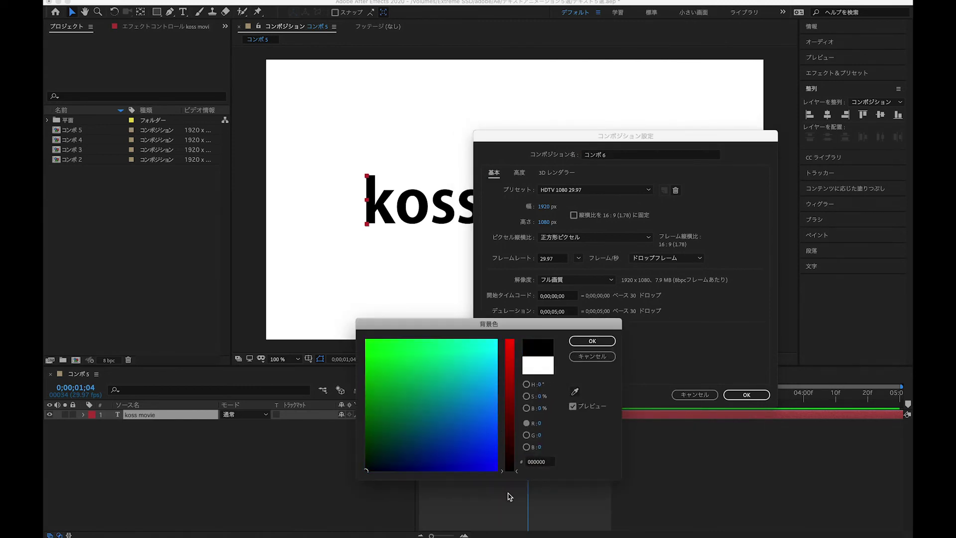
pyautogui.click(592, 341)
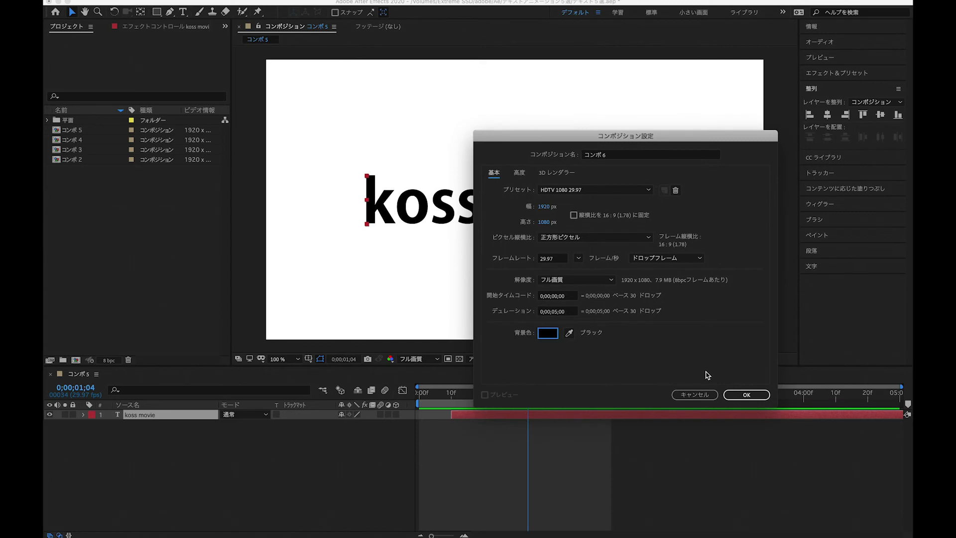
pyautogui.click(748, 394)
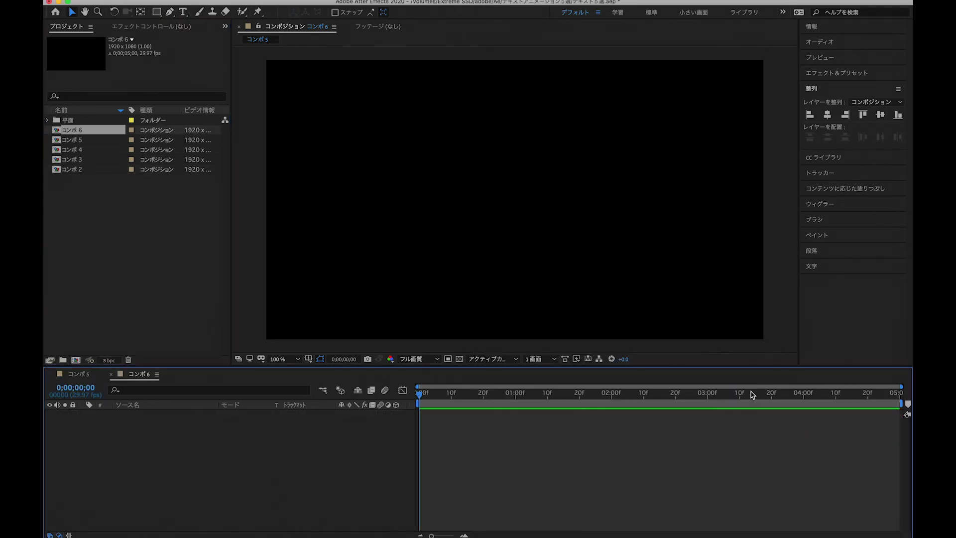
# - Type 'koss movie' with the Horizontal Type tool using a white fill
pyautogui.click(182, 12)
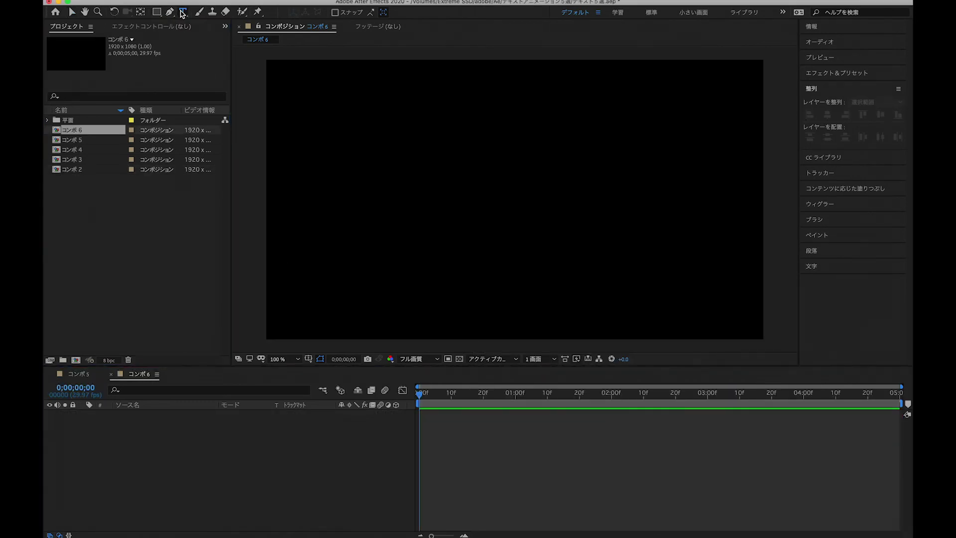
pyautogui.click(891, 232)
pyautogui.moveTo(415, 404); pyautogui.dragTo(497, 340)
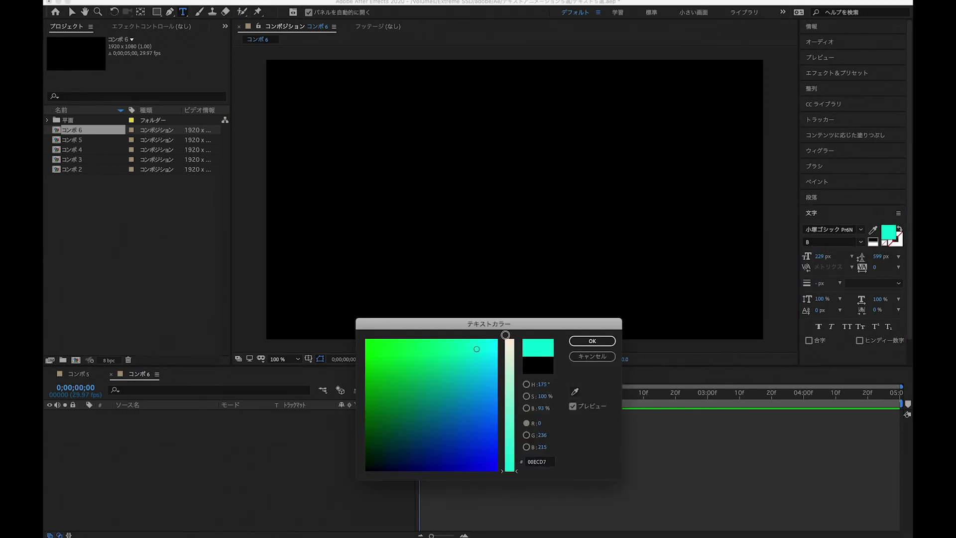
pyautogui.moveTo(514, 387); pyautogui.dragTo(514, 329)
pyautogui.click(592, 341)
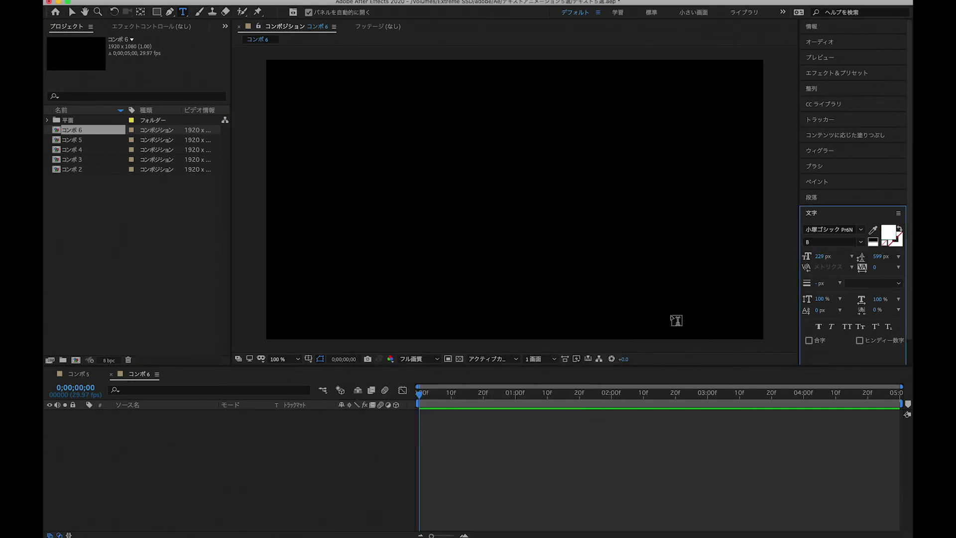
pyautogui.click(487, 230)
pyautogui.write('koss')
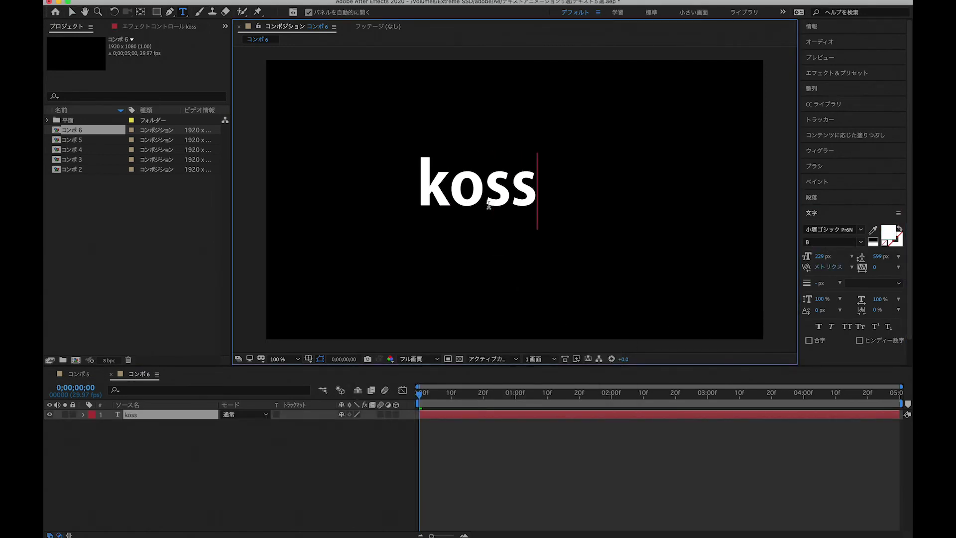
pyautogui.write(' movi')
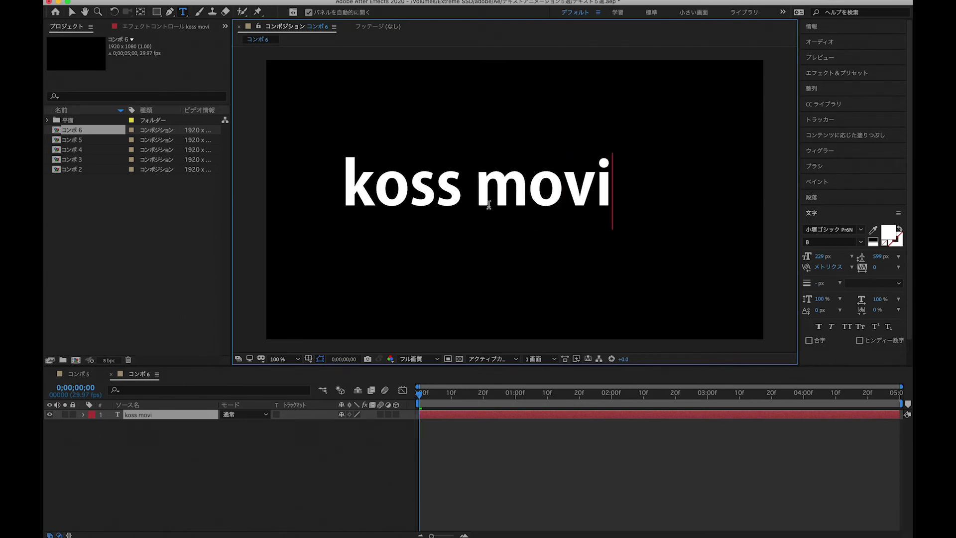
pyautogui.write('e')
pyautogui.click(72, 12)
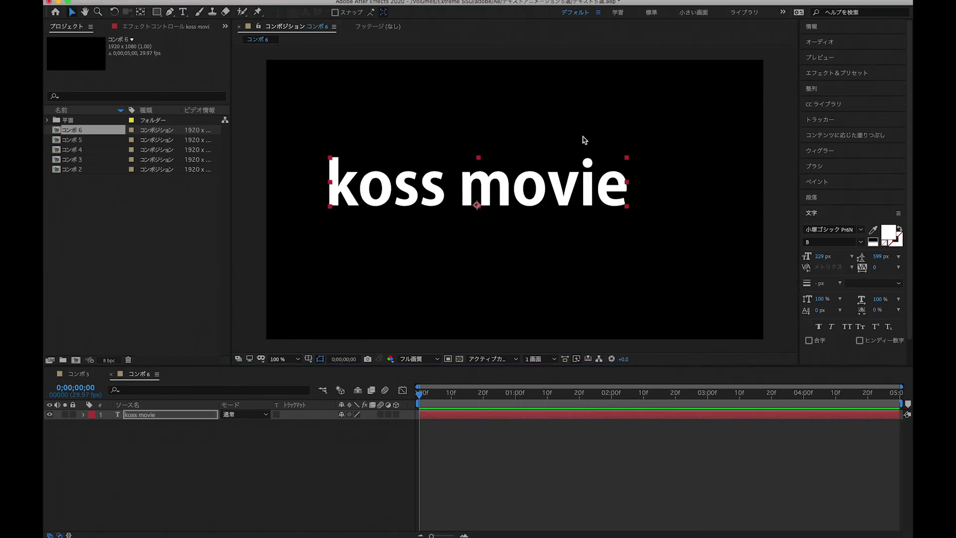
# - Centre the text horizontally and vertically, and close the コンポ5 timeline
pyautogui.click(850, 87)
pyautogui.click(827, 114)
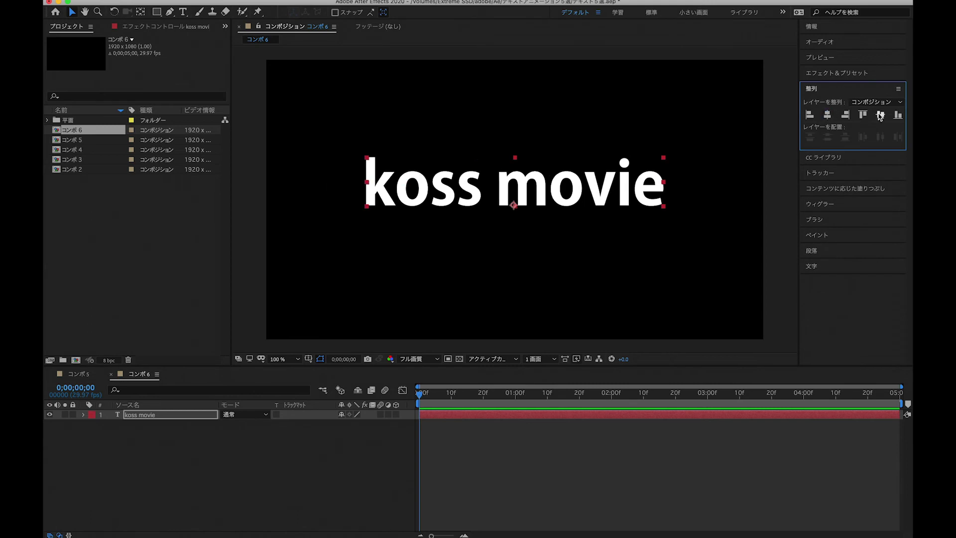
pyautogui.click(880, 114)
pyautogui.click(726, 159)
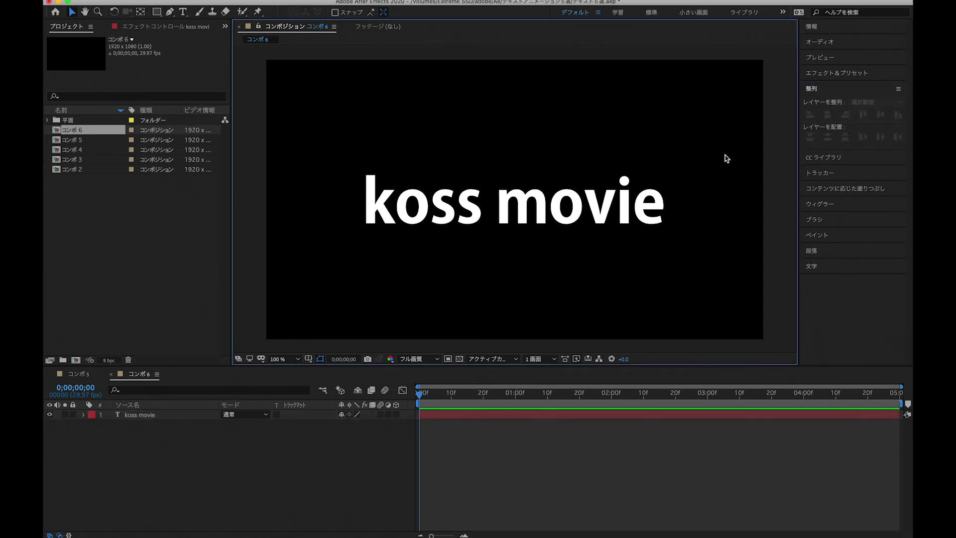
pyautogui.click(50, 374)
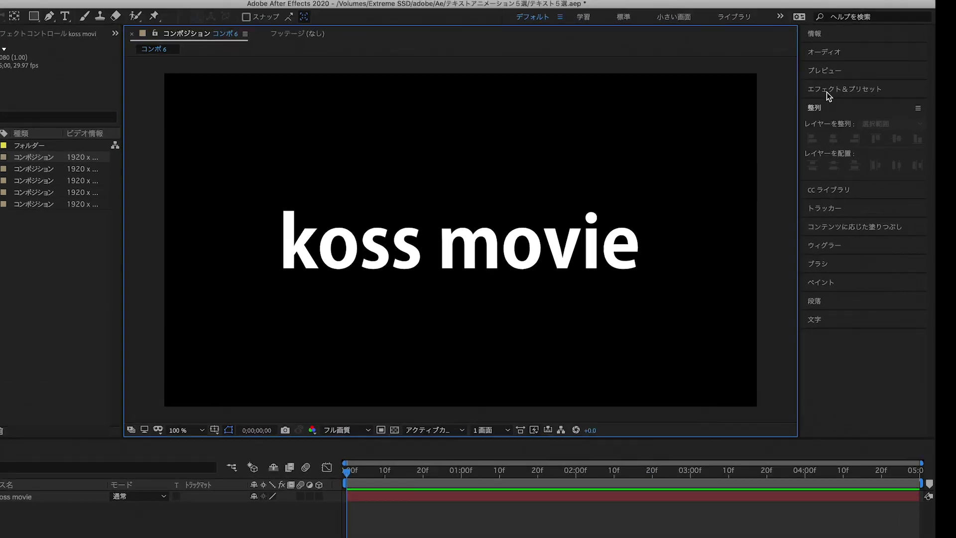
pyautogui.click(834, 74)
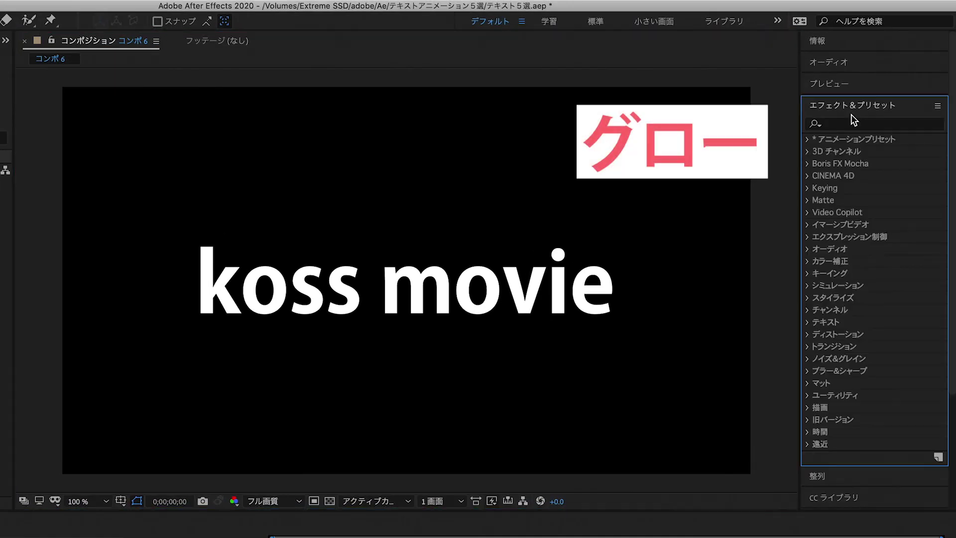
# - Apply グロー to the koss movie text, basing the glow on the alpha channel
pyautogui.click(848, 123)
pyautogui.write('グロー')
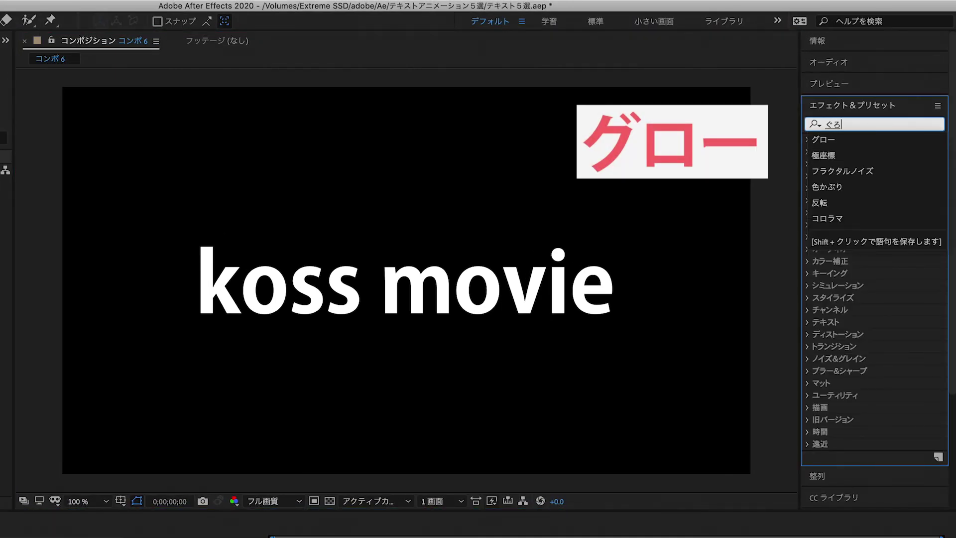
pyautogui.press('Return')
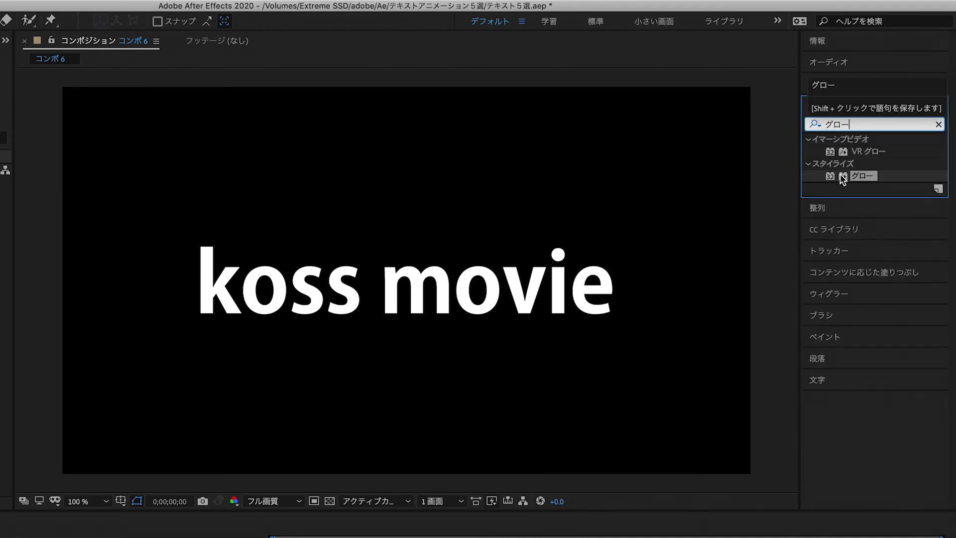
pyautogui.moveTo(841, 177); pyautogui.dragTo(518, 290)
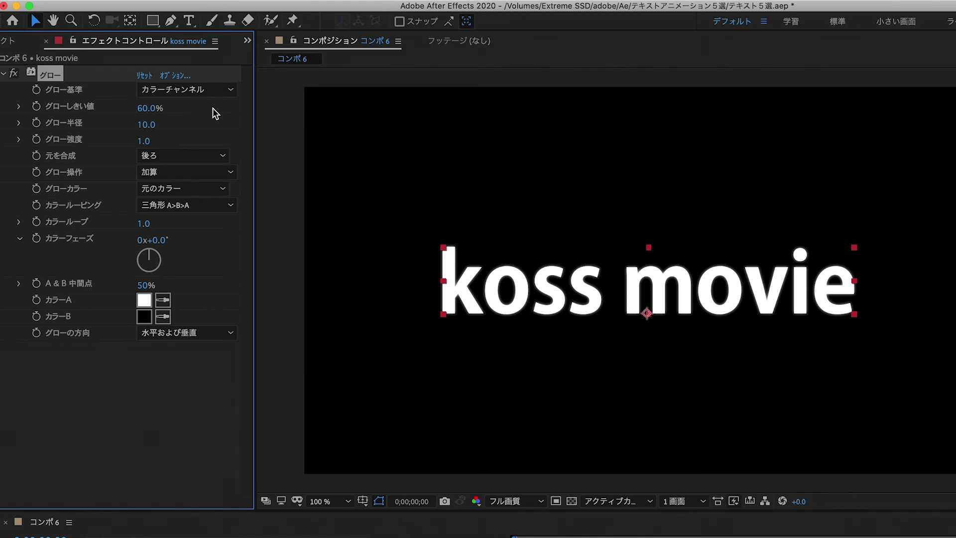
pyautogui.click(189, 89)
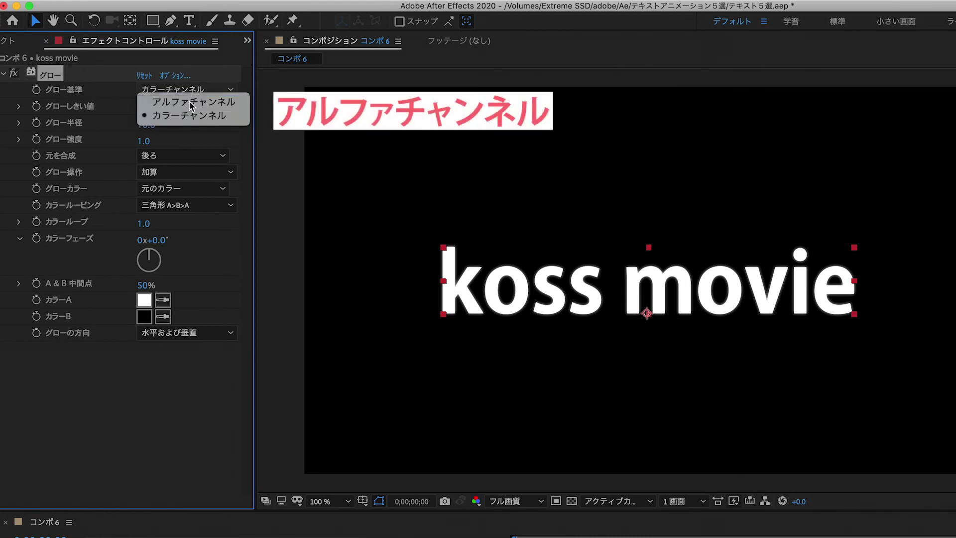
pyautogui.click(189, 102)
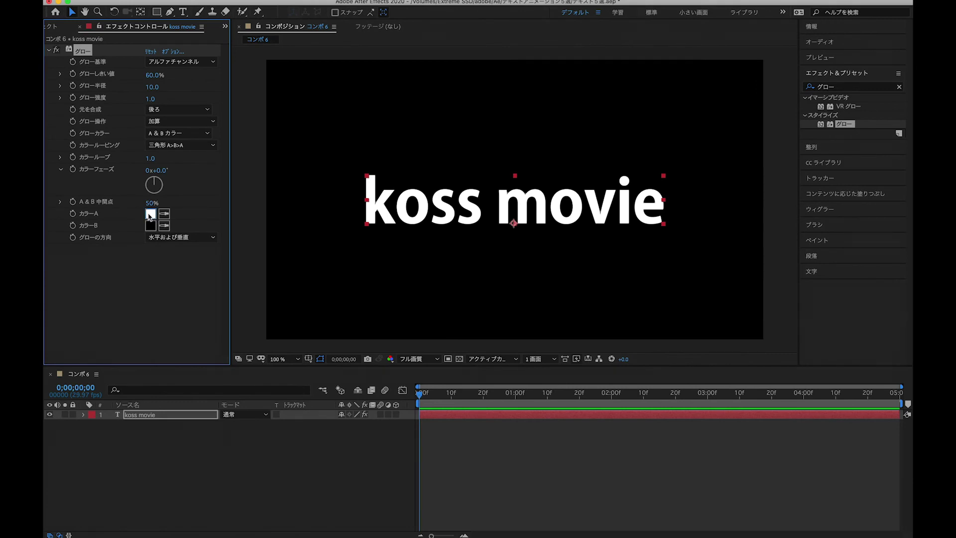
pyautogui.click(149, 216)
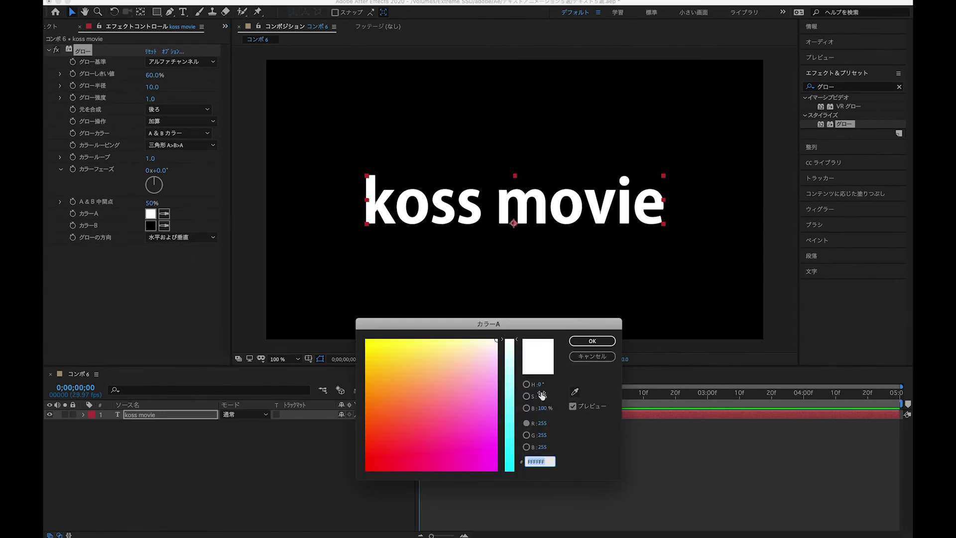
# - Set the glow's カラーA to pale yellow FFFCC1 and カラーB to FFFFB7
pyautogui.click(465, 341)
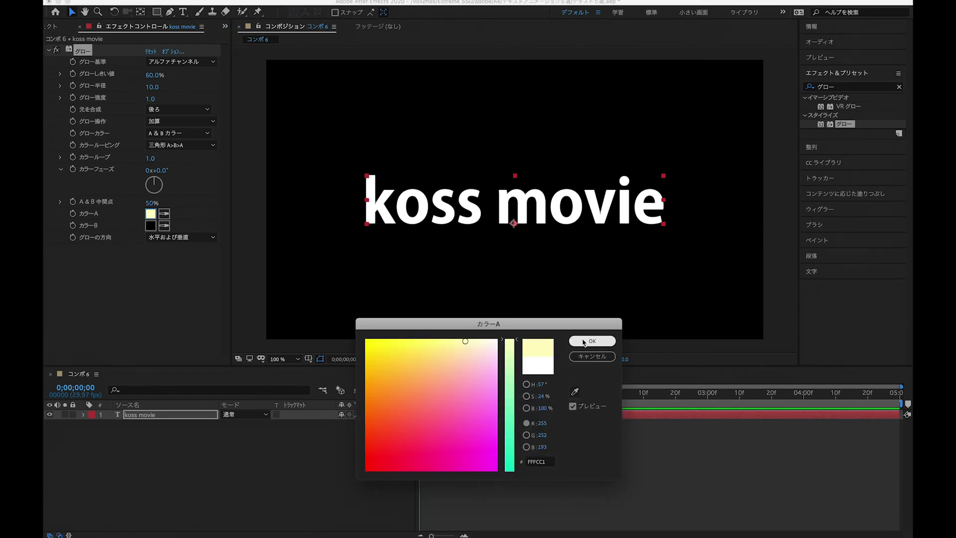
pyautogui.click(592, 340)
pyautogui.click(151, 225)
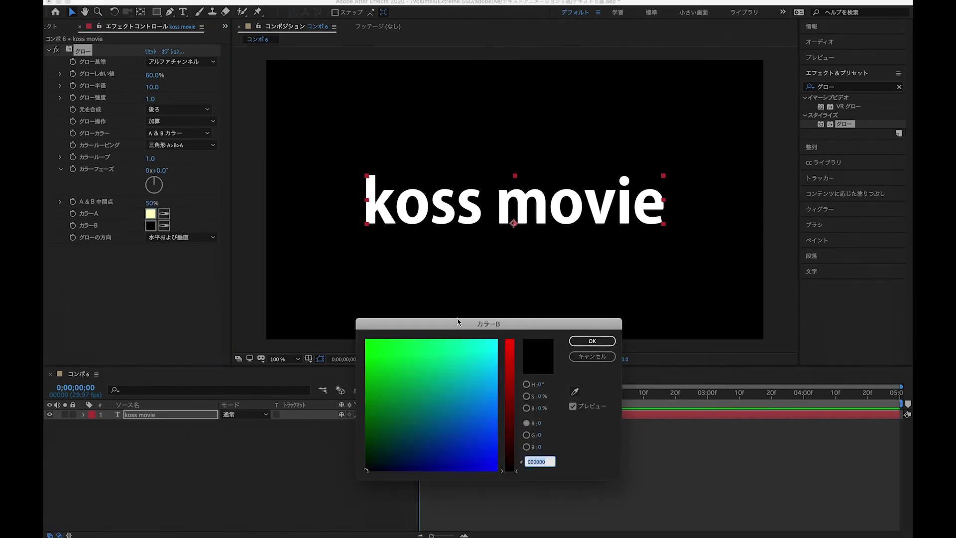
pyautogui.click(478, 342)
pyautogui.moveTo(511, 354)
pyautogui.mouseDown()
pyautogui.moveTo(512, 328)
pyautogui.moveTo(458, 337)
pyautogui.mouseUp()
pyautogui.click(469, 341)
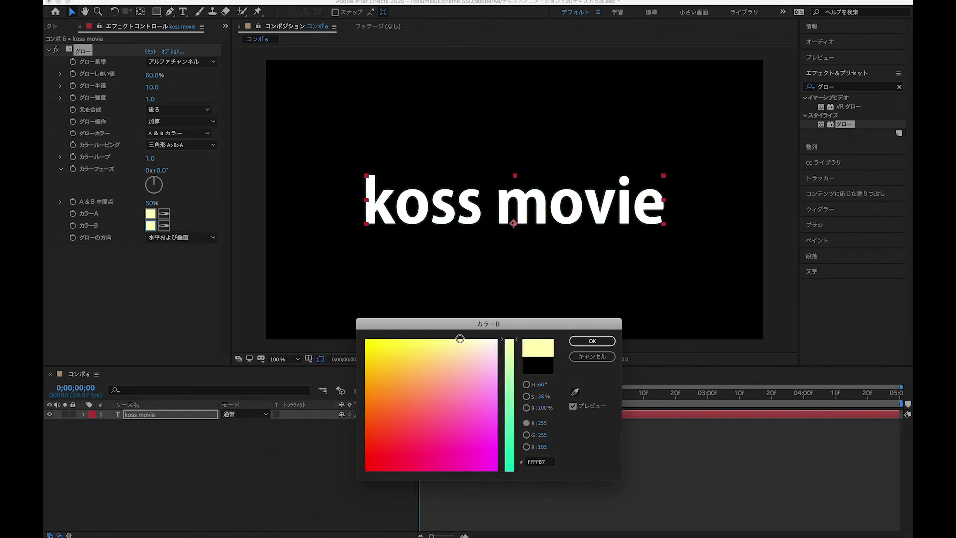
pyautogui.click(591, 340)
pyautogui.click(155, 319)
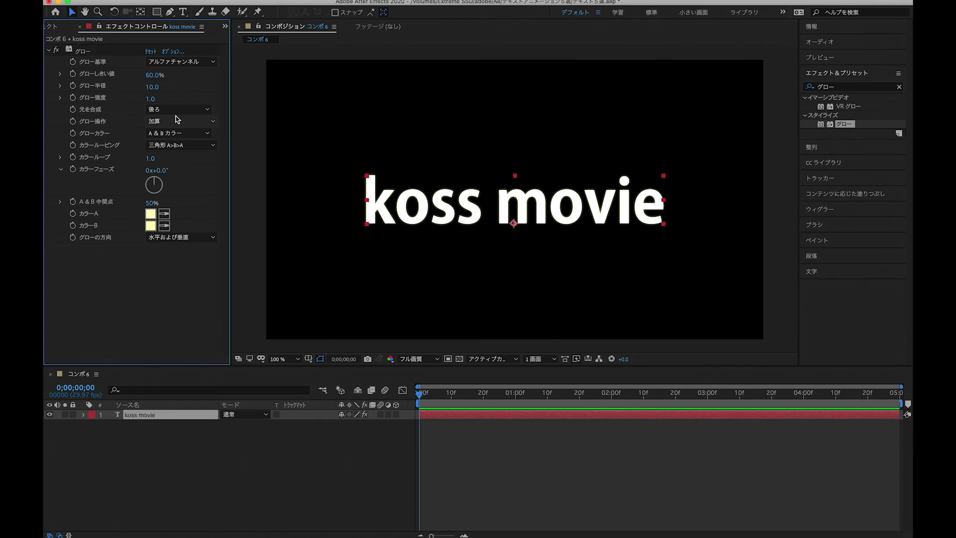
# - Scrub the グロー radius to 40.0 and the glow intensity to 4.0
pyautogui.click(153, 102)
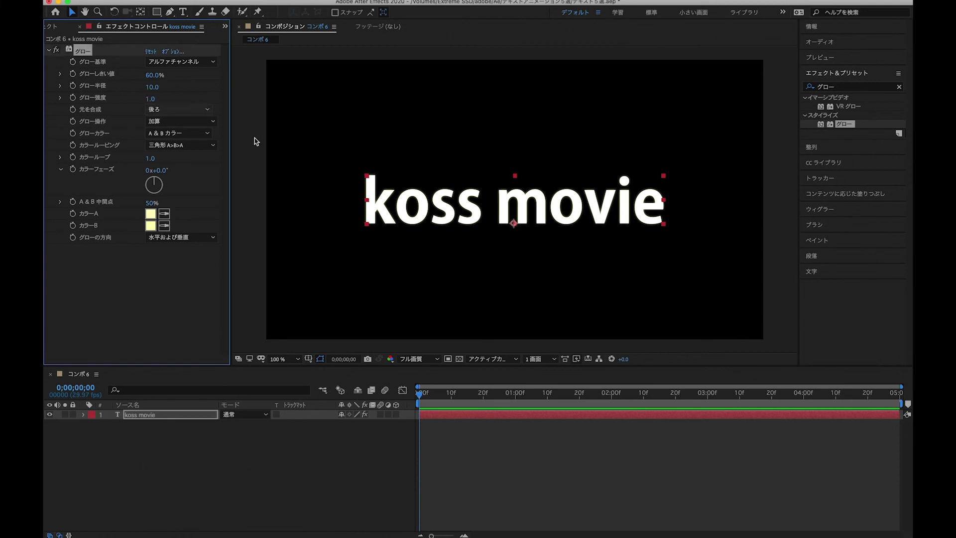
pyautogui.click(158, 100)
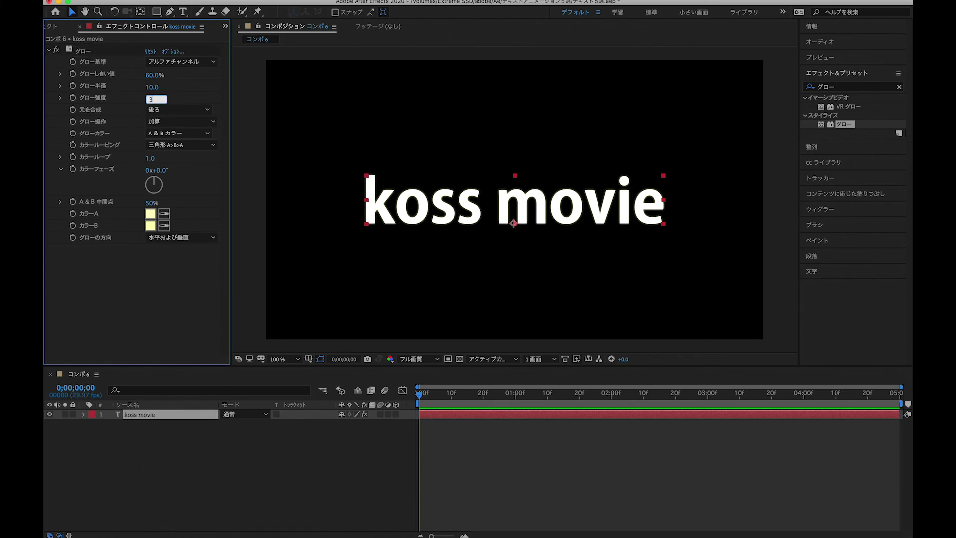
pyautogui.press('Return')
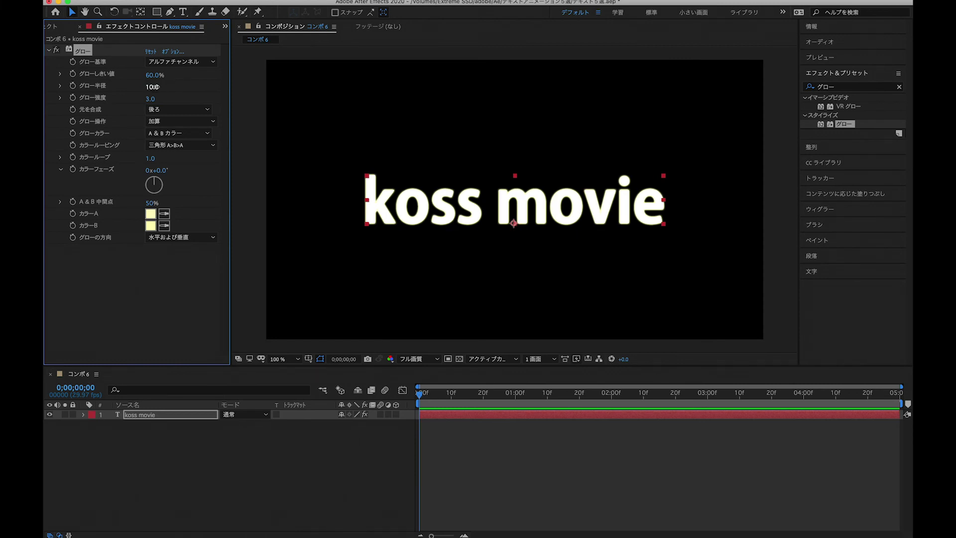
pyautogui.moveTo(156, 87); pyautogui.dragTo(172, 86)
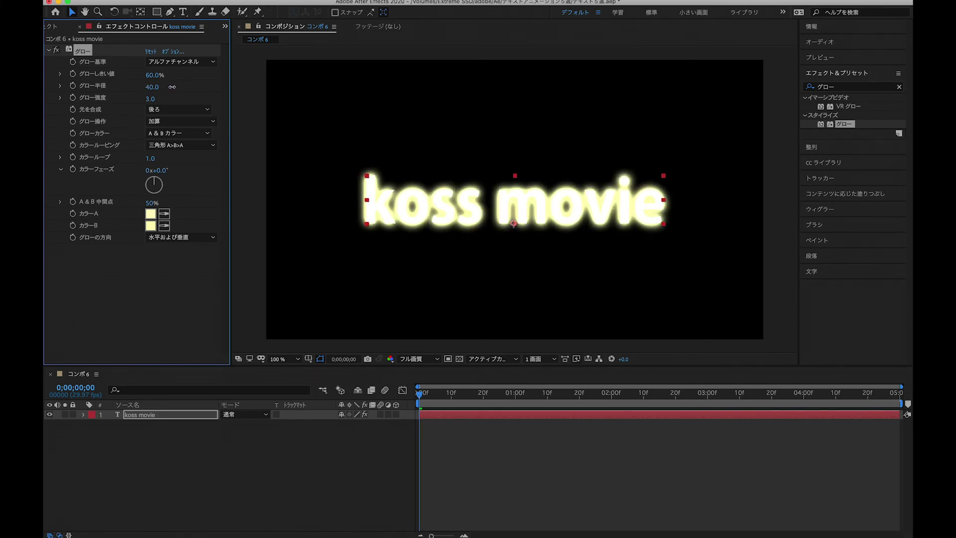
pyautogui.moveTo(172, 87); pyautogui.dragTo(172, 87)
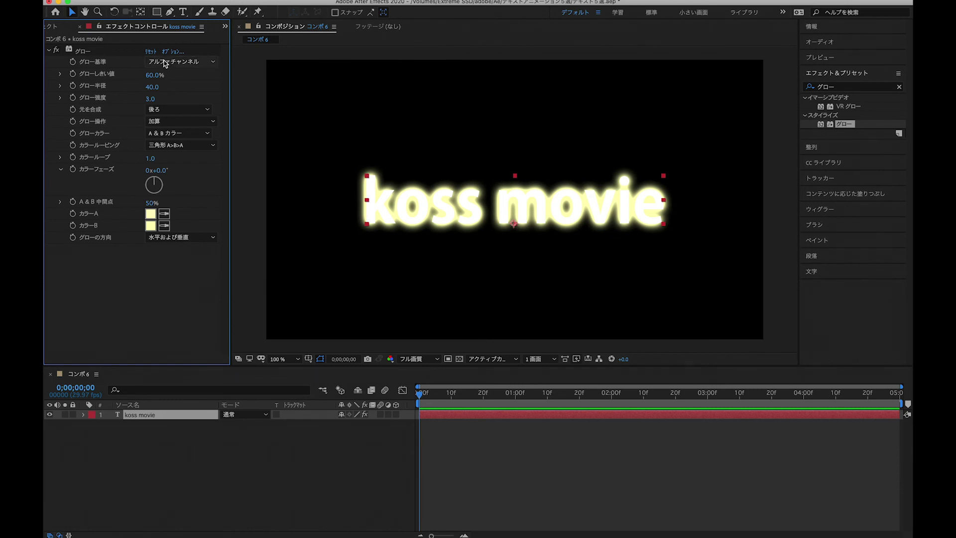
pyautogui.moveTo(150, 98); pyautogui.dragTo(186, 96)
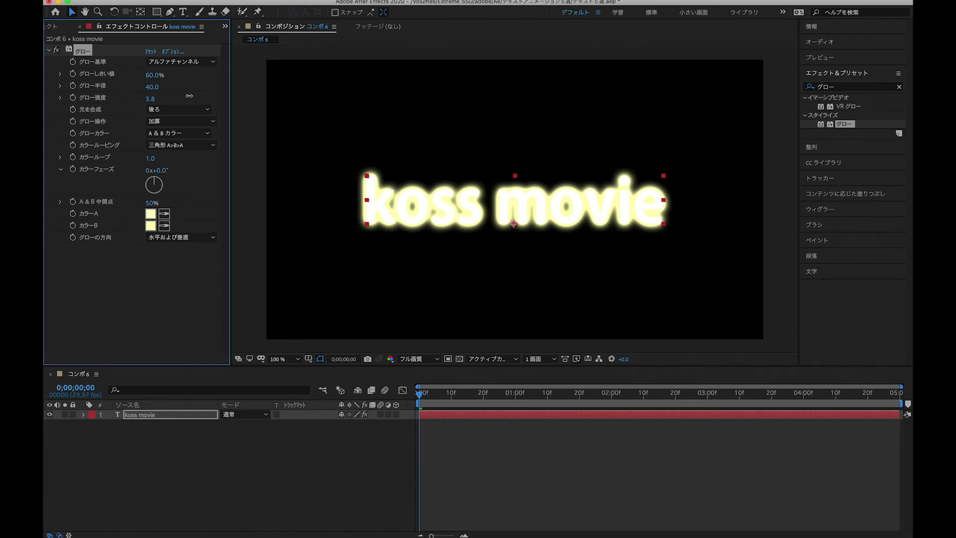
pyautogui.moveTo(194, 95); pyautogui.dragTo(196, 96)
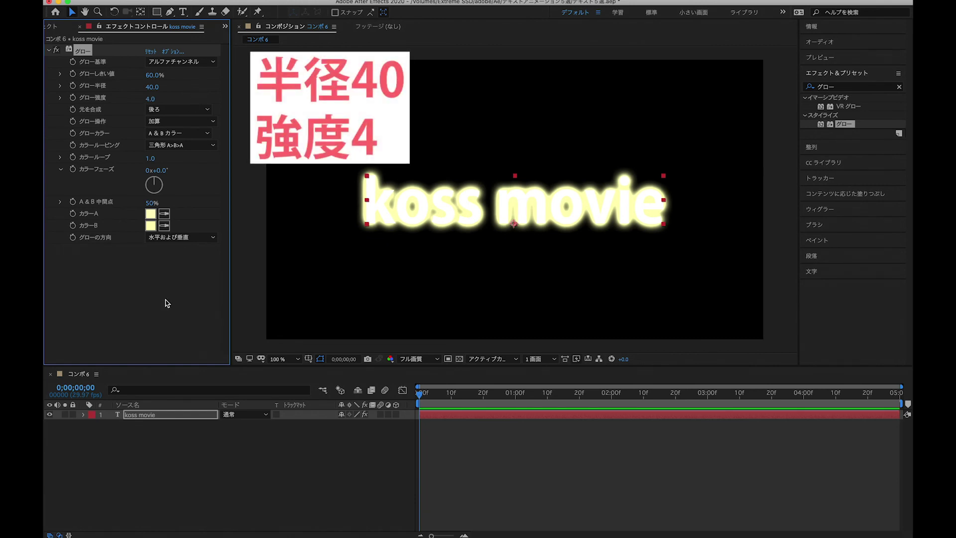
pyautogui.click(167, 307)
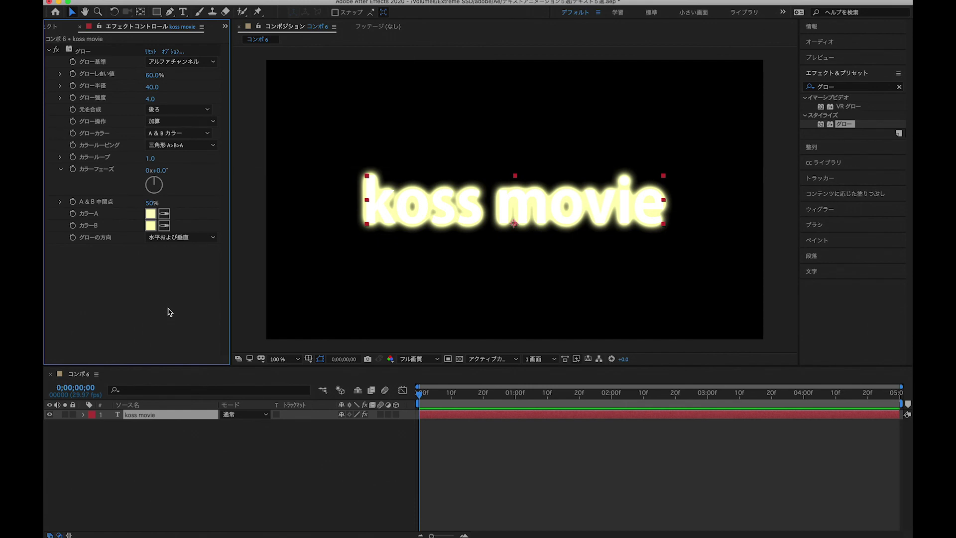
pyautogui.click(75, 99)
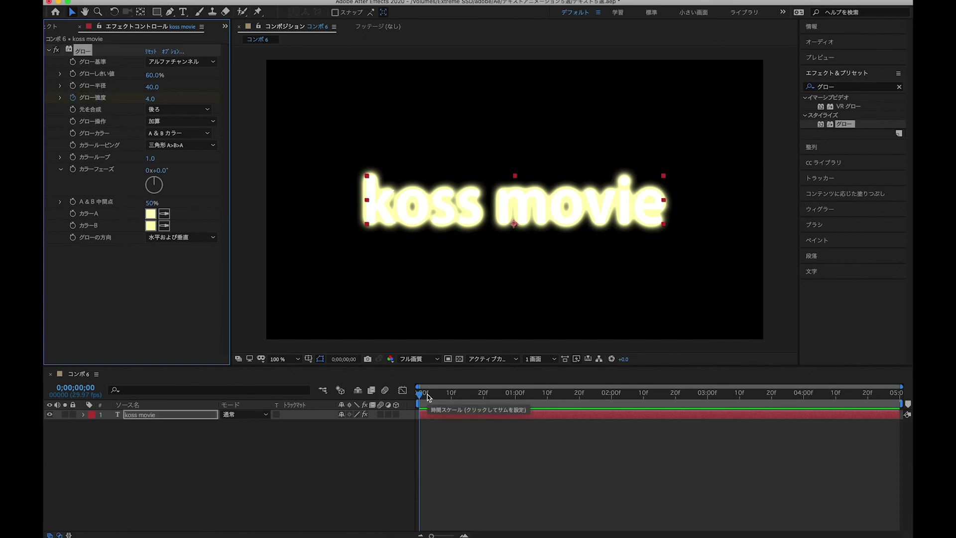
# - Drop glow intensity to 0 at 1;00 and preview the halo fading out
pyautogui.moveTo(426, 397); pyautogui.dragTo(516, 406)
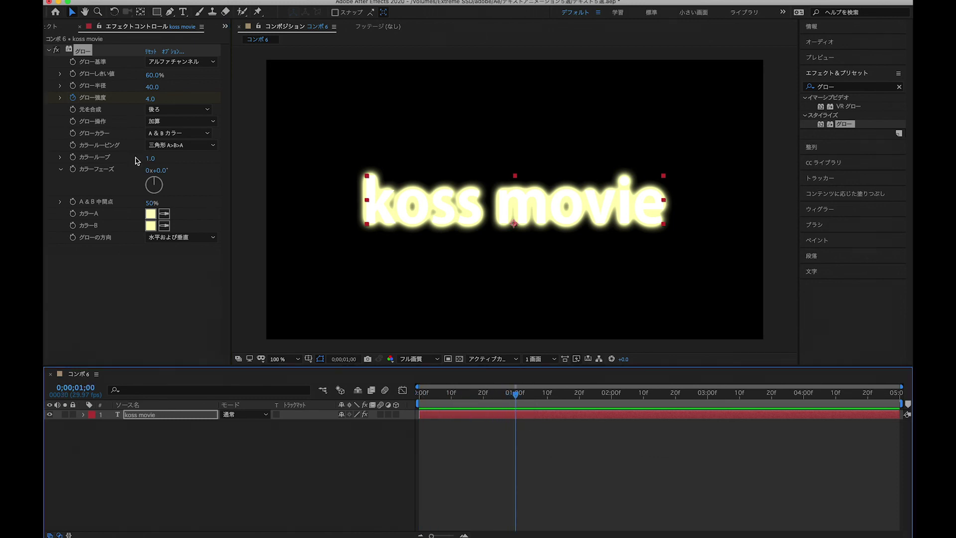
pyautogui.moveTo(147, 97)
pyautogui.mouseDown()
pyautogui.moveTo(135, 110)
pyautogui.moveTo(68, 105)
pyautogui.mouseUp()
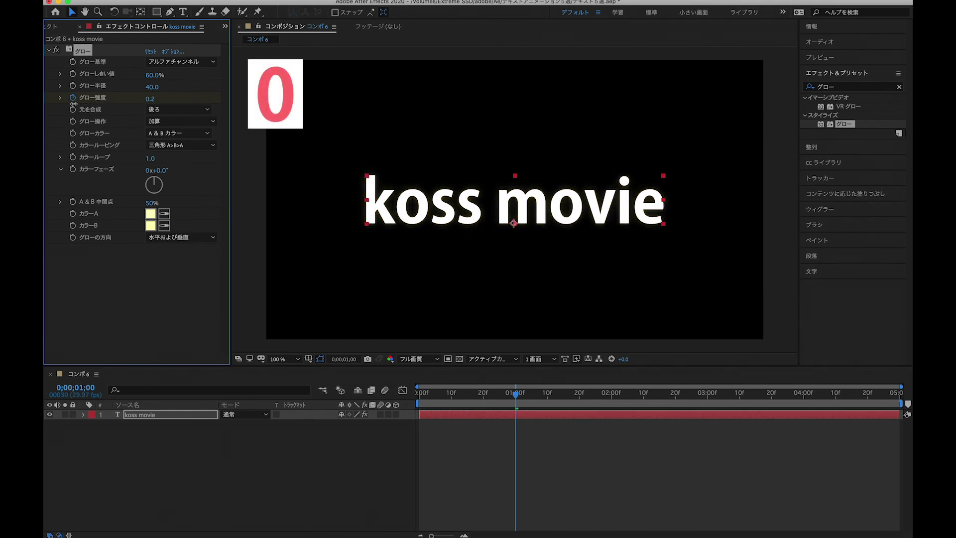
pyautogui.click(574, 463)
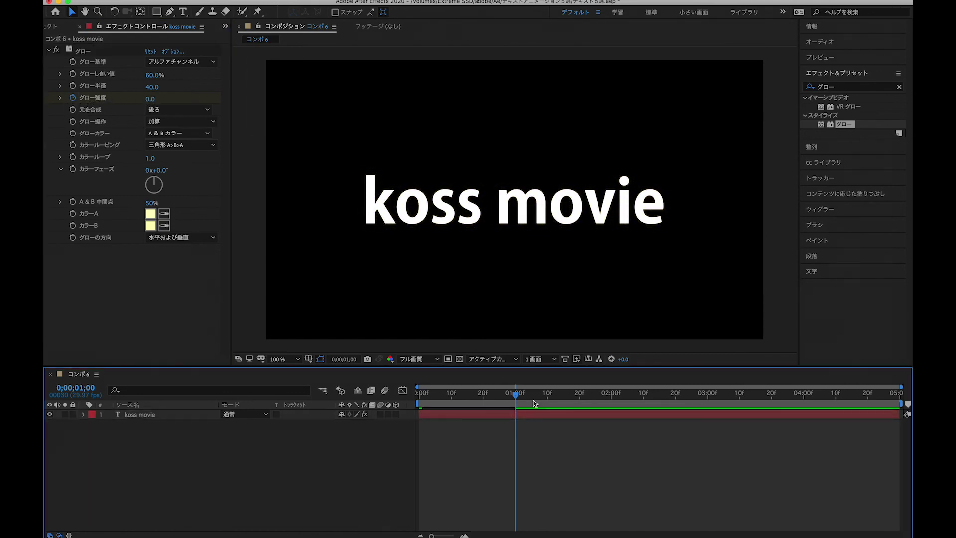
pyautogui.press('Home')
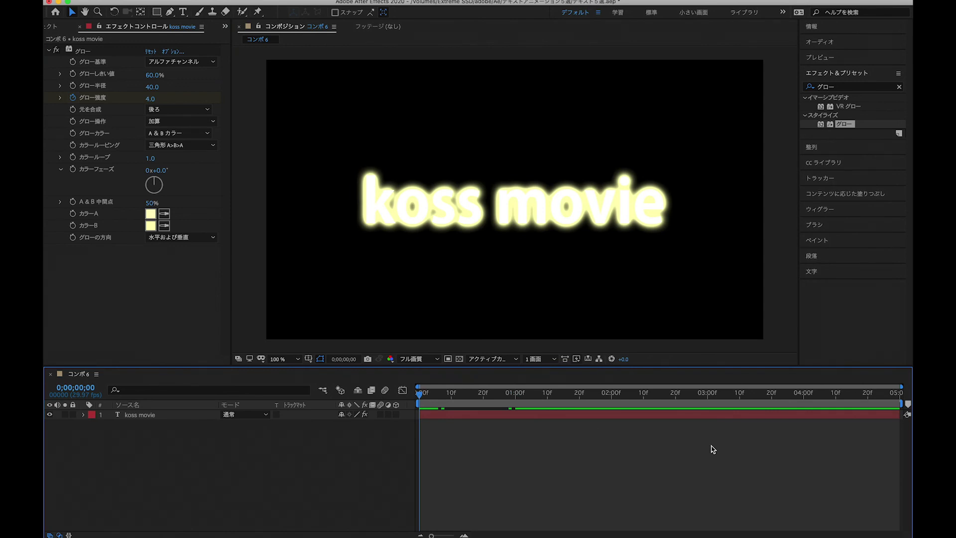
pyautogui.press('space')
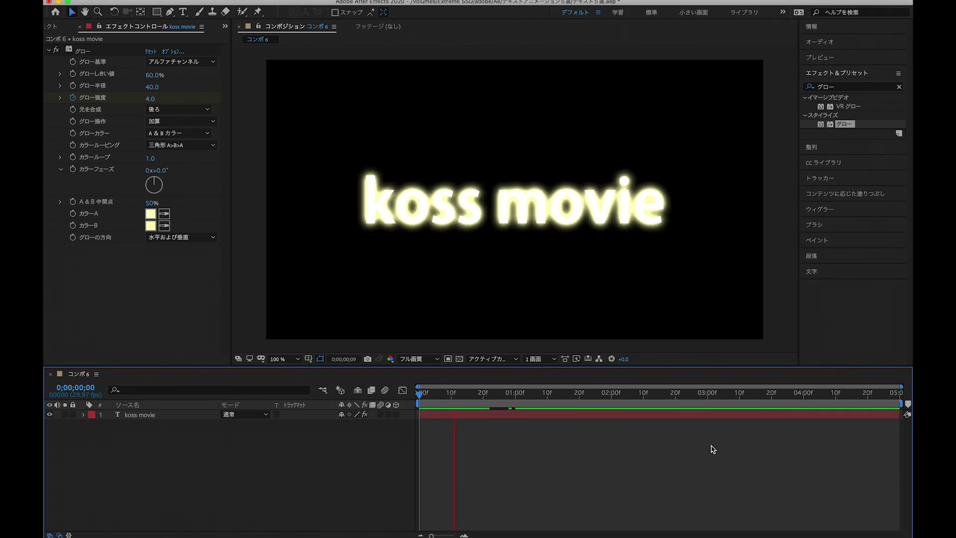
pyautogui.press('space')
pyautogui.press('space')
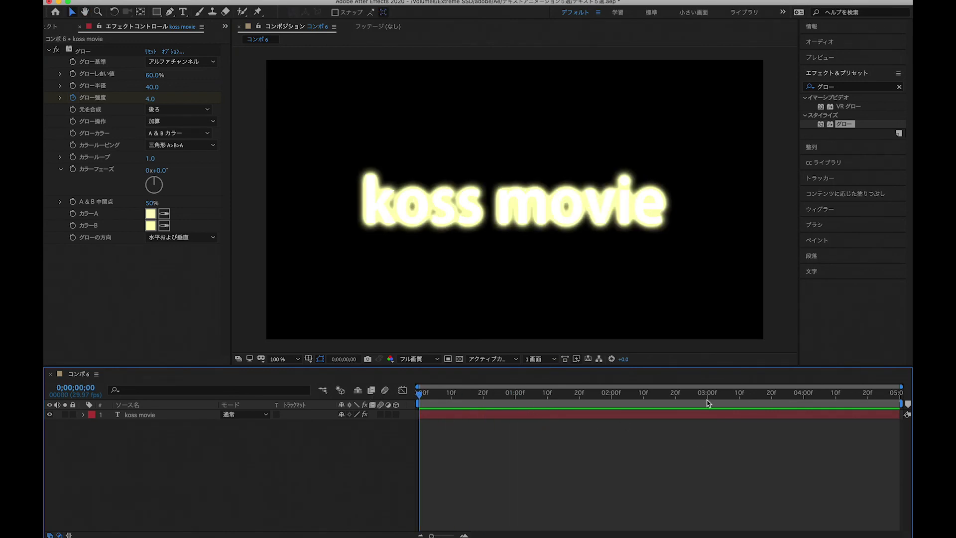
pyautogui.press('space')
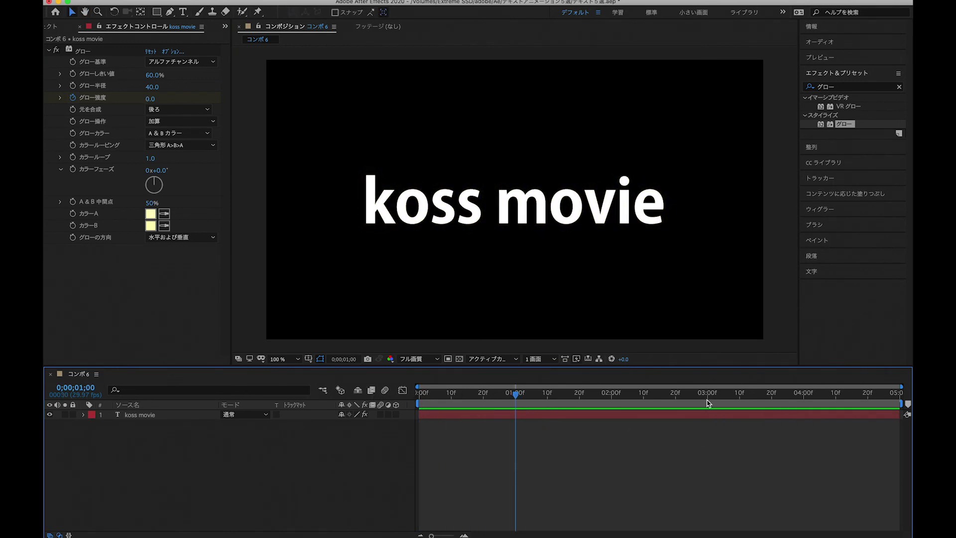
# - Keyframe koss movie's Opacity from 0% at frame 0 to 100% at frame 10
pyautogui.click(546, 415)
pyautogui.press('t')
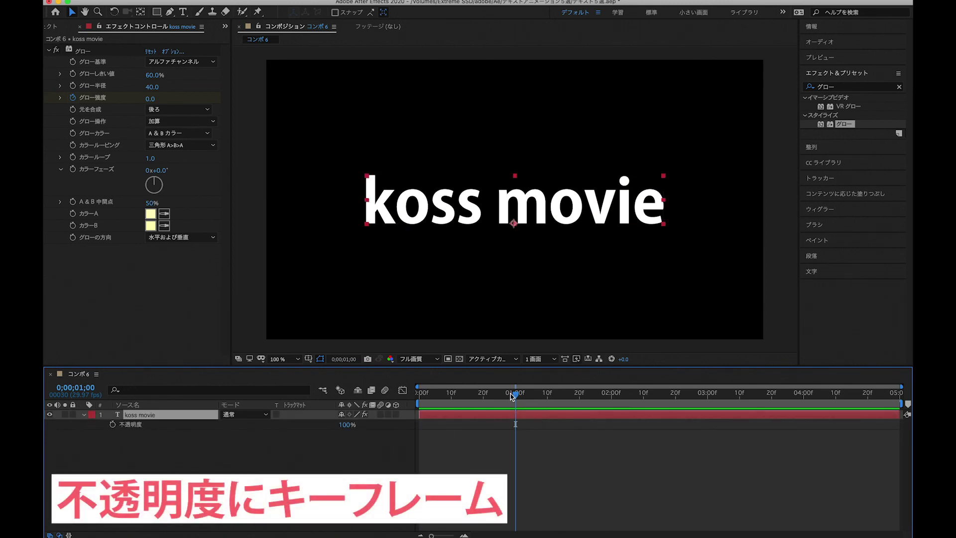
pyautogui.moveTo(513, 394); pyautogui.dragTo(359, 394)
pyautogui.click(112, 424)
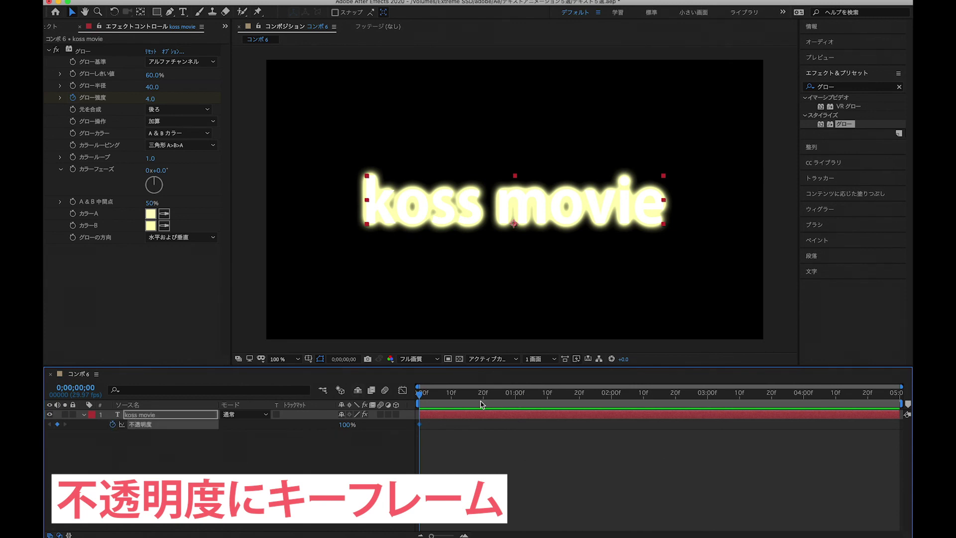
pyautogui.click(573, 479)
pyautogui.press('space')
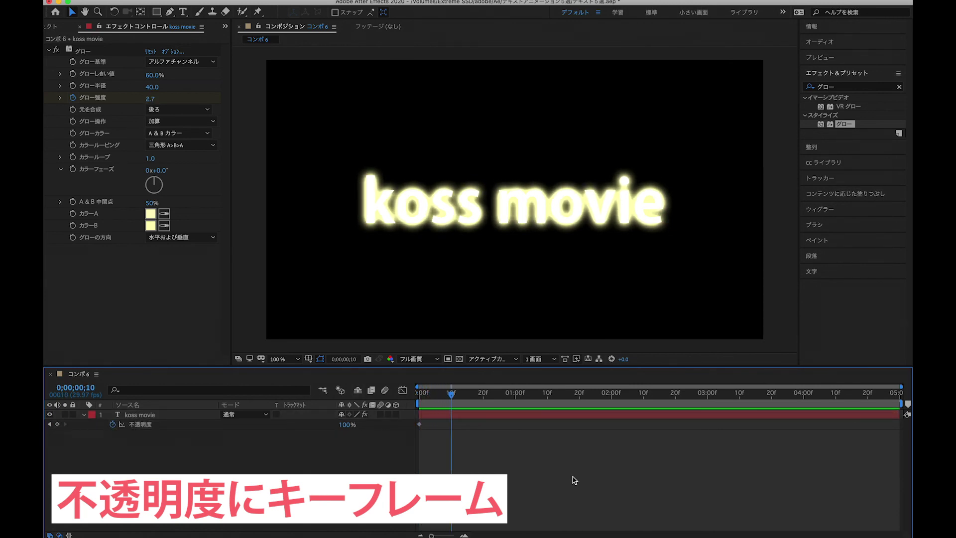
pyautogui.click(58, 424)
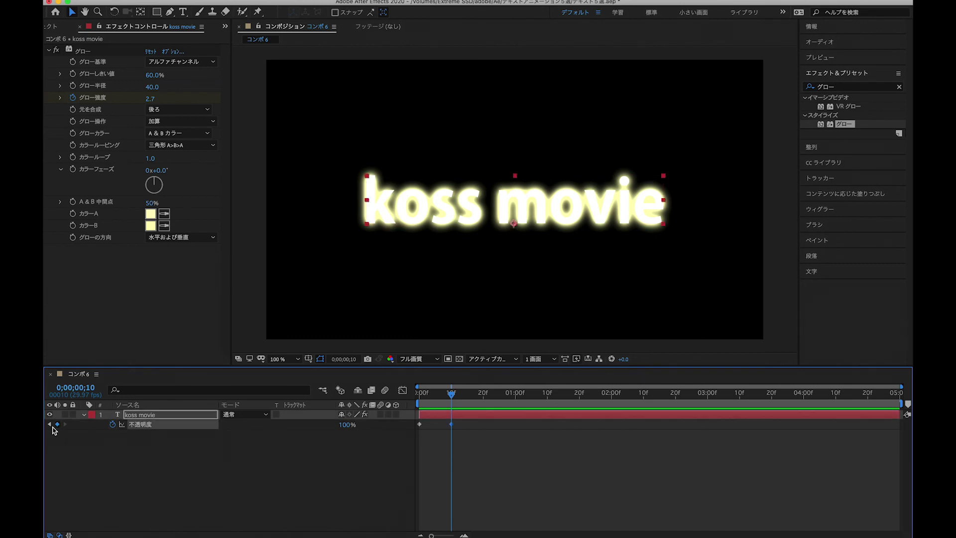
pyautogui.click(49, 424)
pyautogui.click(346, 424)
pyautogui.write('0')
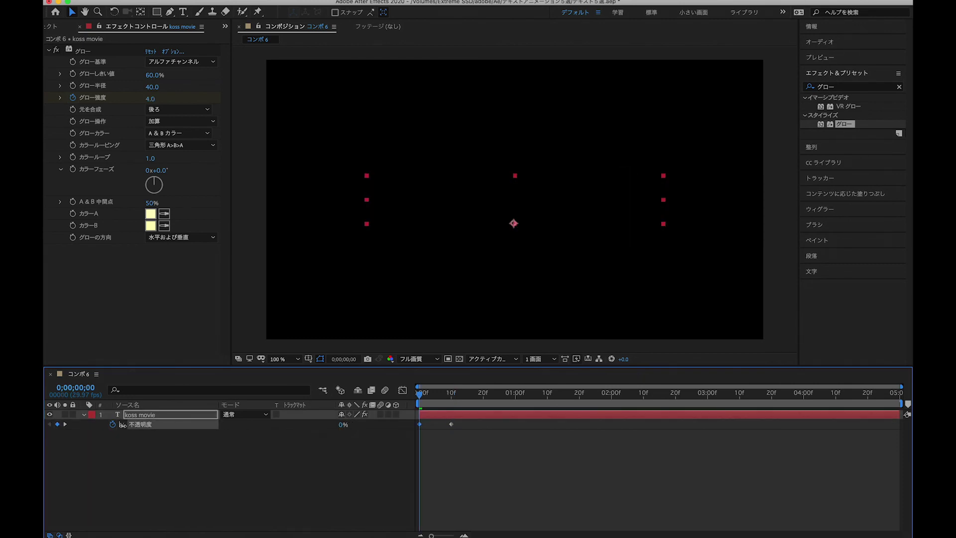
pyautogui.press('Return')
pyautogui.click(256, 478)
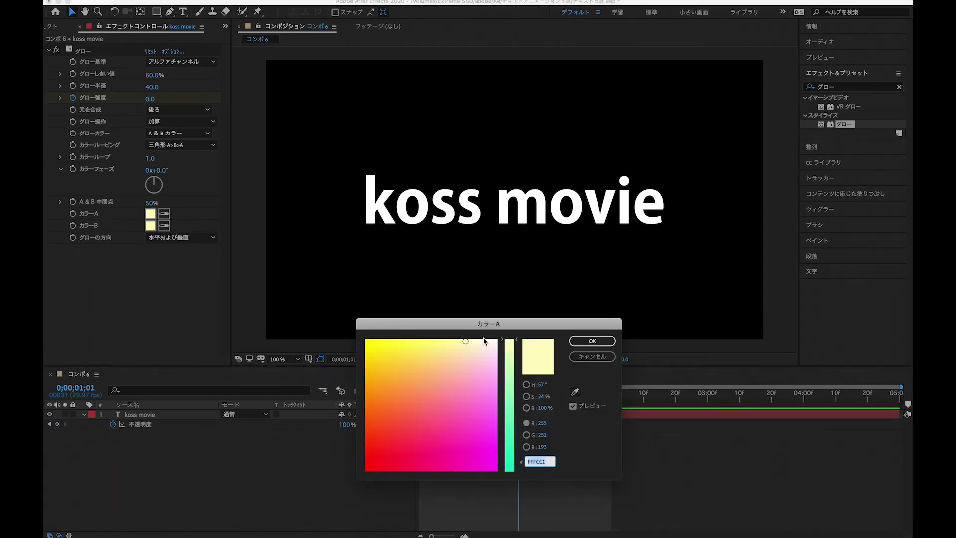
# - Confirm a paler Colour A and set Colour B to pale yellow FFFFB7
pyautogui.click(480, 340)
pyautogui.click(583, 341)
pyautogui.click(151, 226)
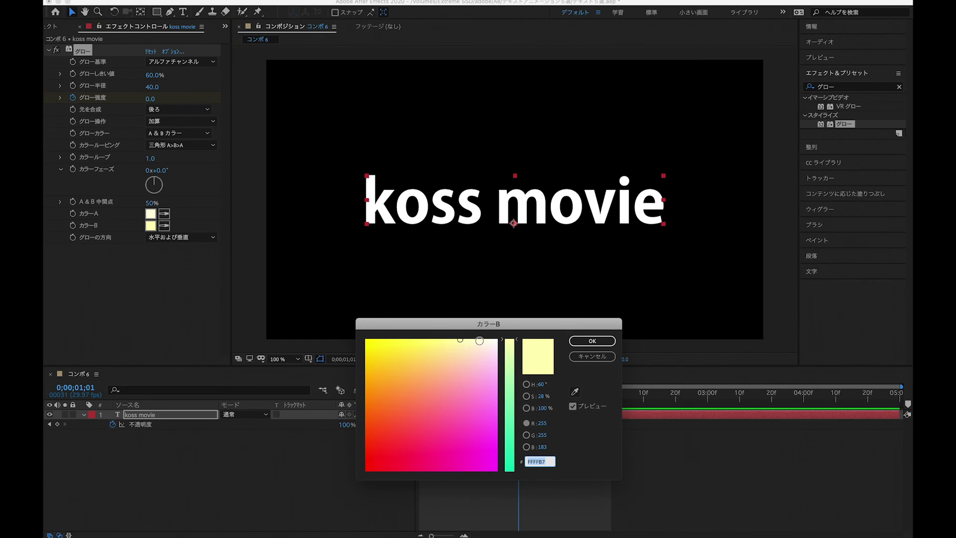
pyautogui.click(592, 341)
# - Check frame 16, make Colour A a near-white cream, and play the fade-in from the start
pyautogui.click(429, 395)
pyautogui.moveTo(429, 394); pyautogui.dragTo(471, 397)
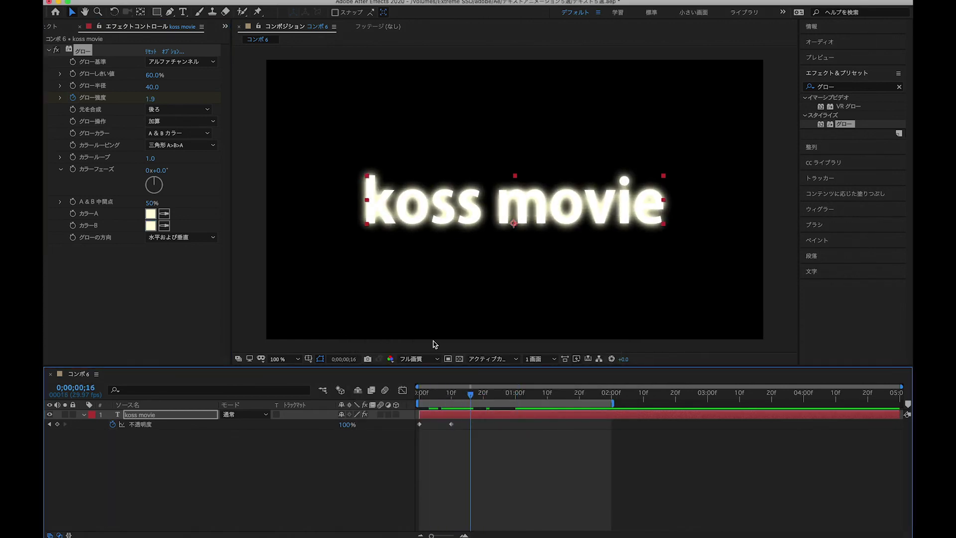
pyautogui.click(151, 213)
pyautogui.moveTo(482, 339); pyautogui.dragTo(487, 339)
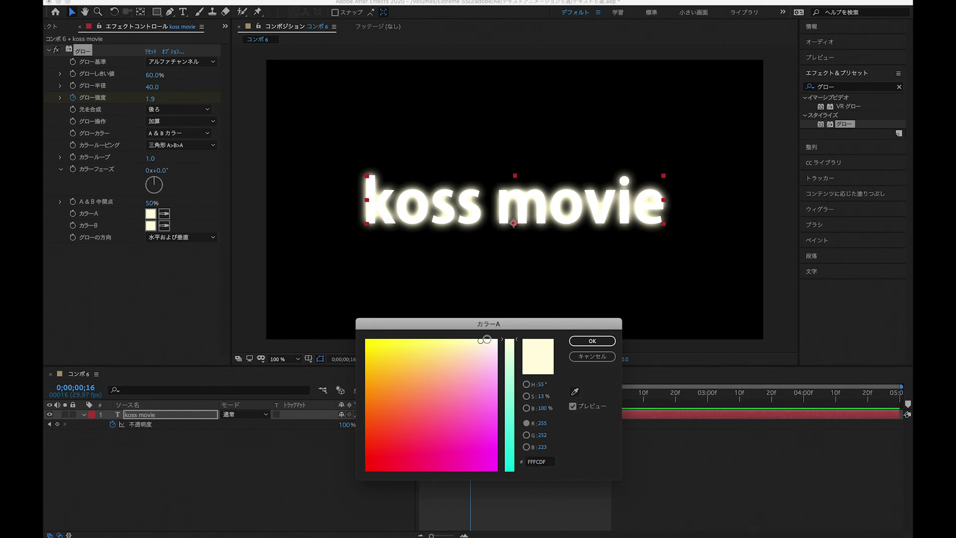
pyautogui.click(573, 343)
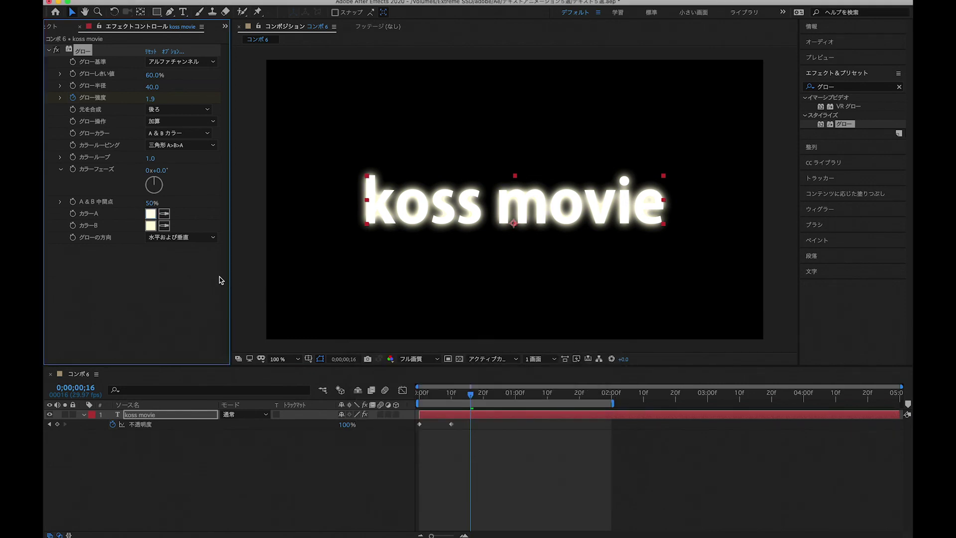
pyautogui.moveTo(469, 393); pyautogui.dragTo(236, 398)
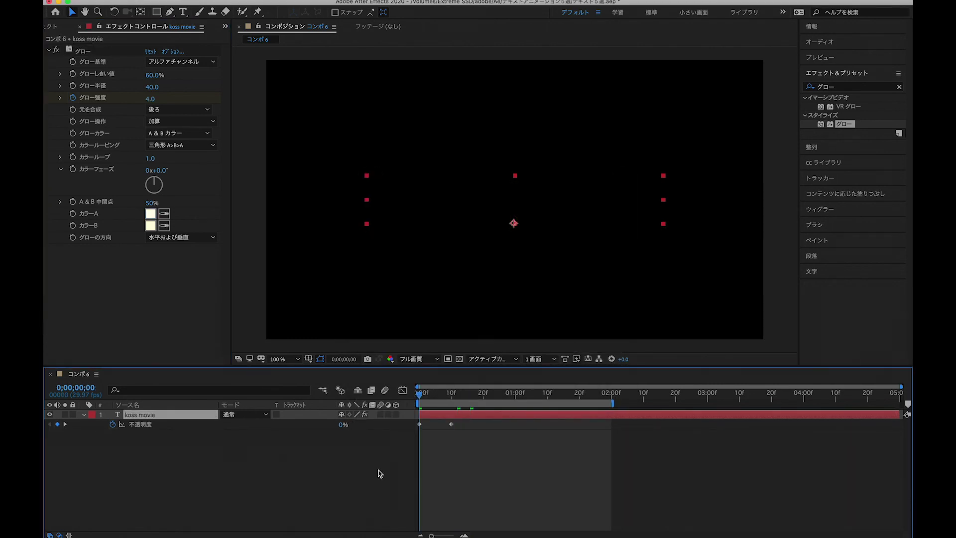
pyautogui.press('space')
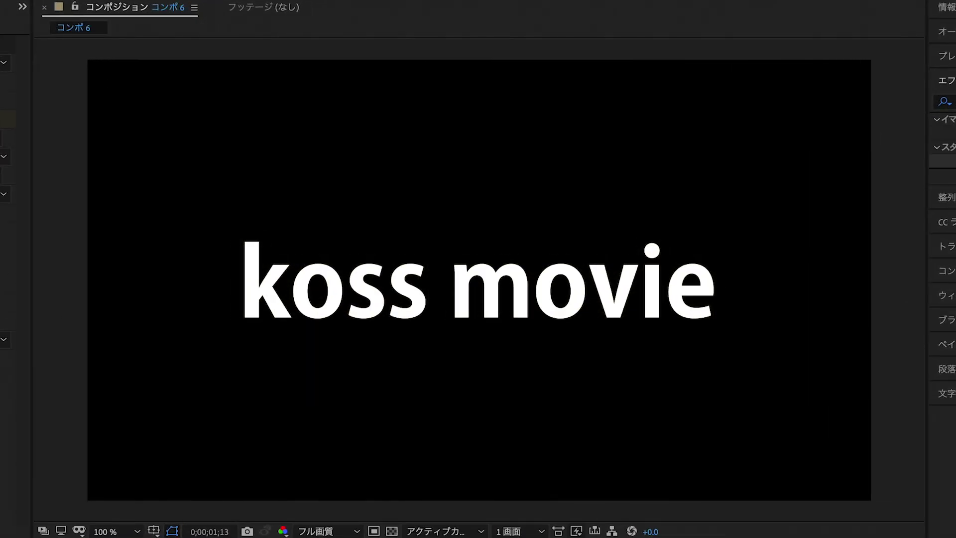